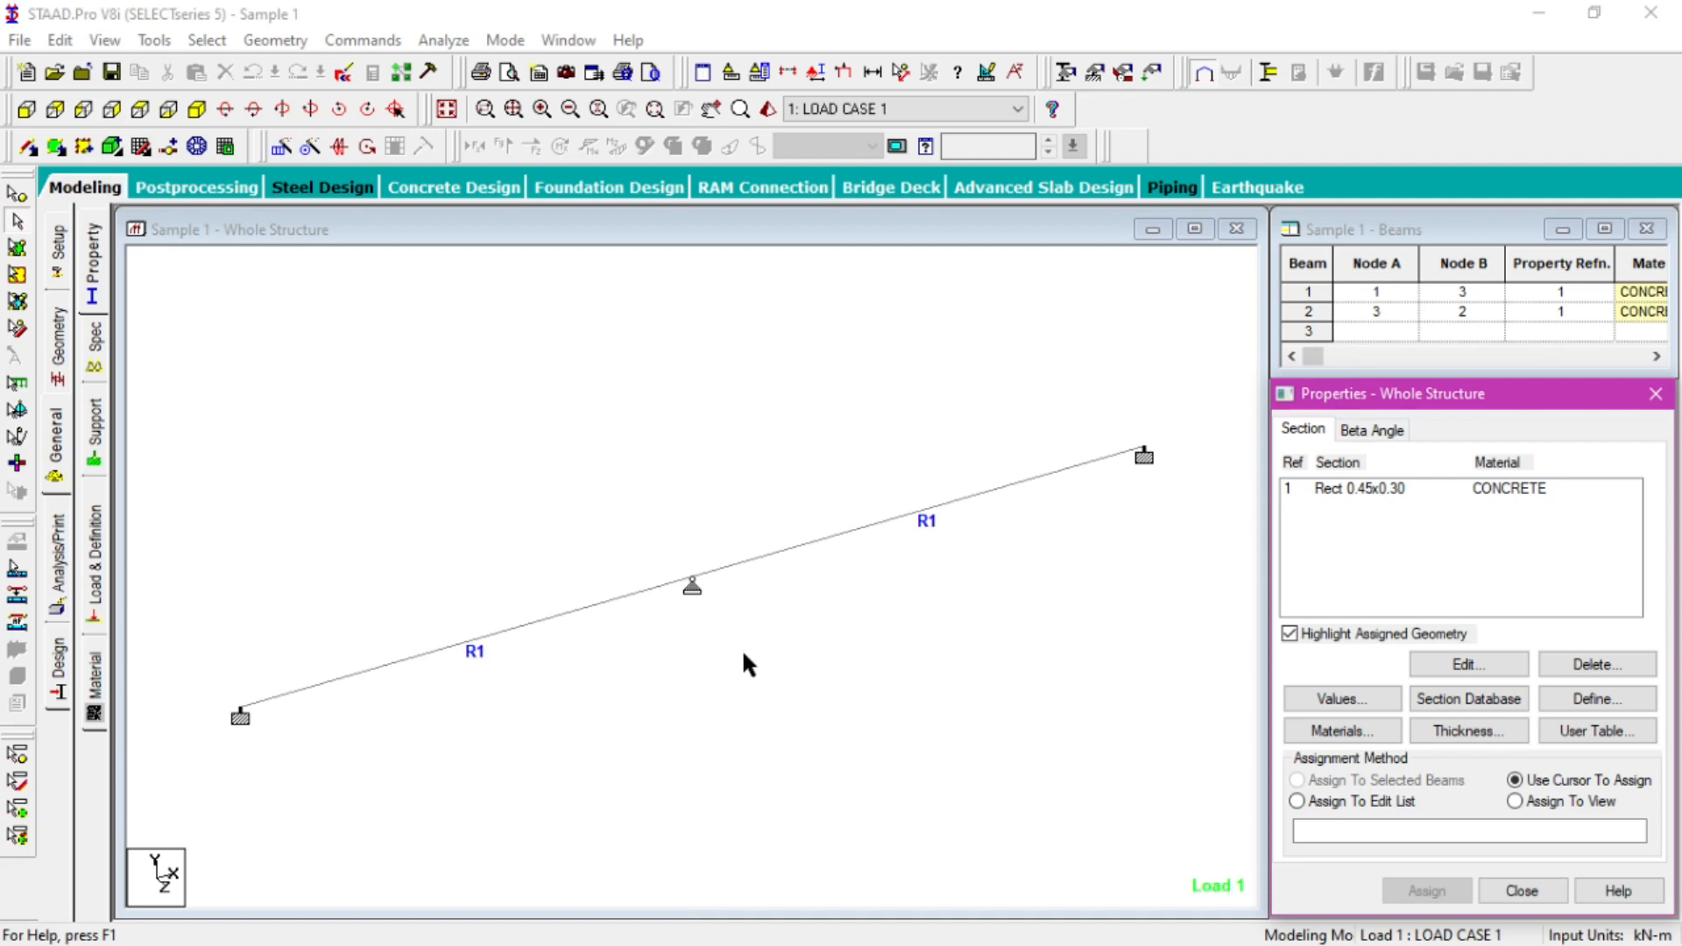
- Review the loads defined under load cases 1 and 2, including the settings of the uniform force
click(93, 561)
click(1387, 289)
double_click(1393, 269)
double_click(1400, 290)
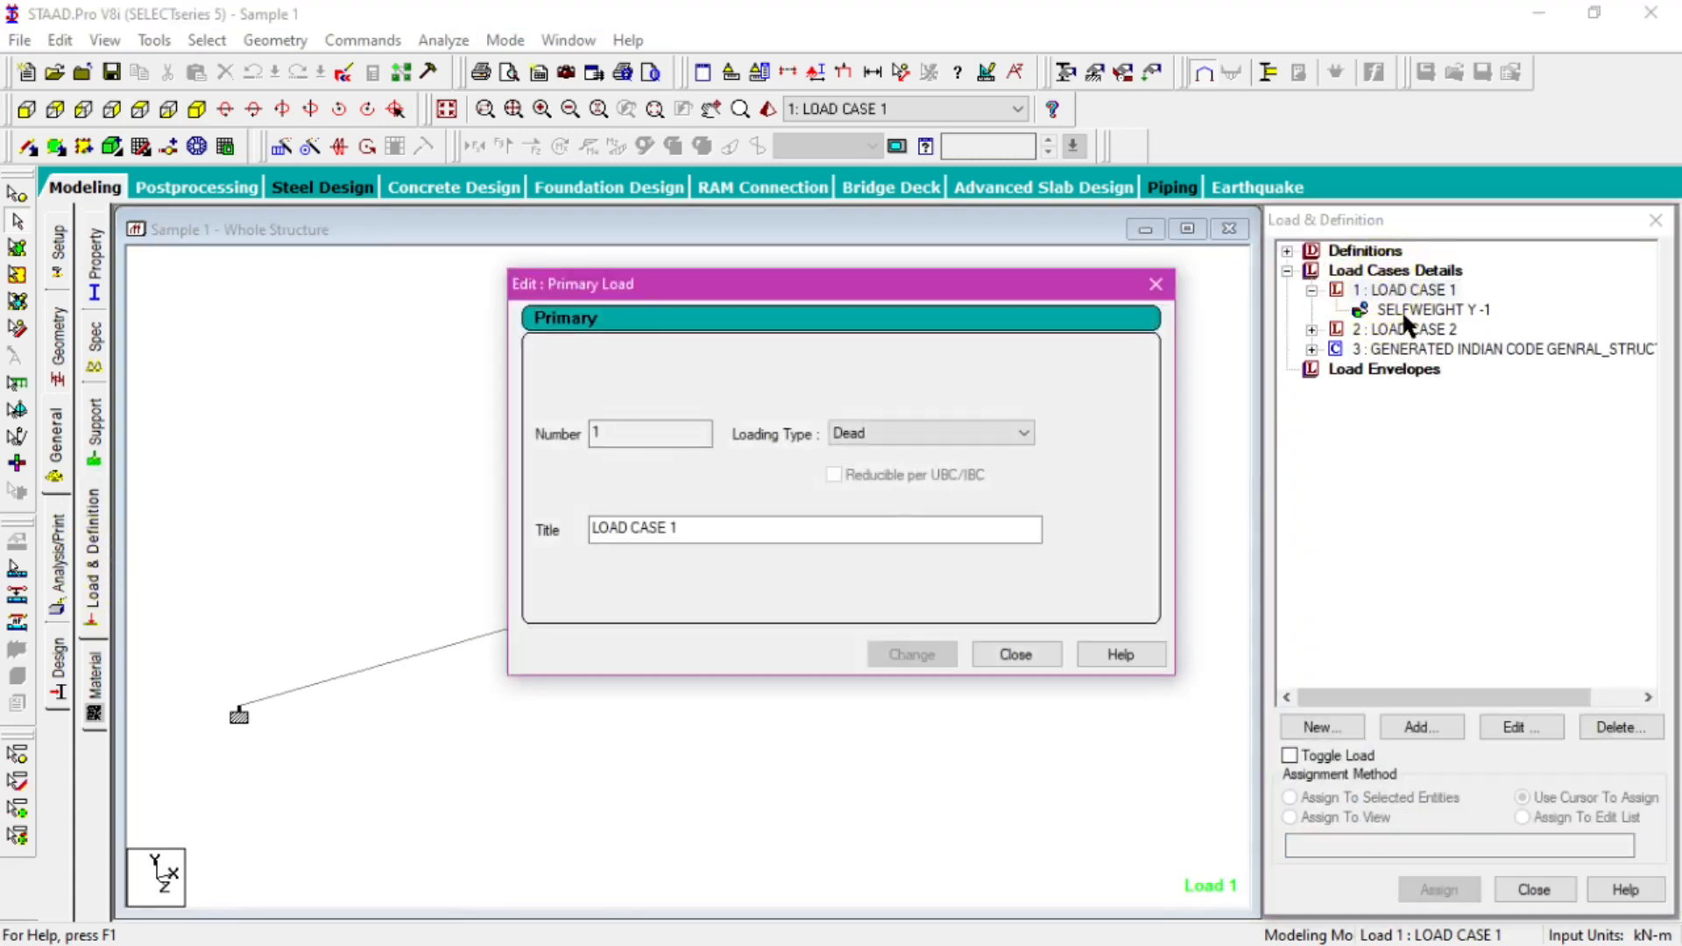
click(1401, 308)
double_click(1385, 328)
click(1402, 348)
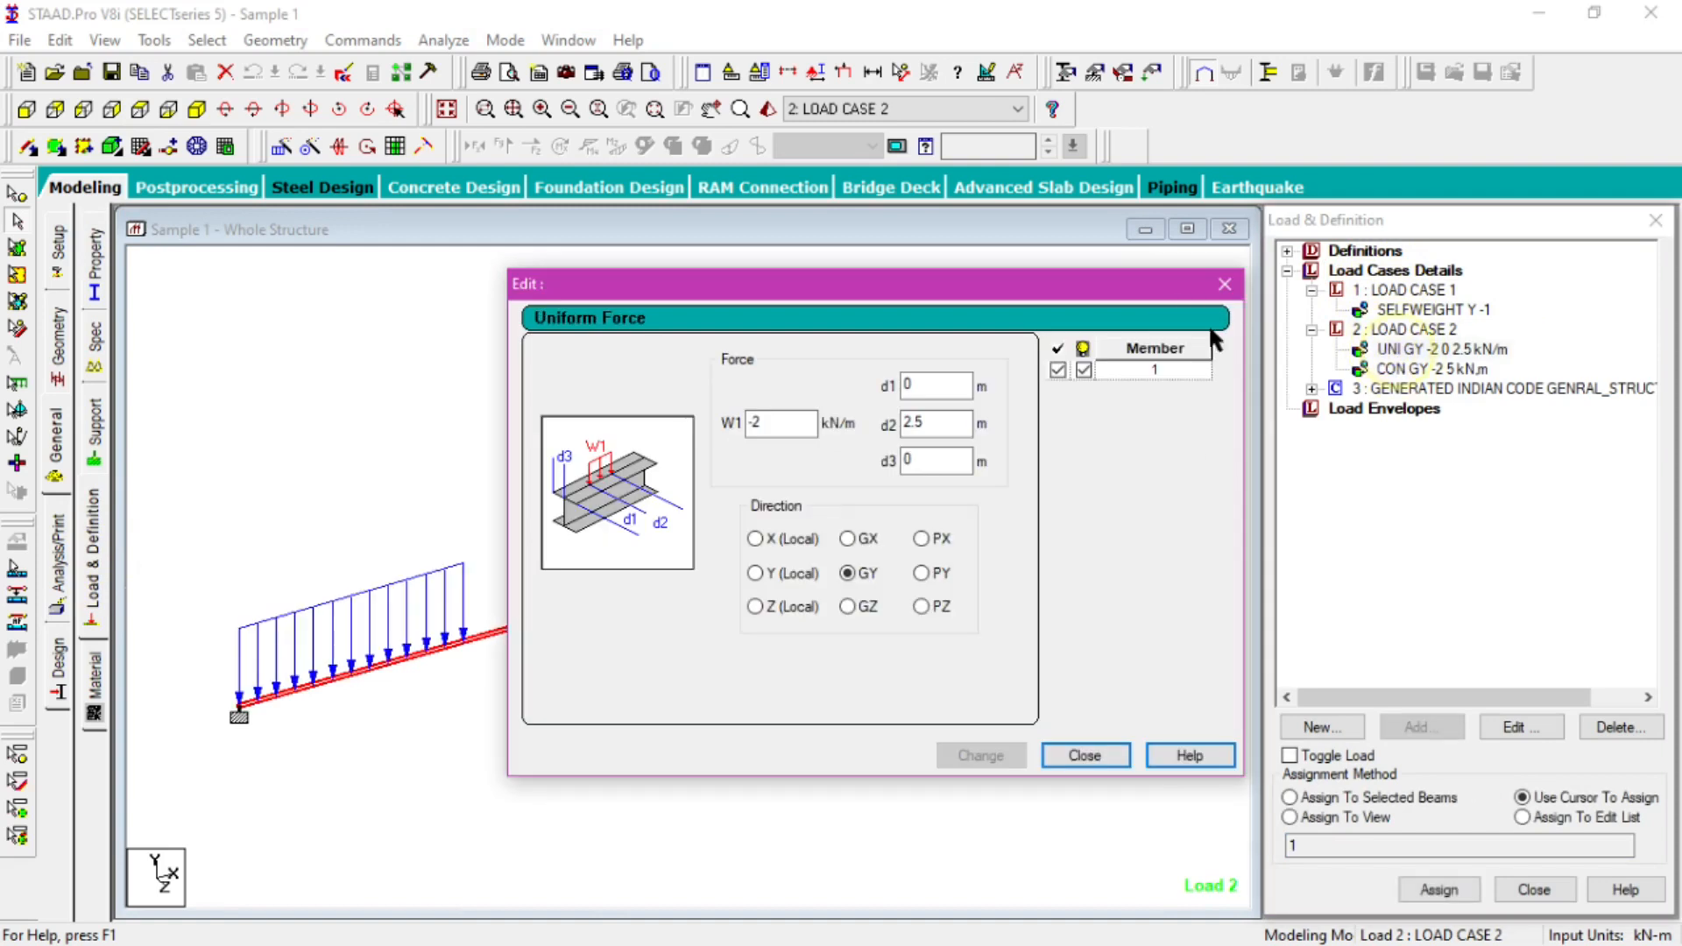
click(1226, 287)
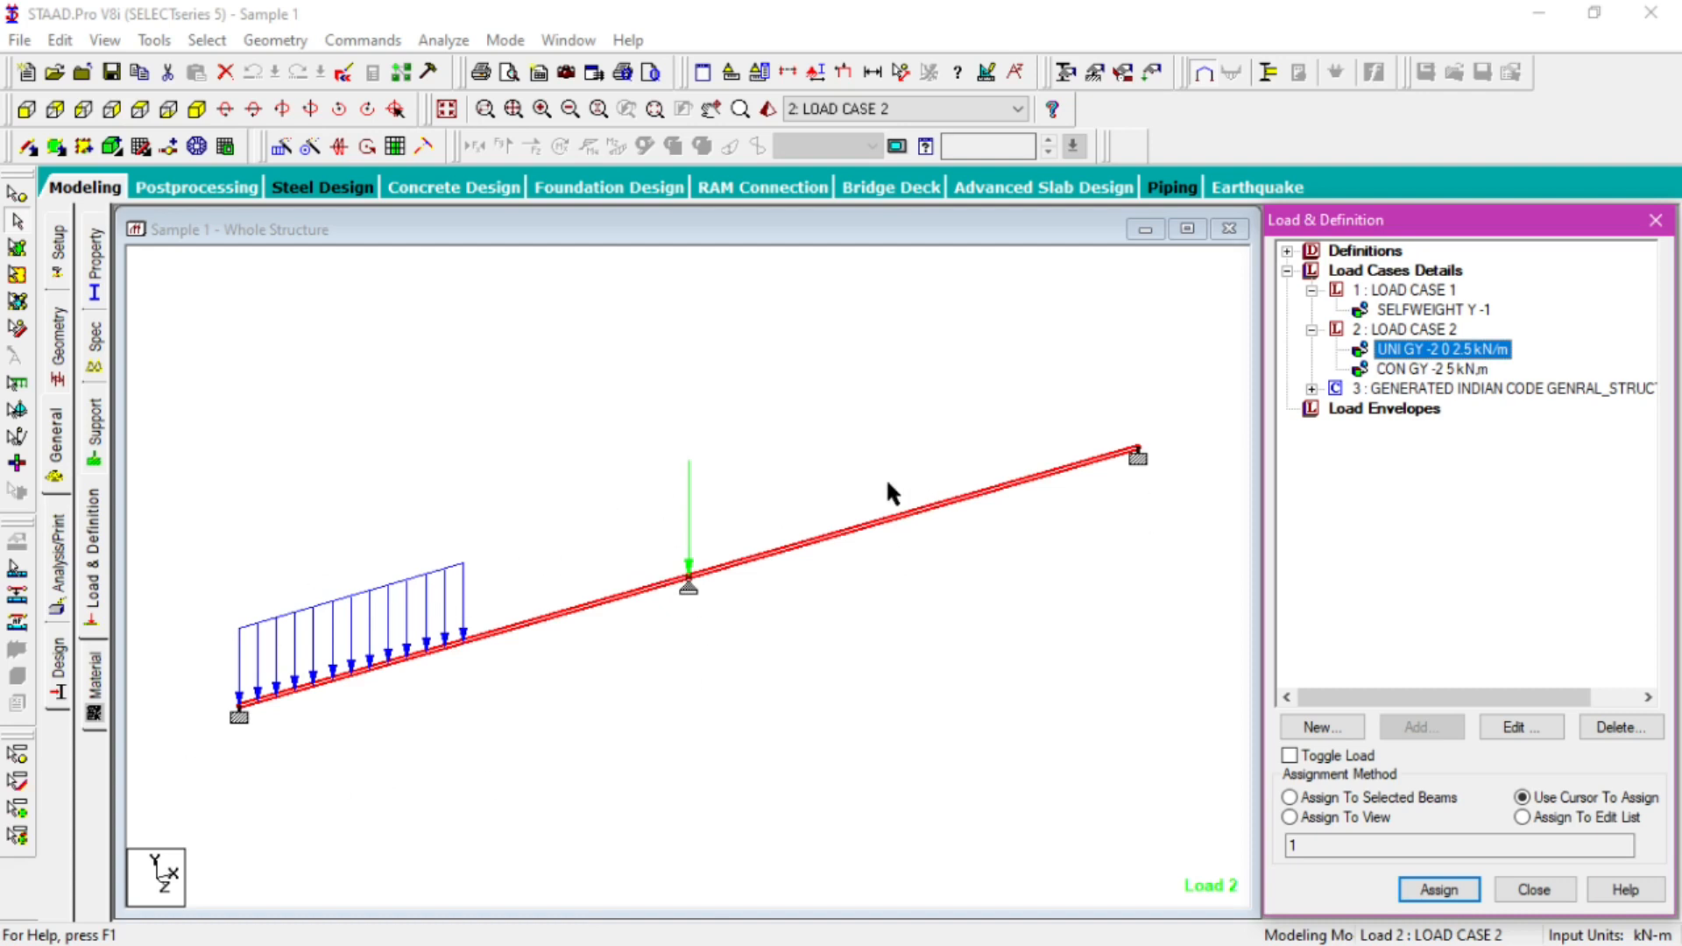
- Add a Perform Analysis command with the print option All to the analysis commands
click(59, 574)
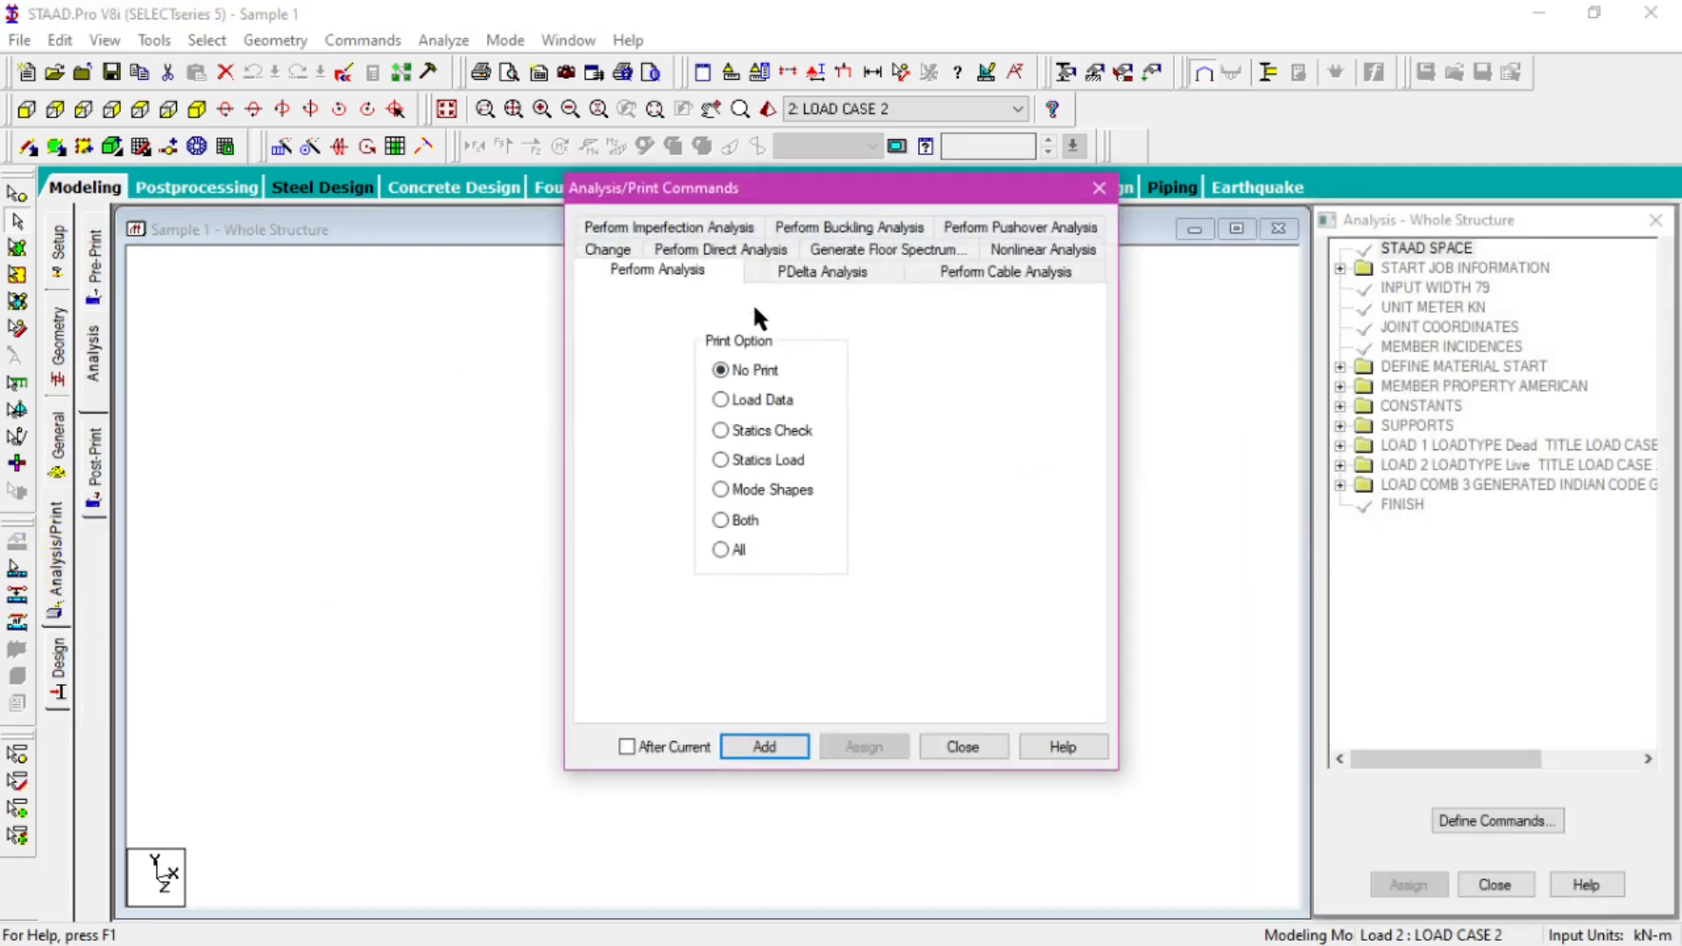
click(720, 550)
click(783, 745)
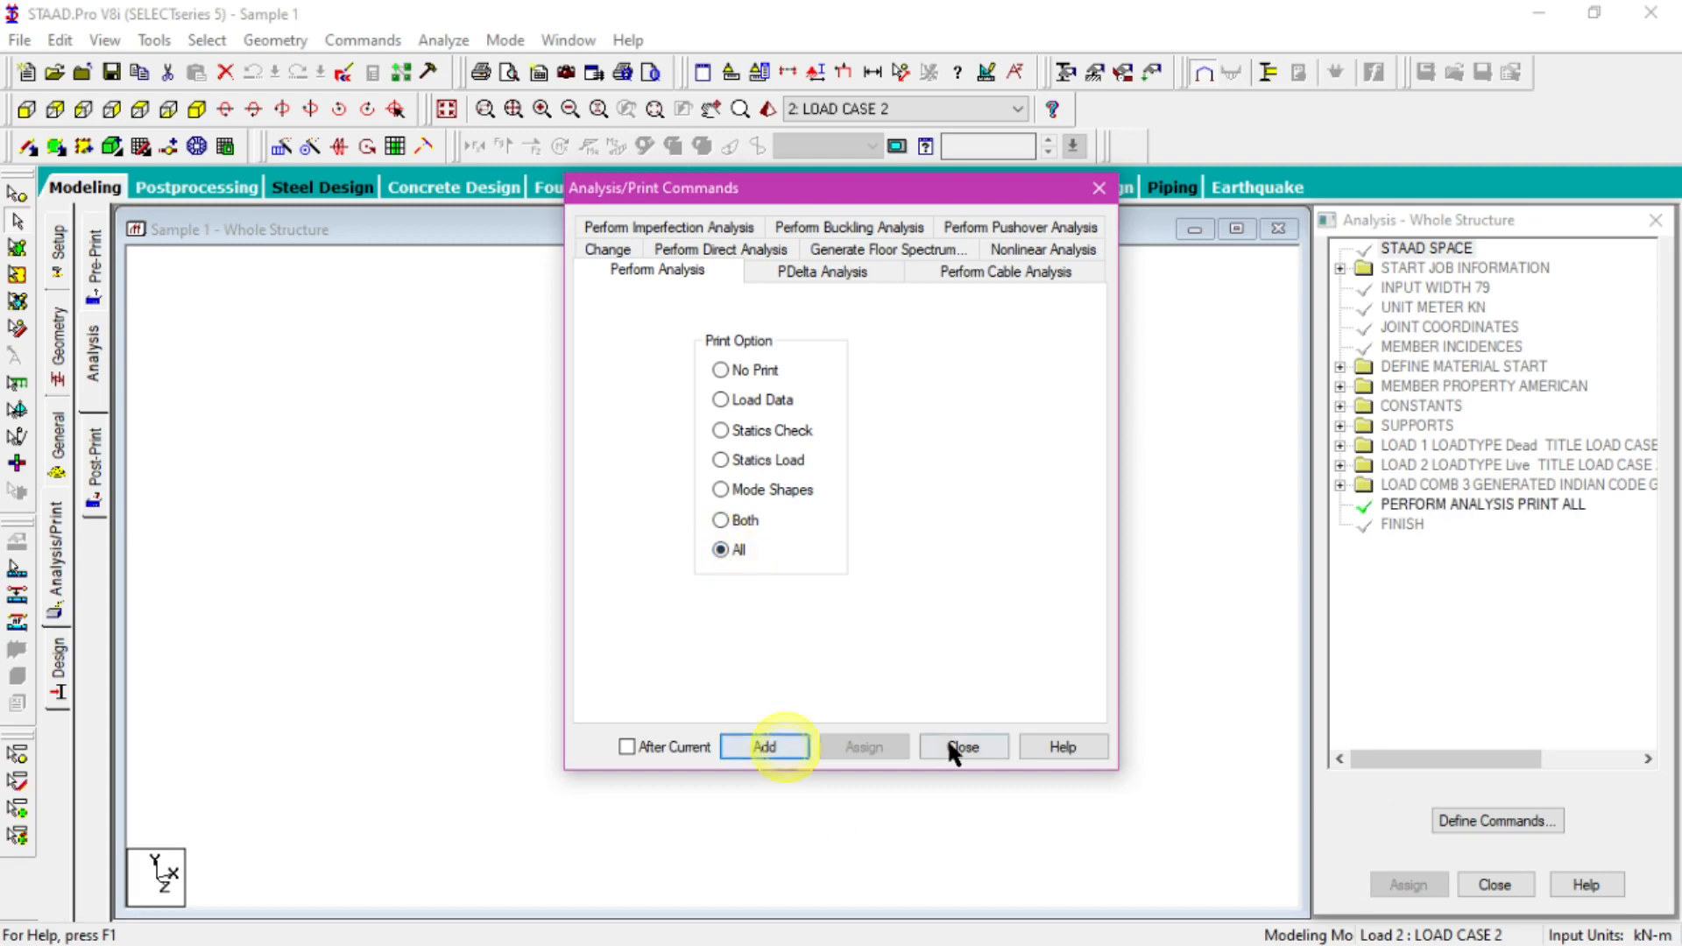
click(953, 743)
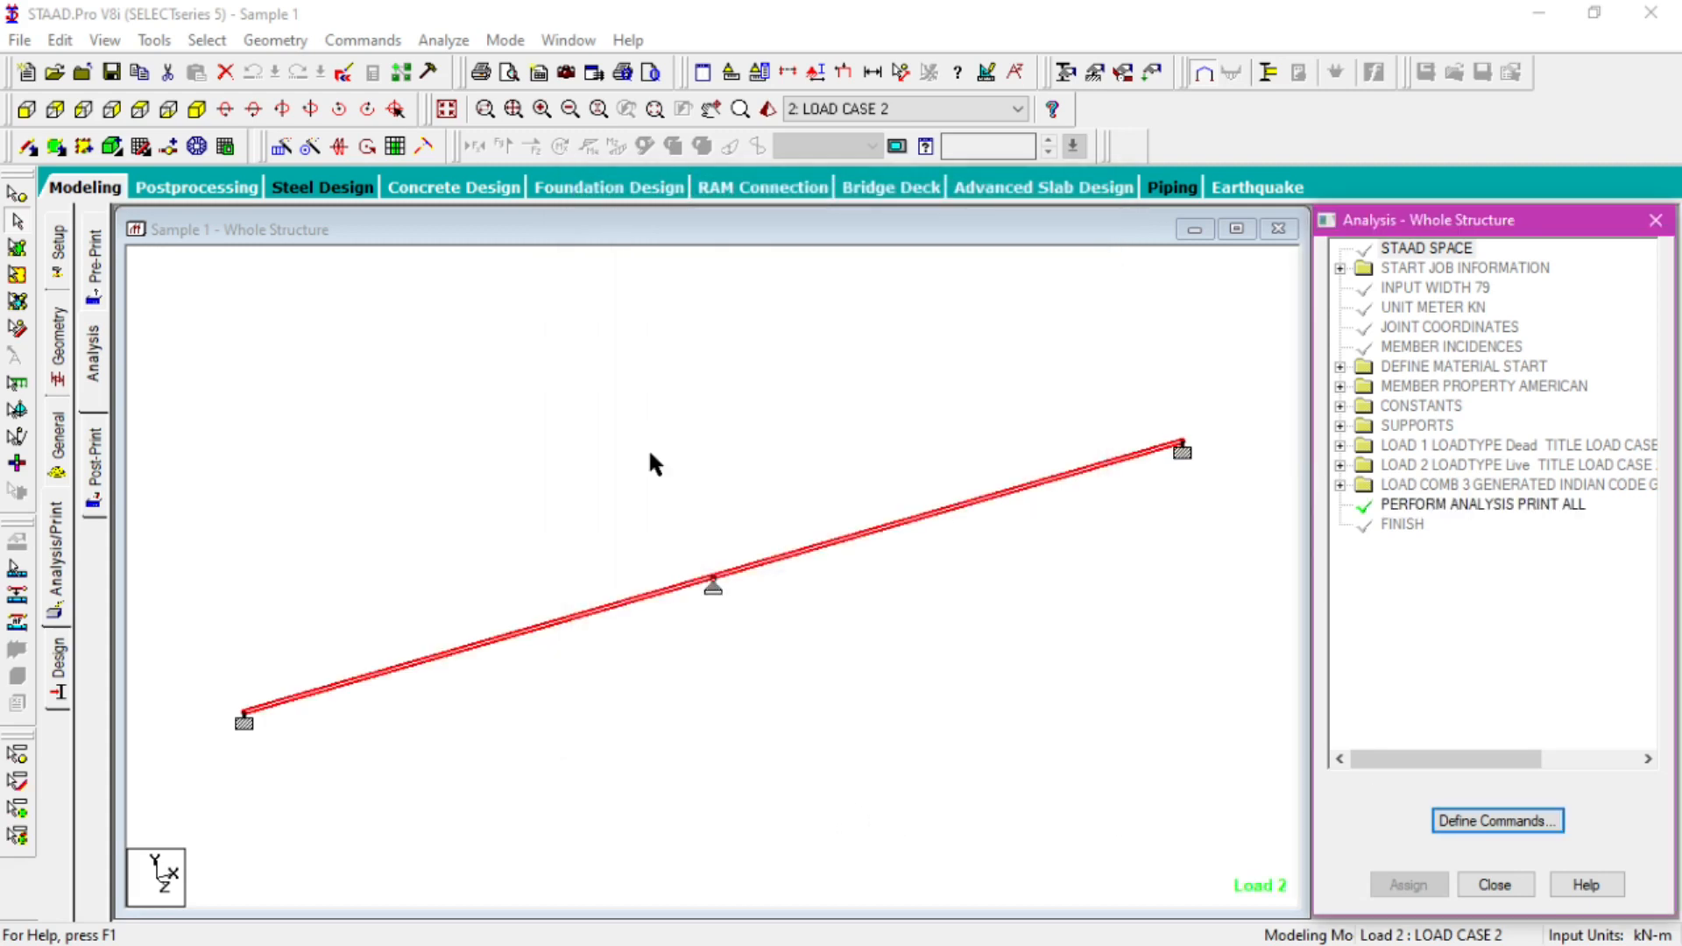
- Run the structural analysis and stay in modeling mode when it finishes
click(455, 40)
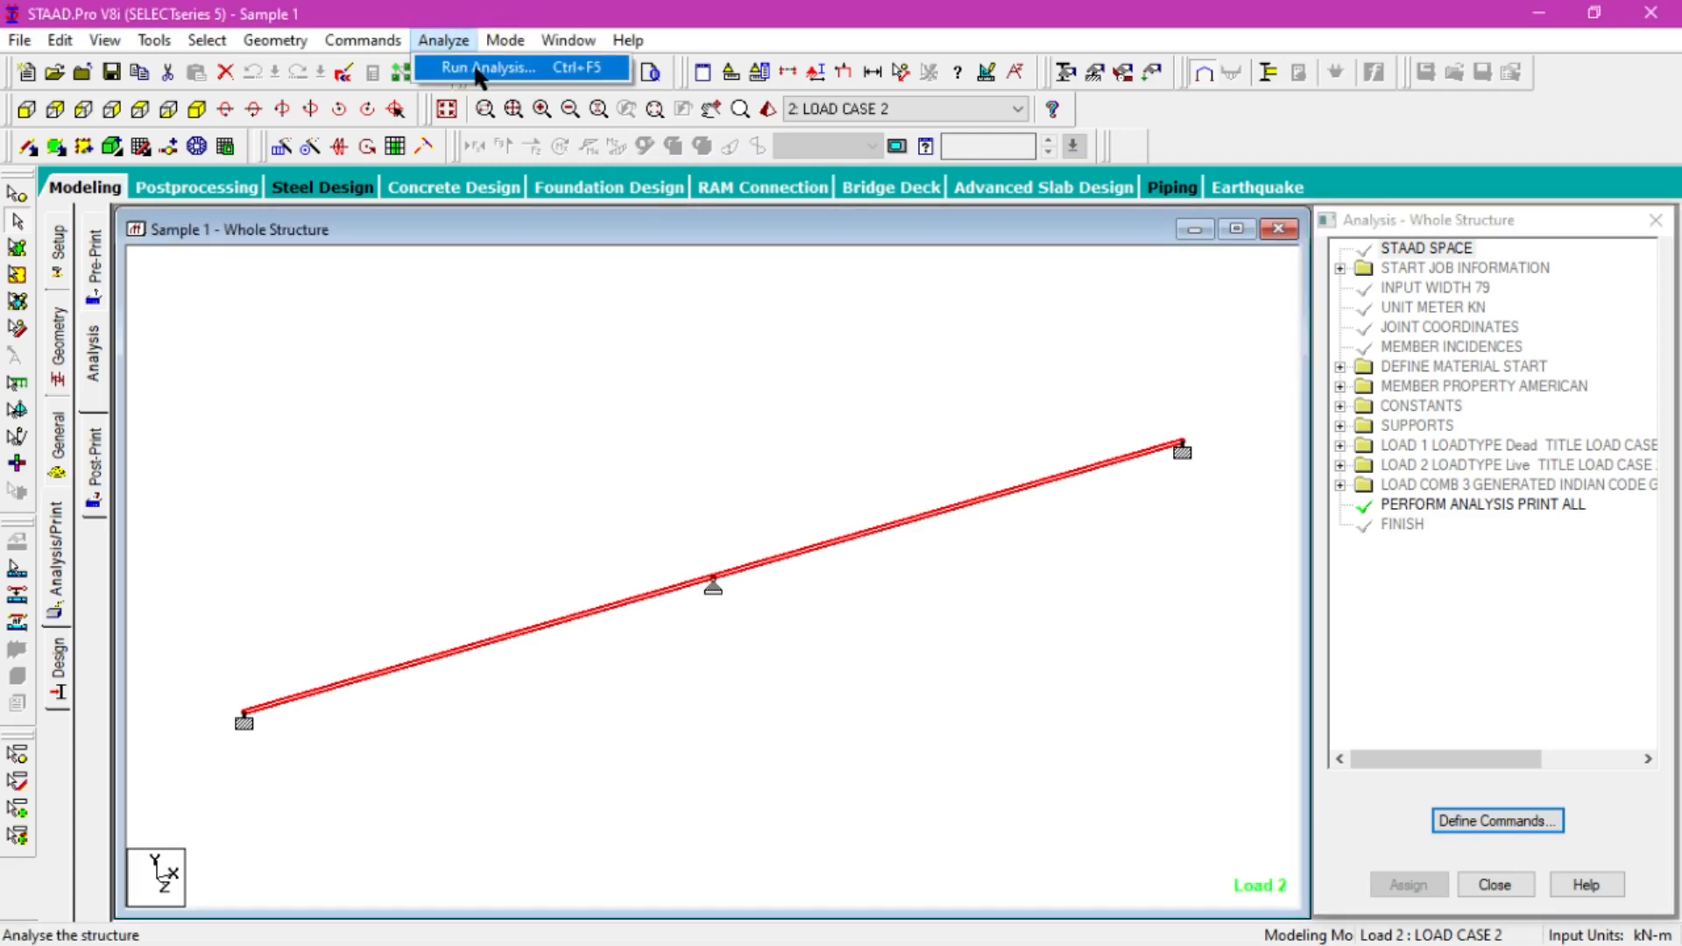
click(478, 68)
click(688, 508)
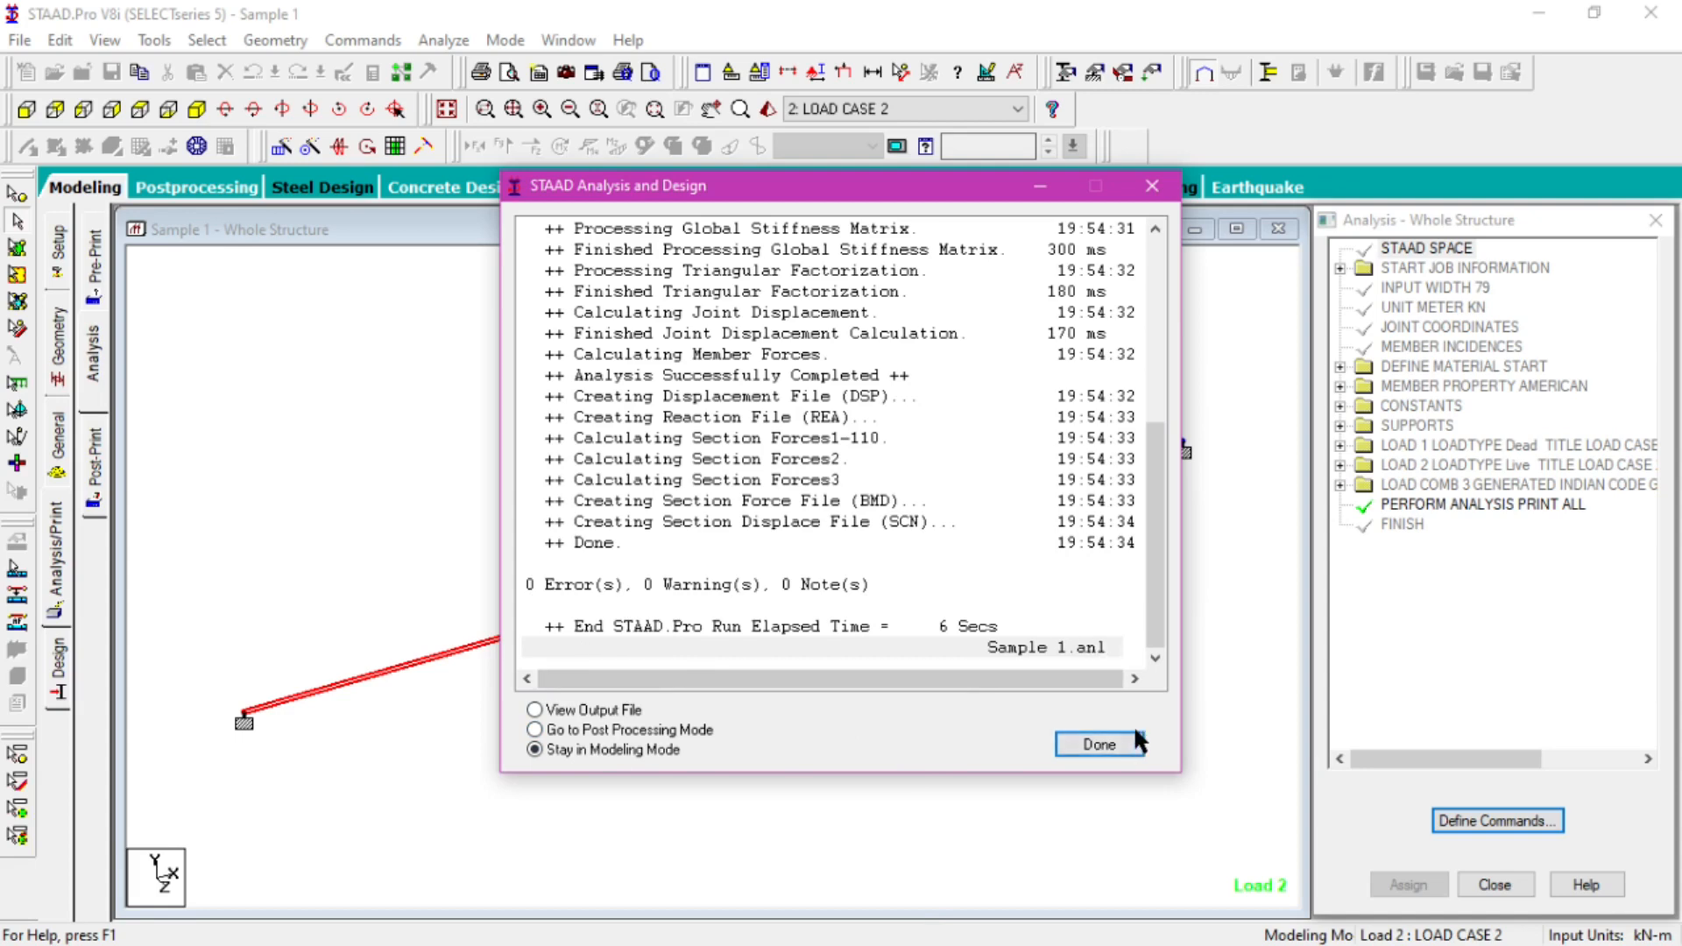
click(1100, 743)
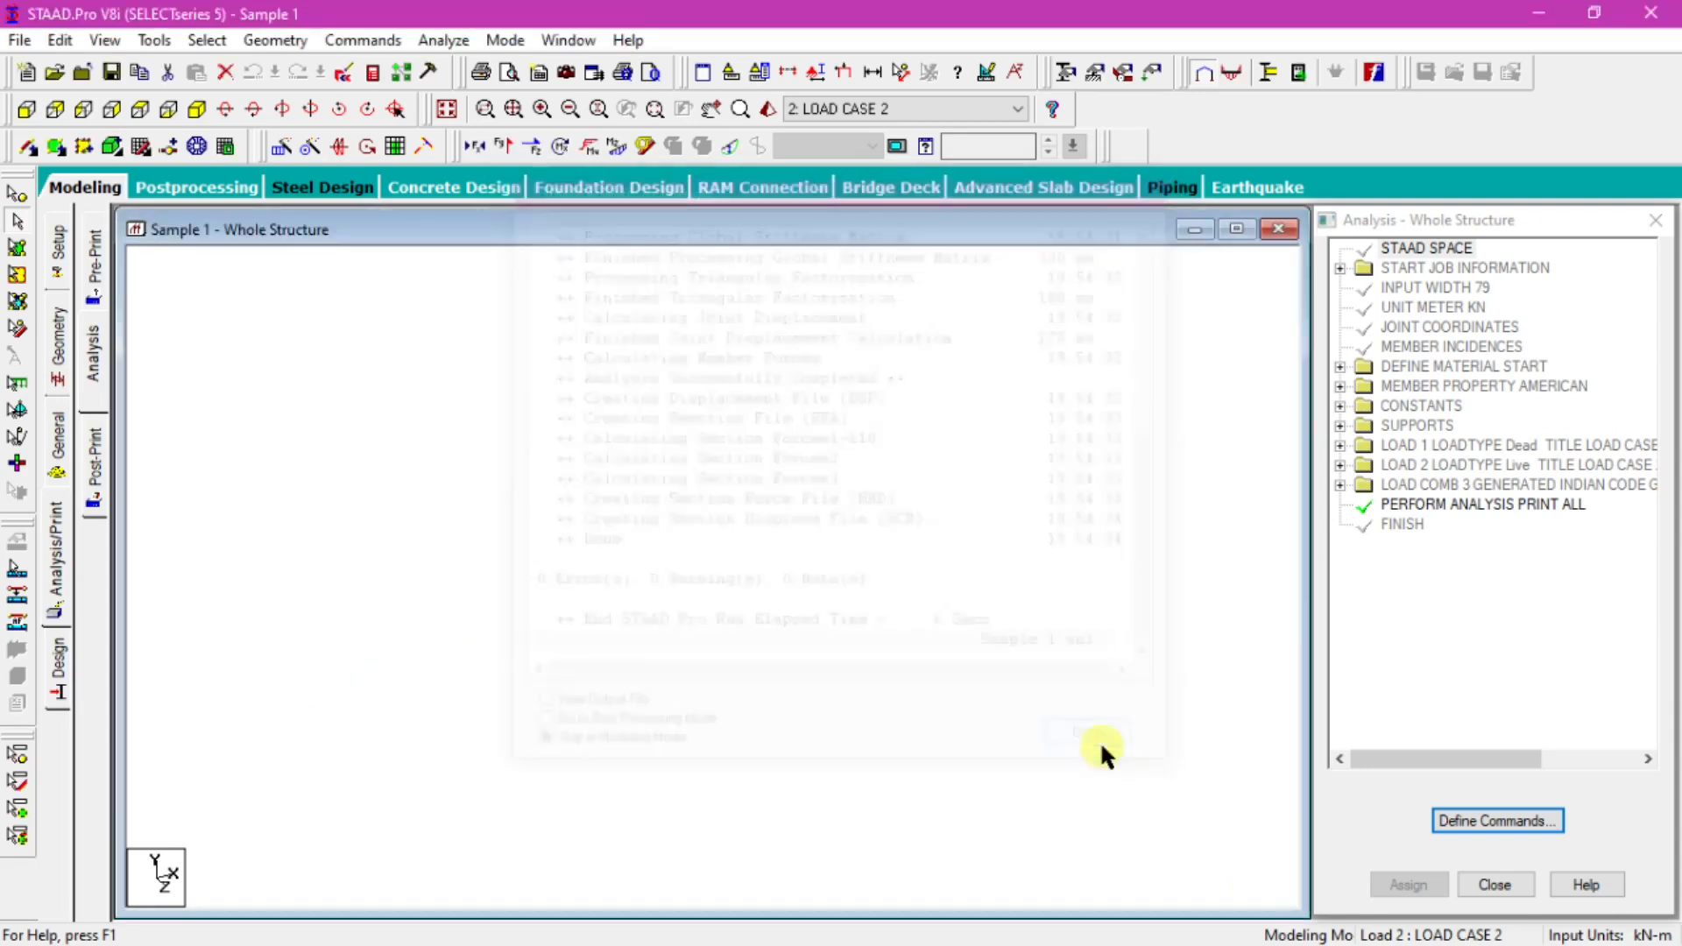
- Open the concrete design settings and choose IS456 as the current design code
click(56, 668)
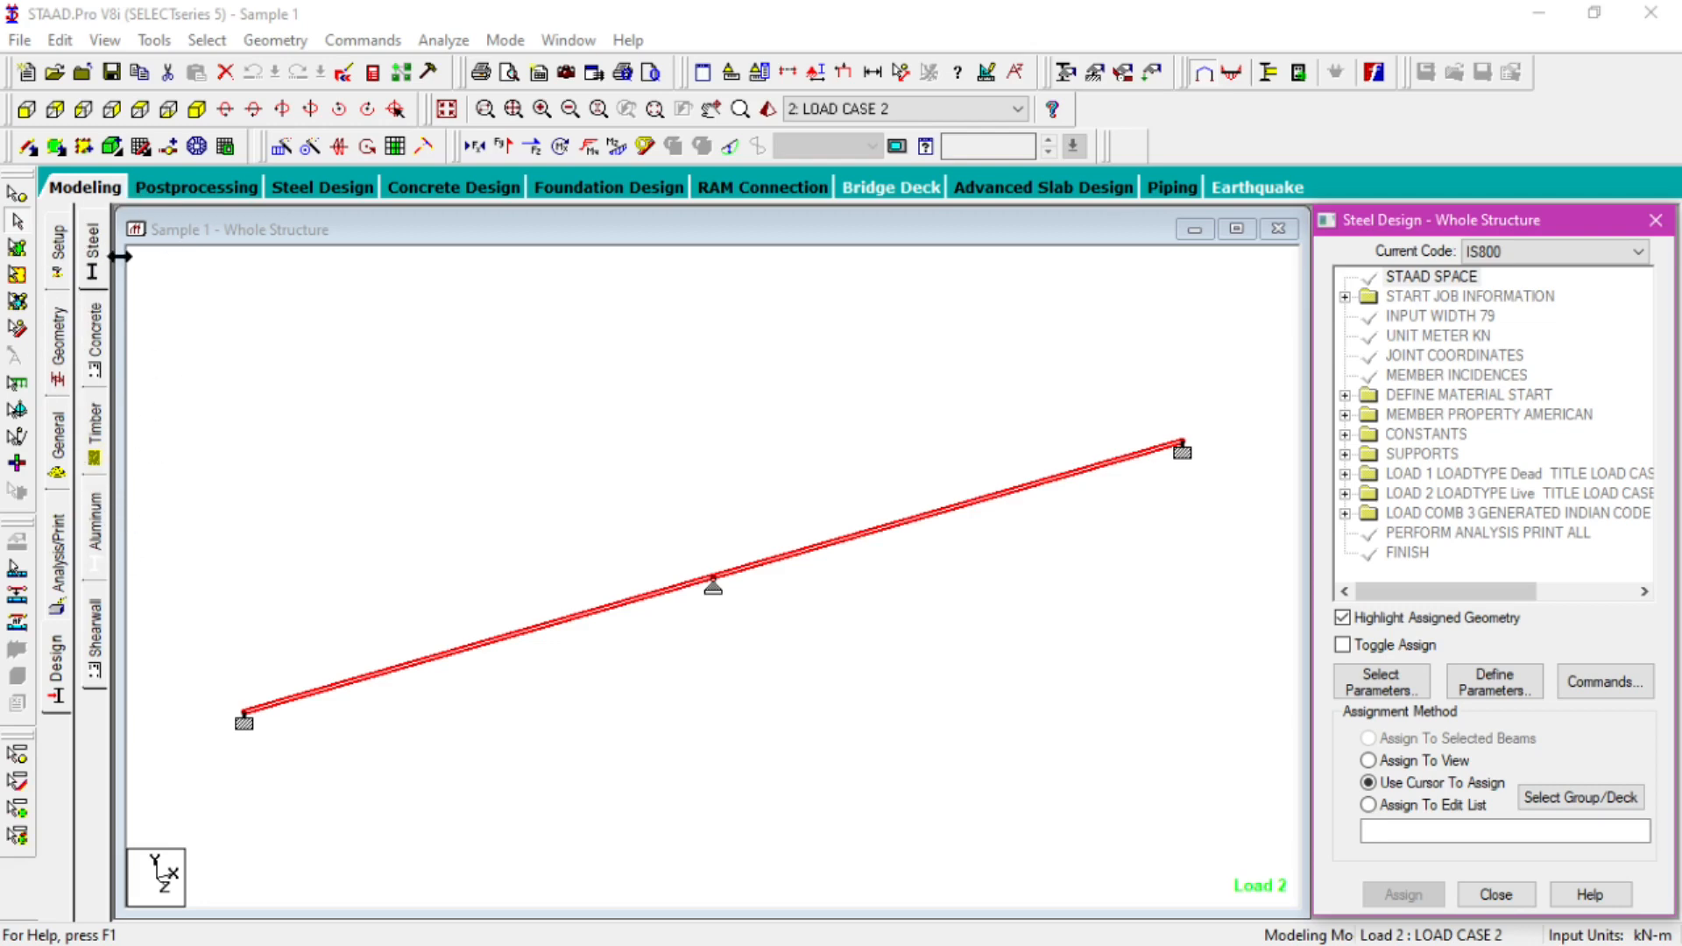
click(96, 355)
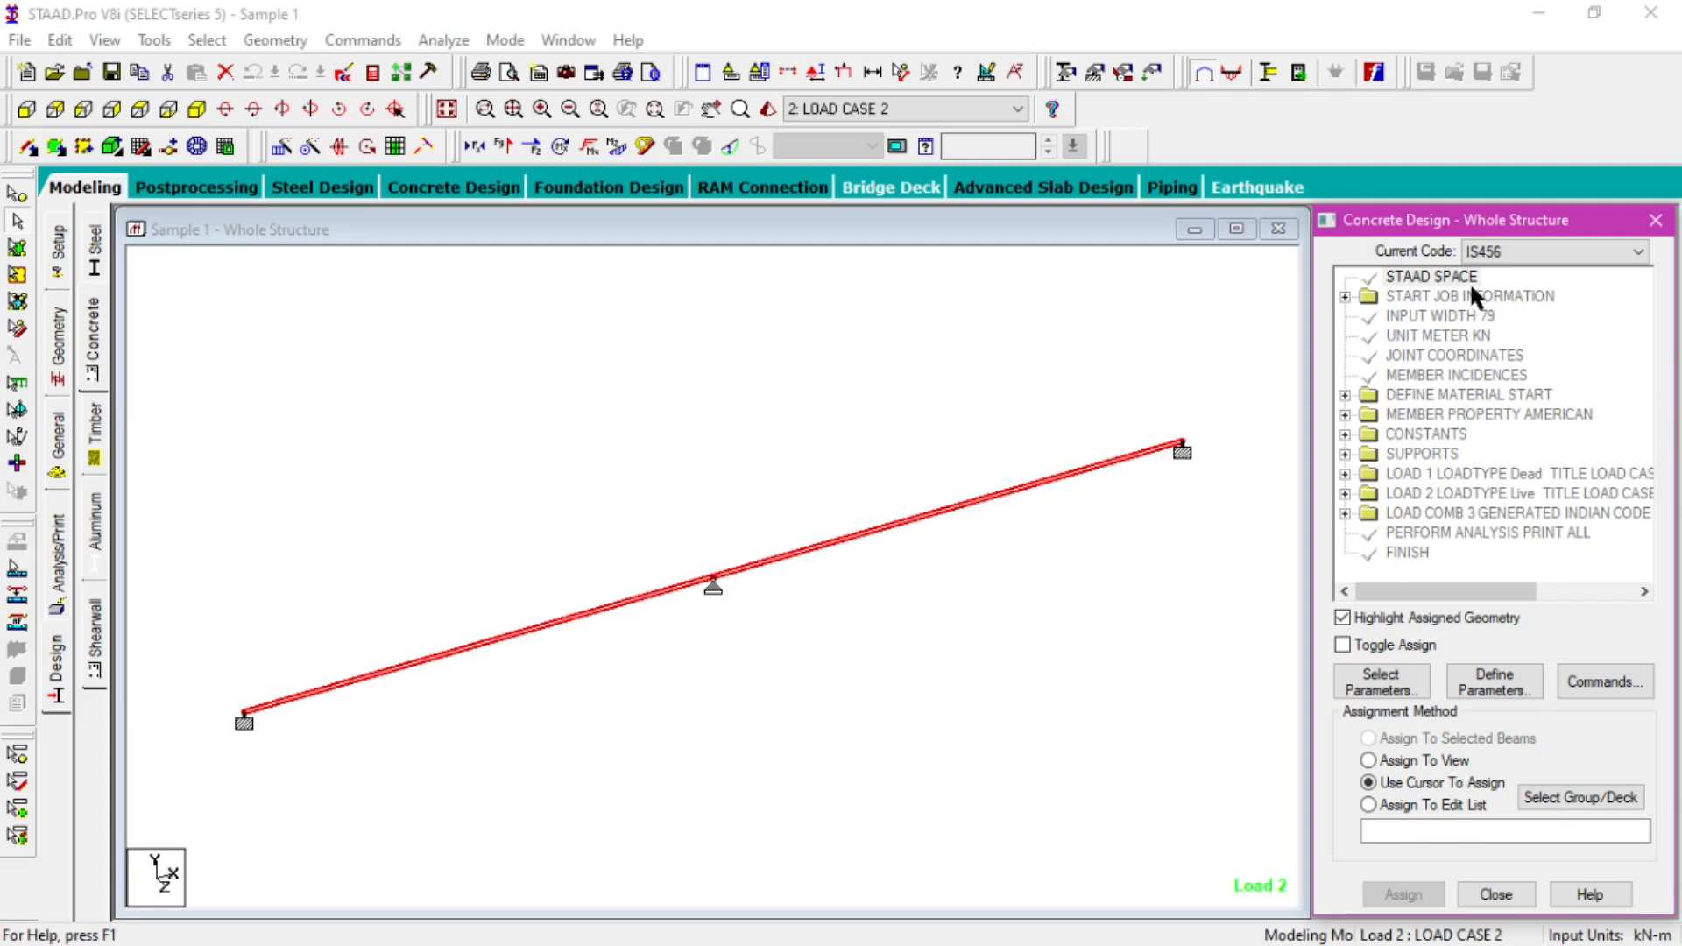
click(1495, 251)
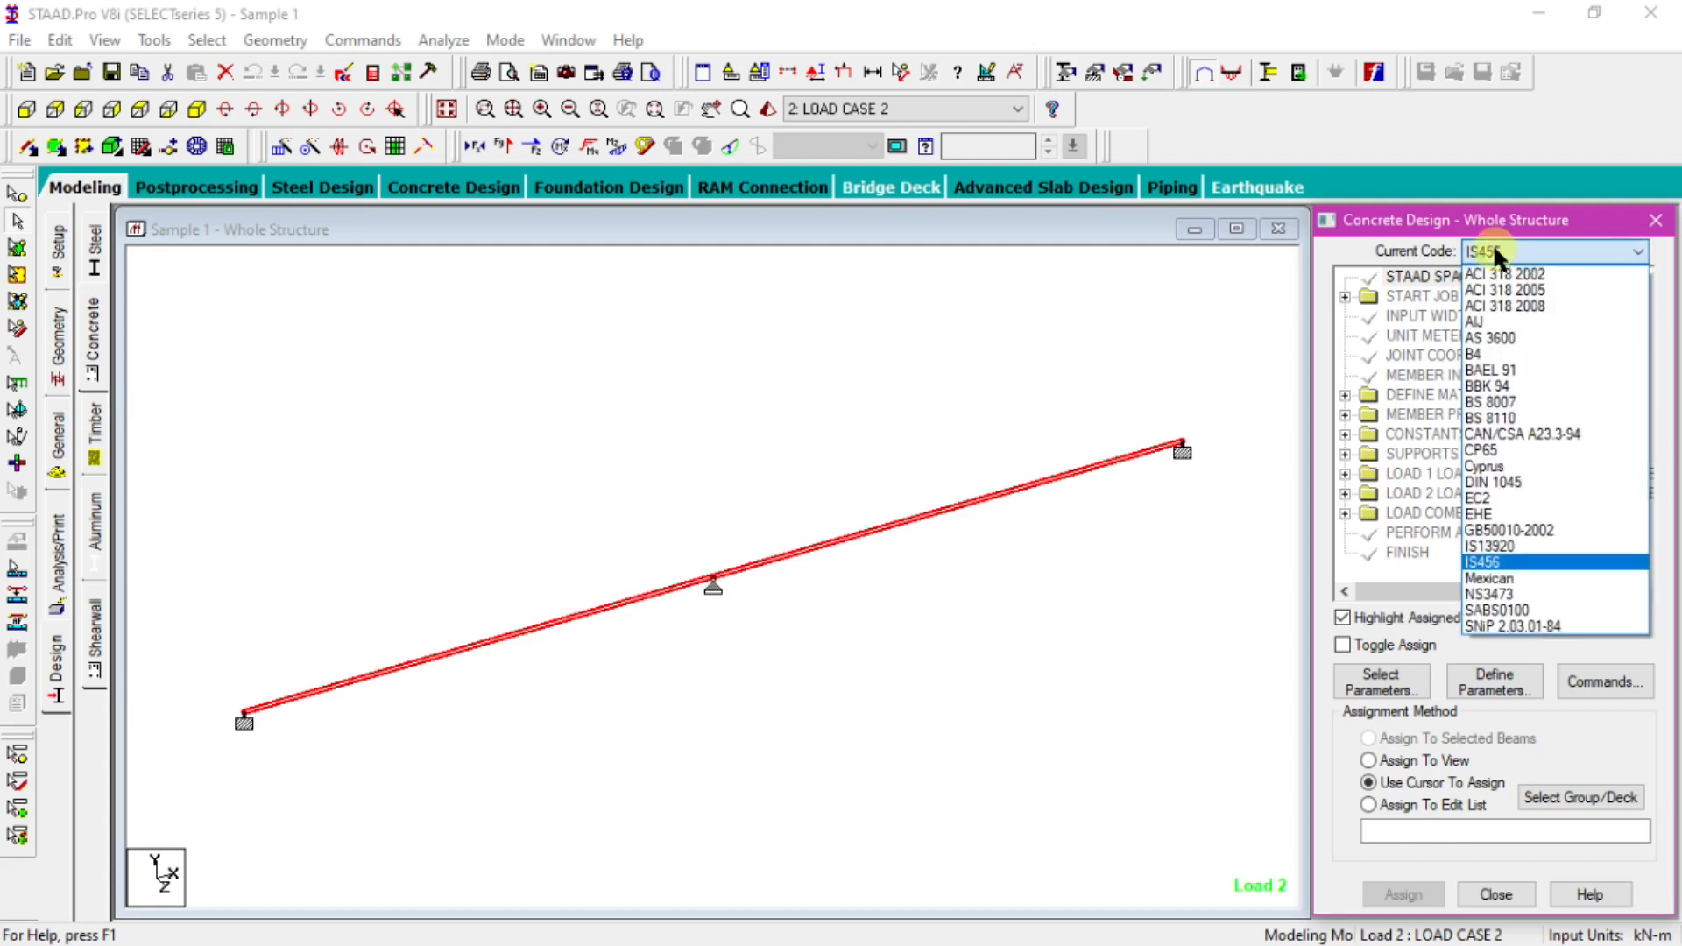
click(1504, 563)
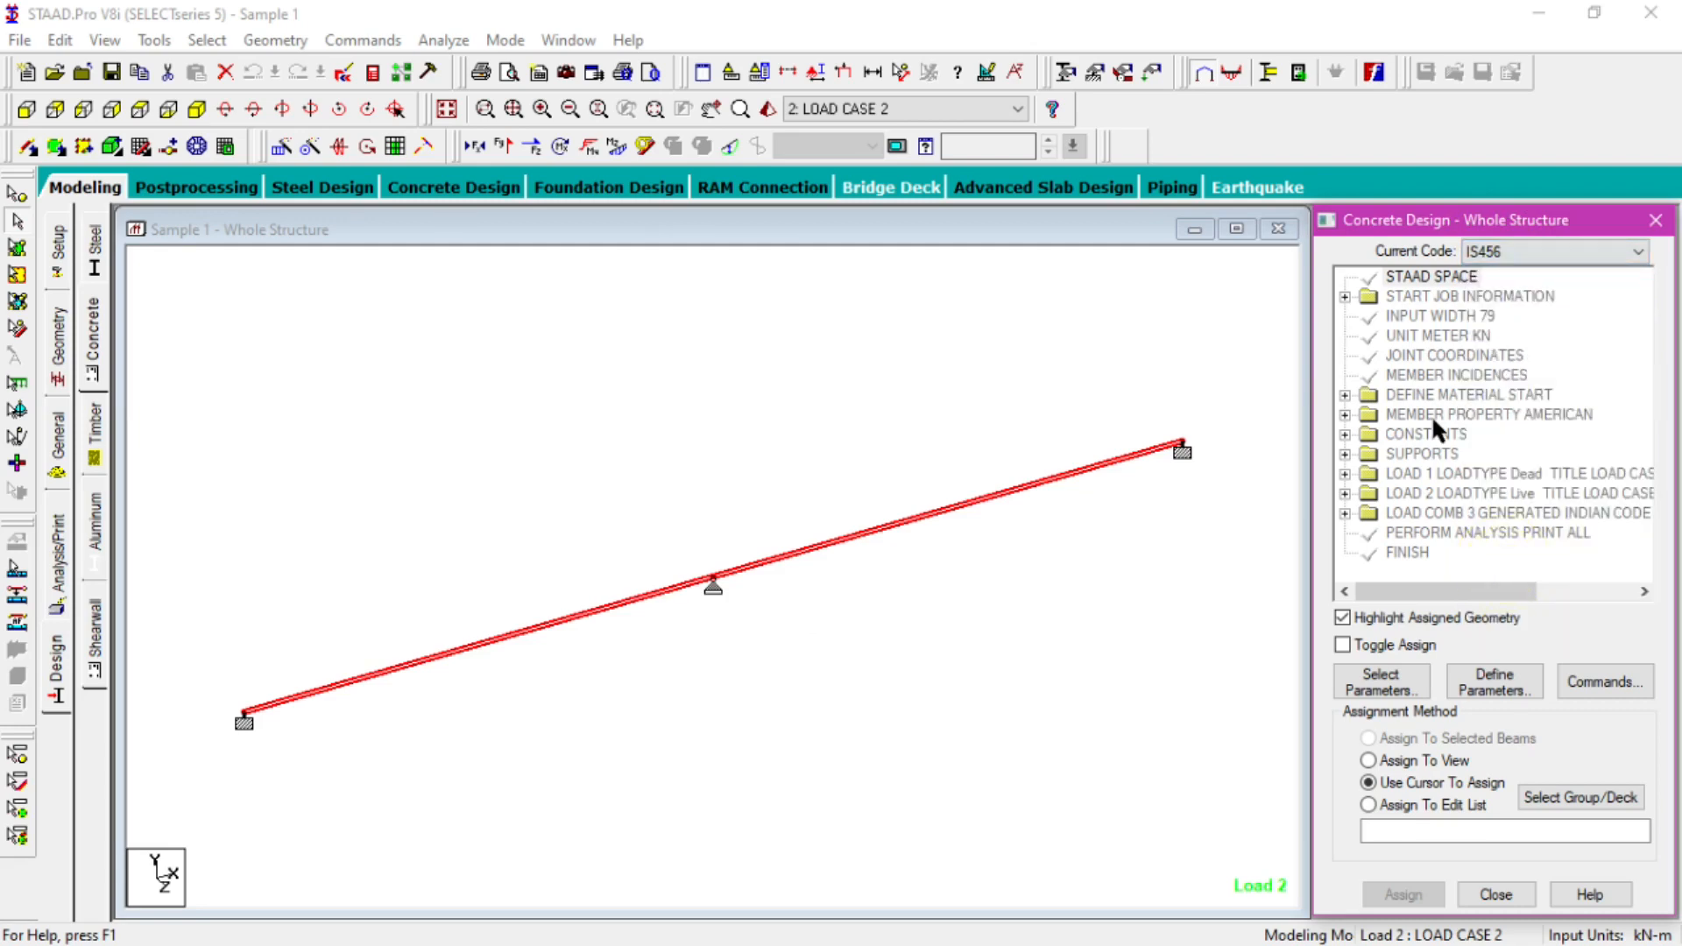
- Limit the selected concrete design parameters to Fc, Fymain and Fysec
click(1390, 691)
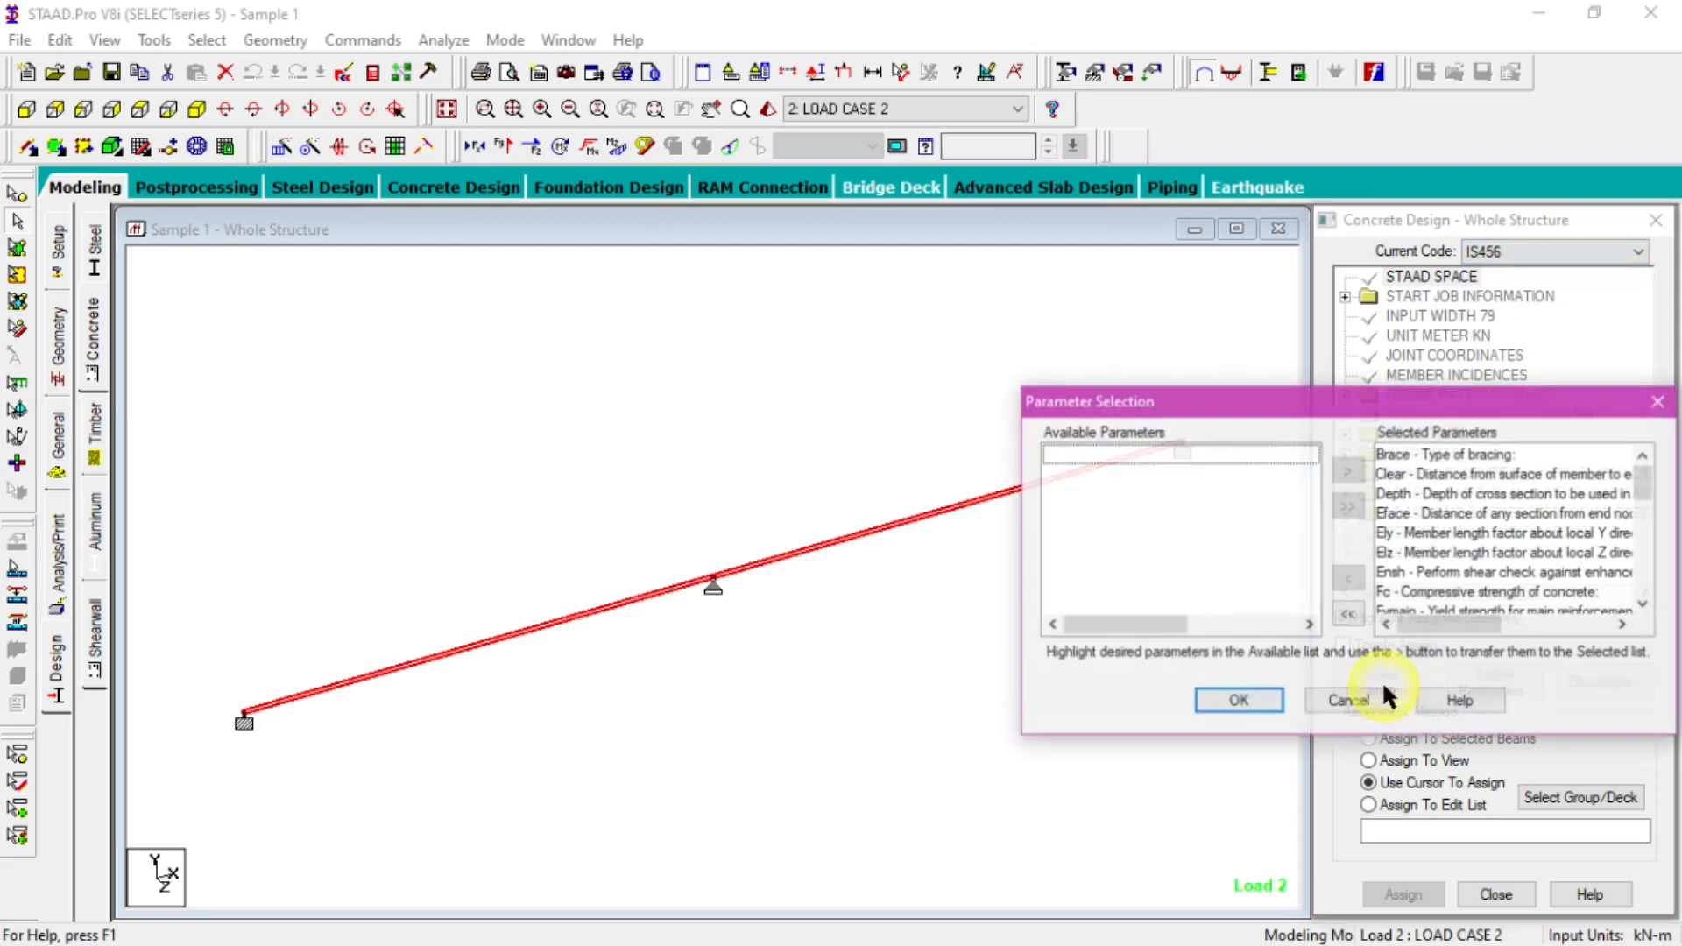
click(1348, 613)
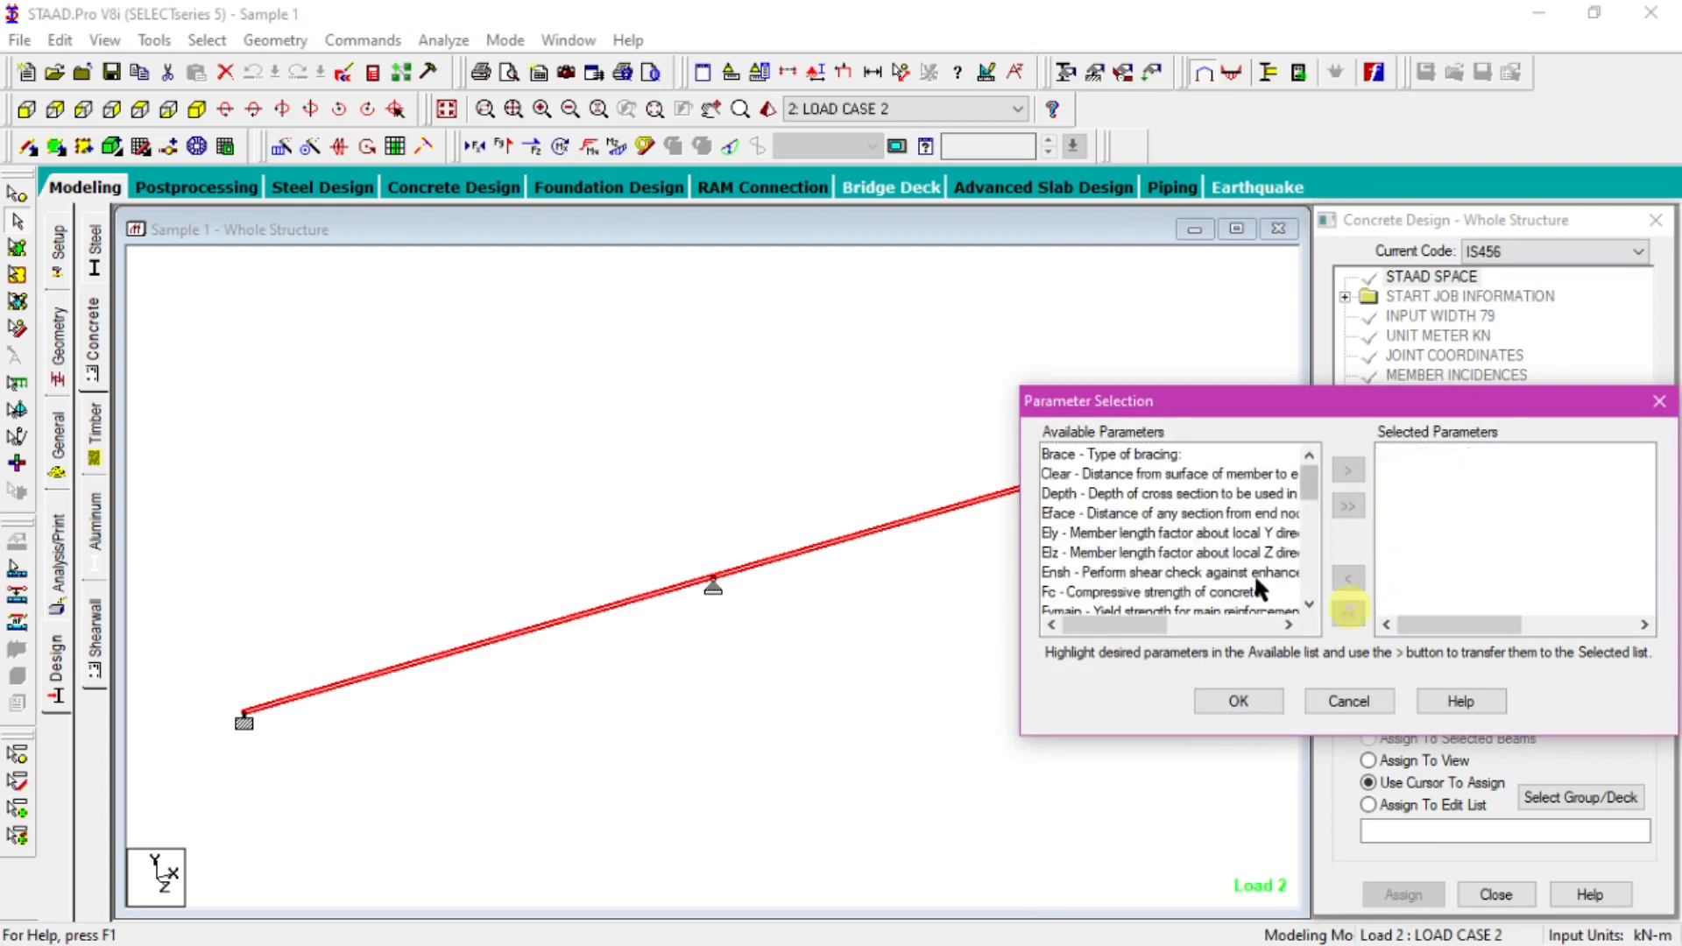
scroll(1114, 565, down, 1)
scroll(1115, 568, down, 1)
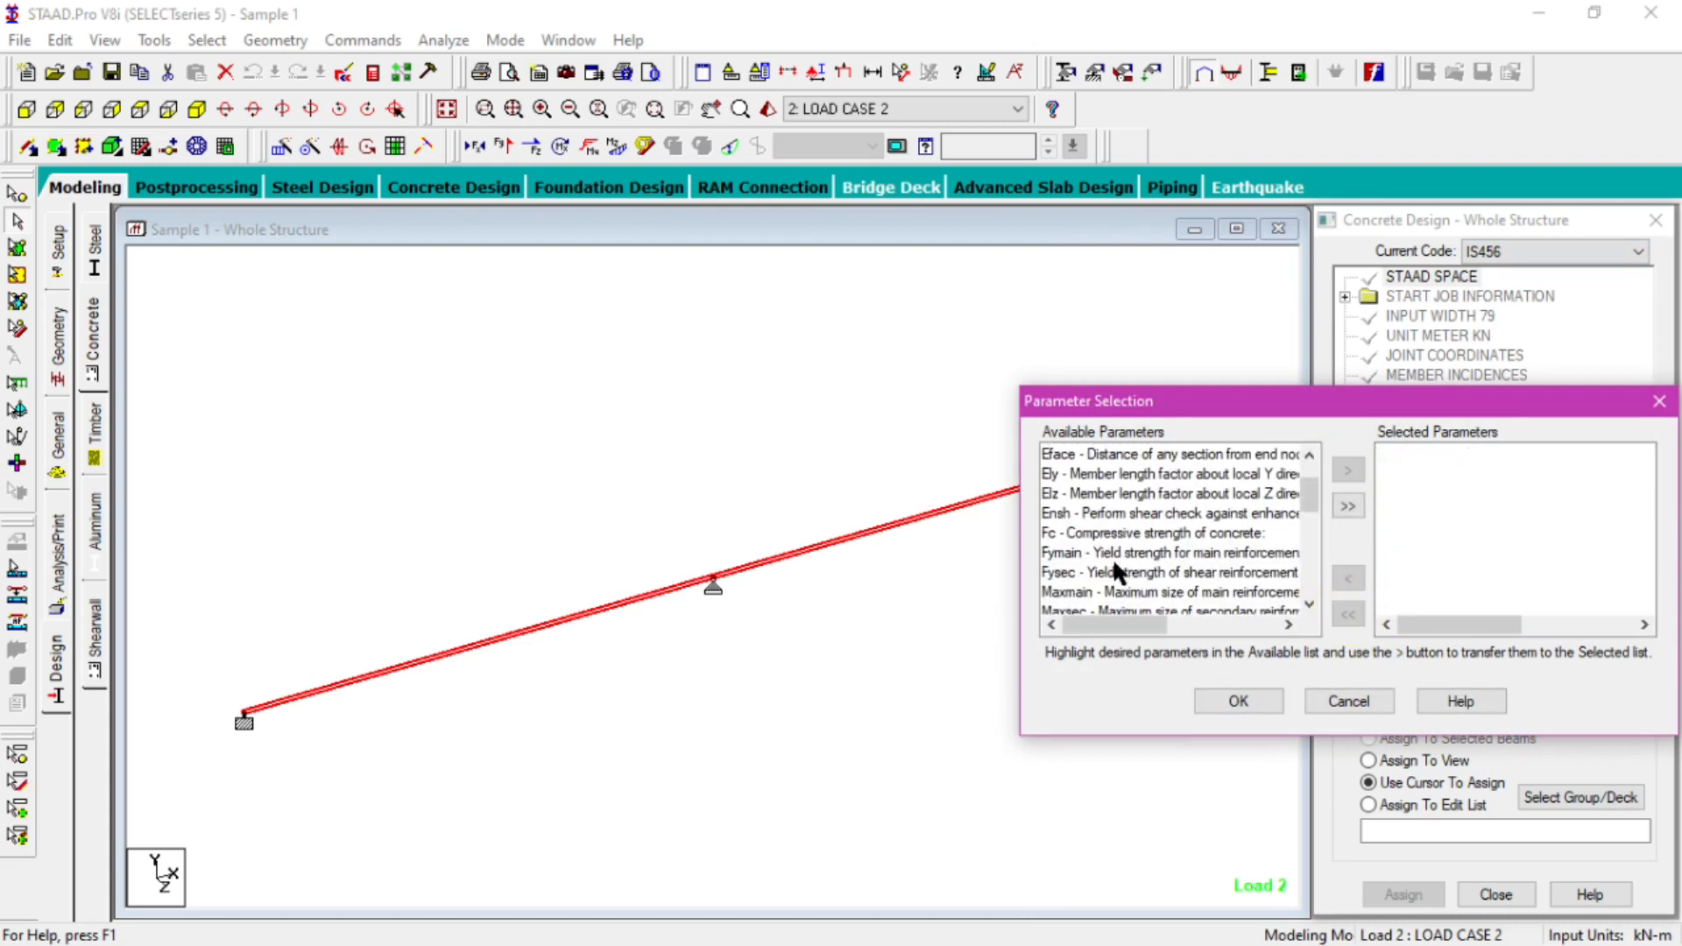
click(1063, 537)
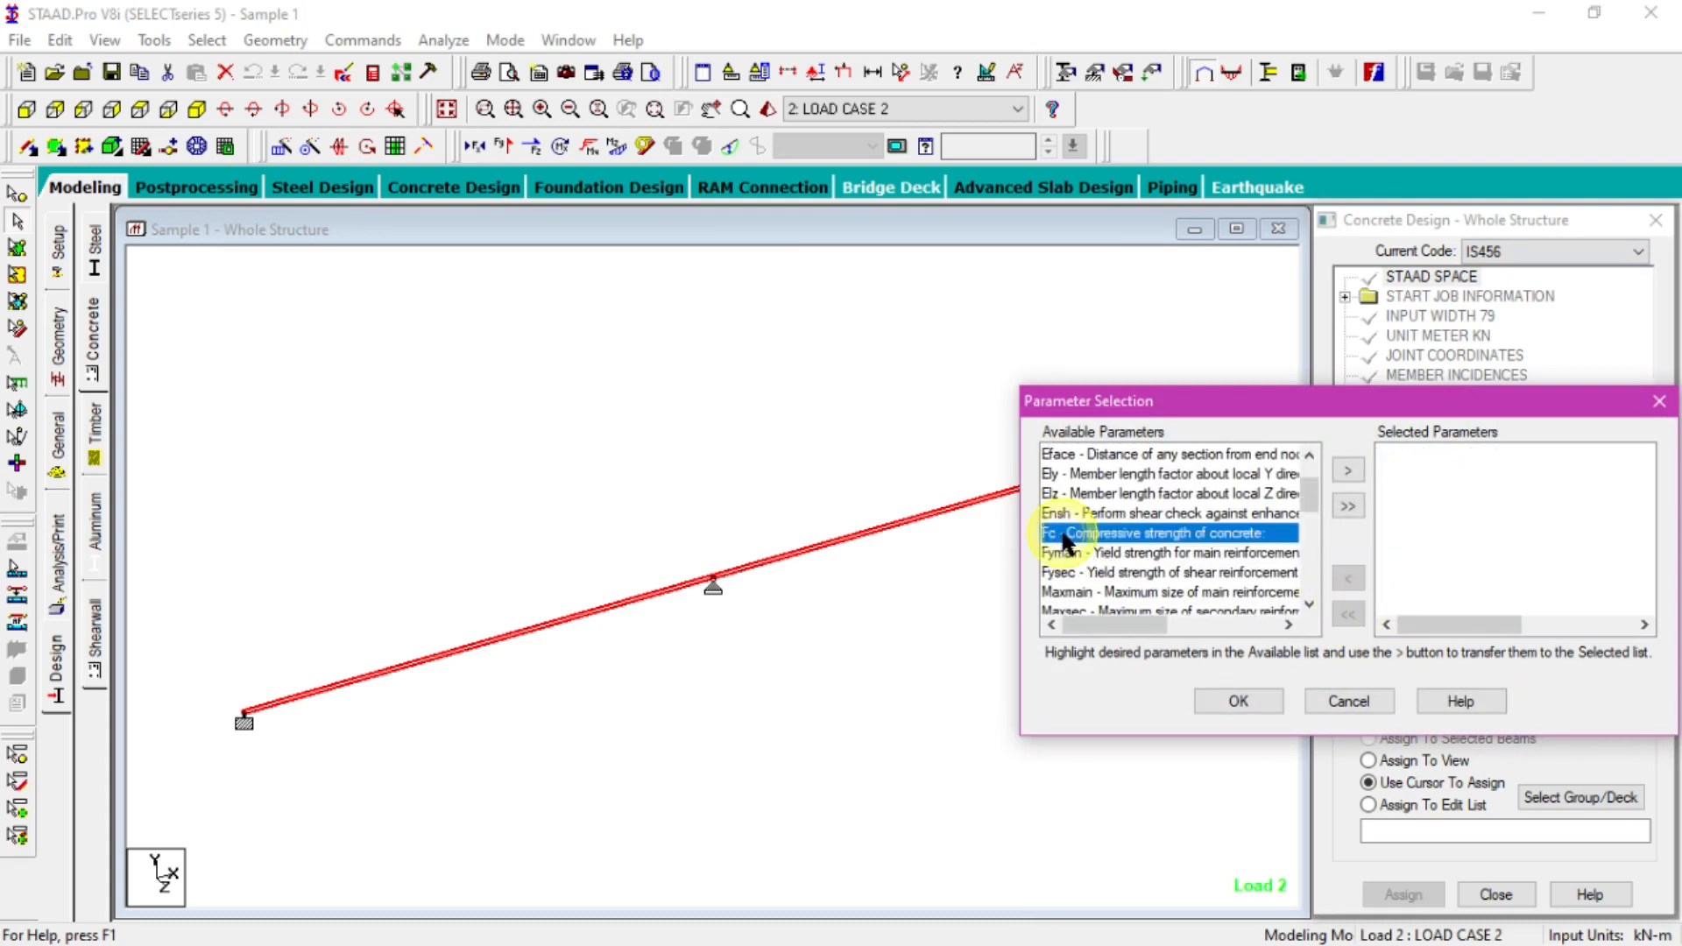
ctrl+click(1115, 553)
ctrl+click(1116, 571)
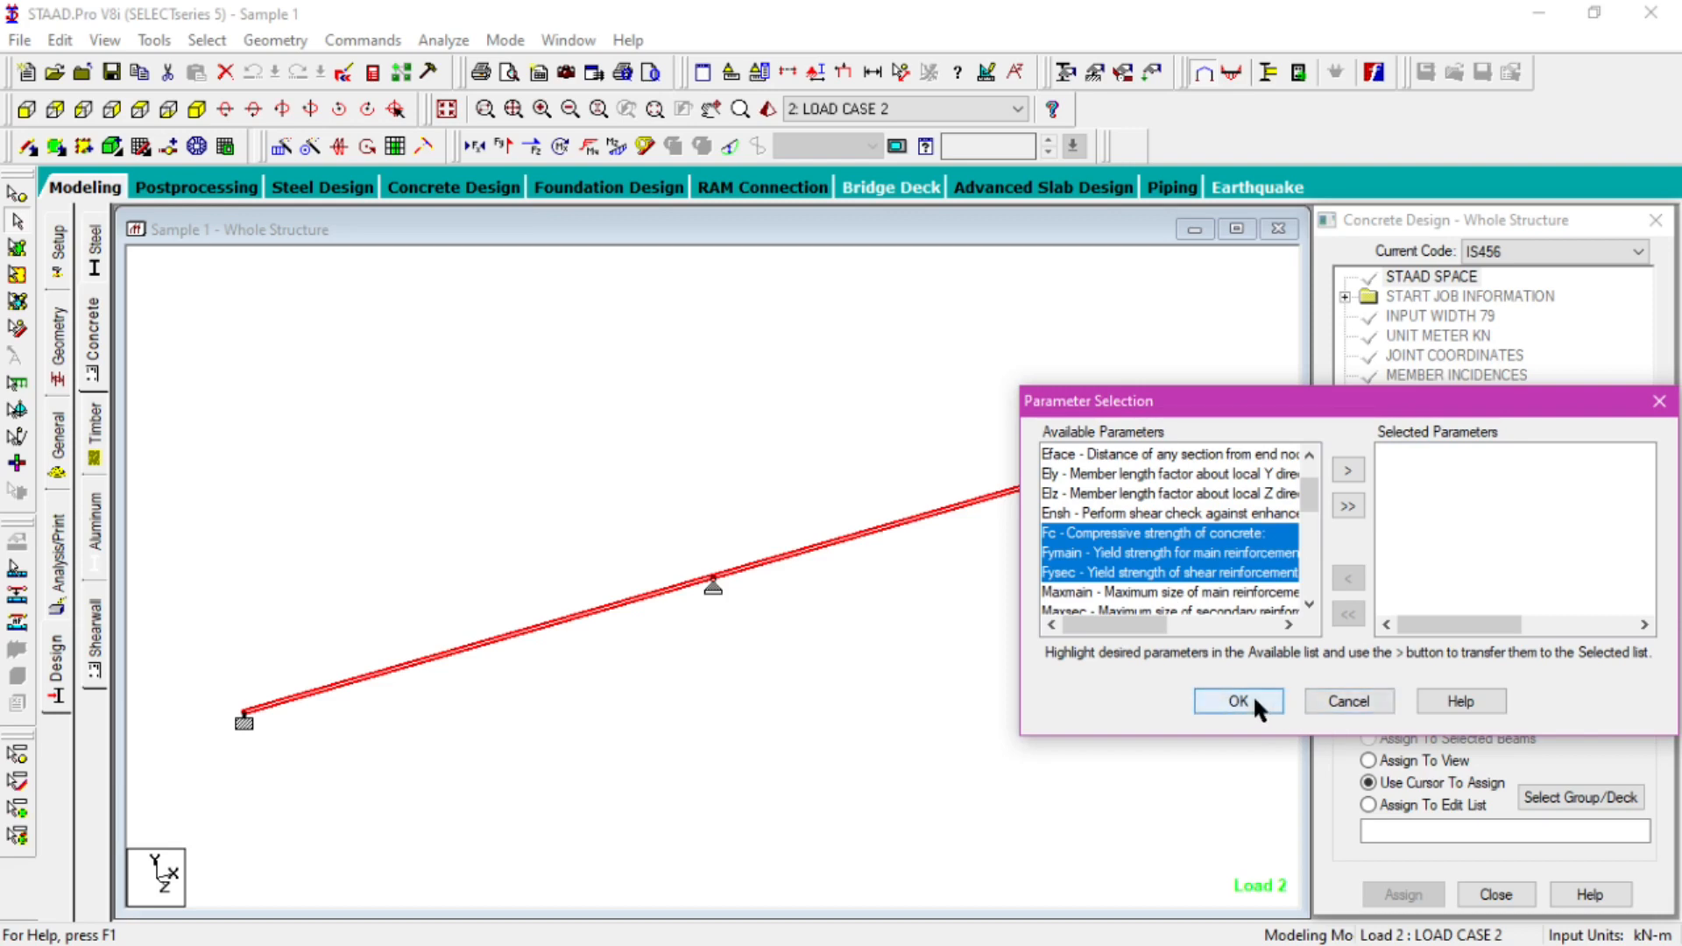
click(1349, 472)
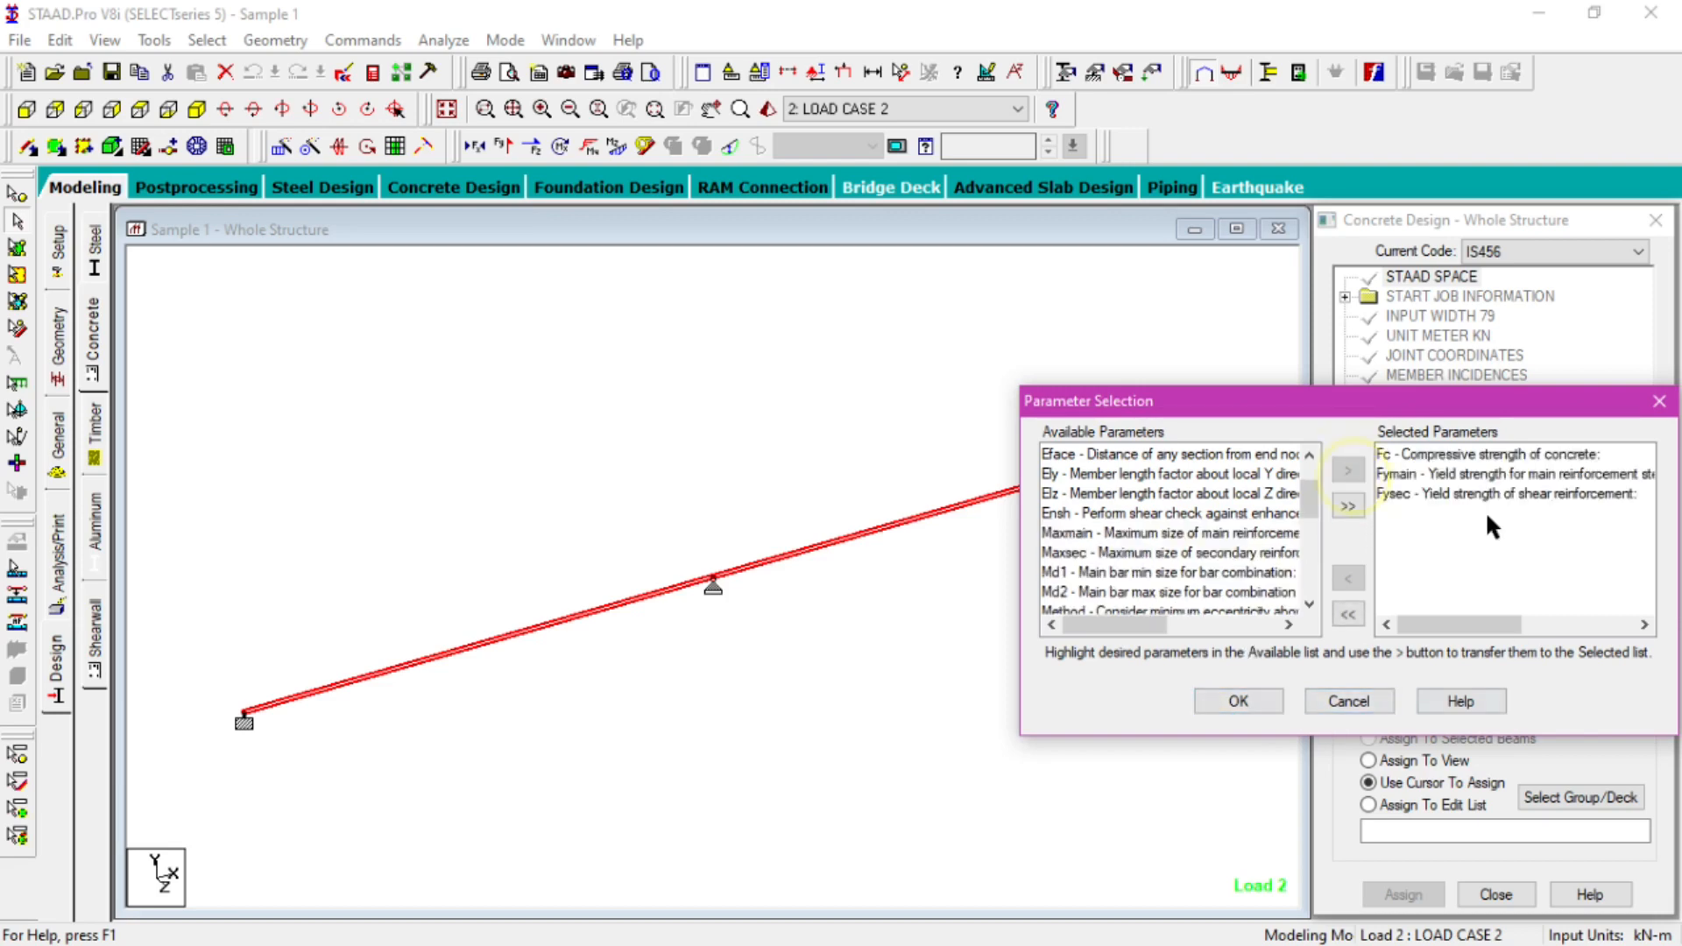
click(1235, 698)
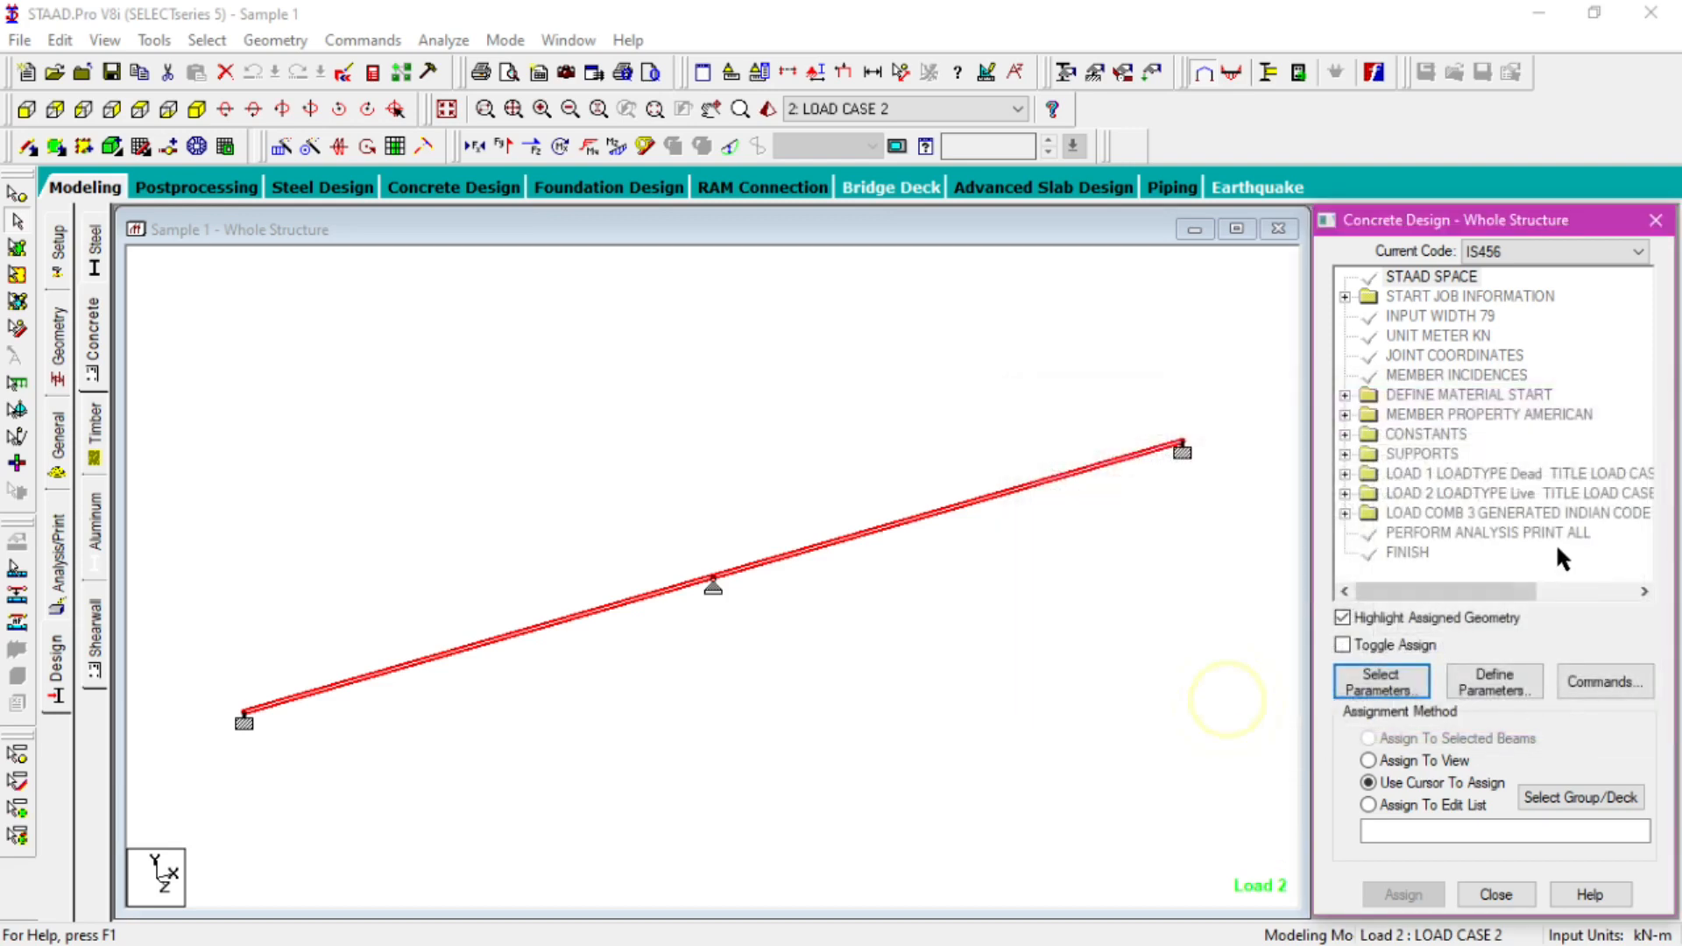
- Define the FC parameter with a concrete compressive strength of 30000 kN/m2 and add it to the design
click(1480, 677)
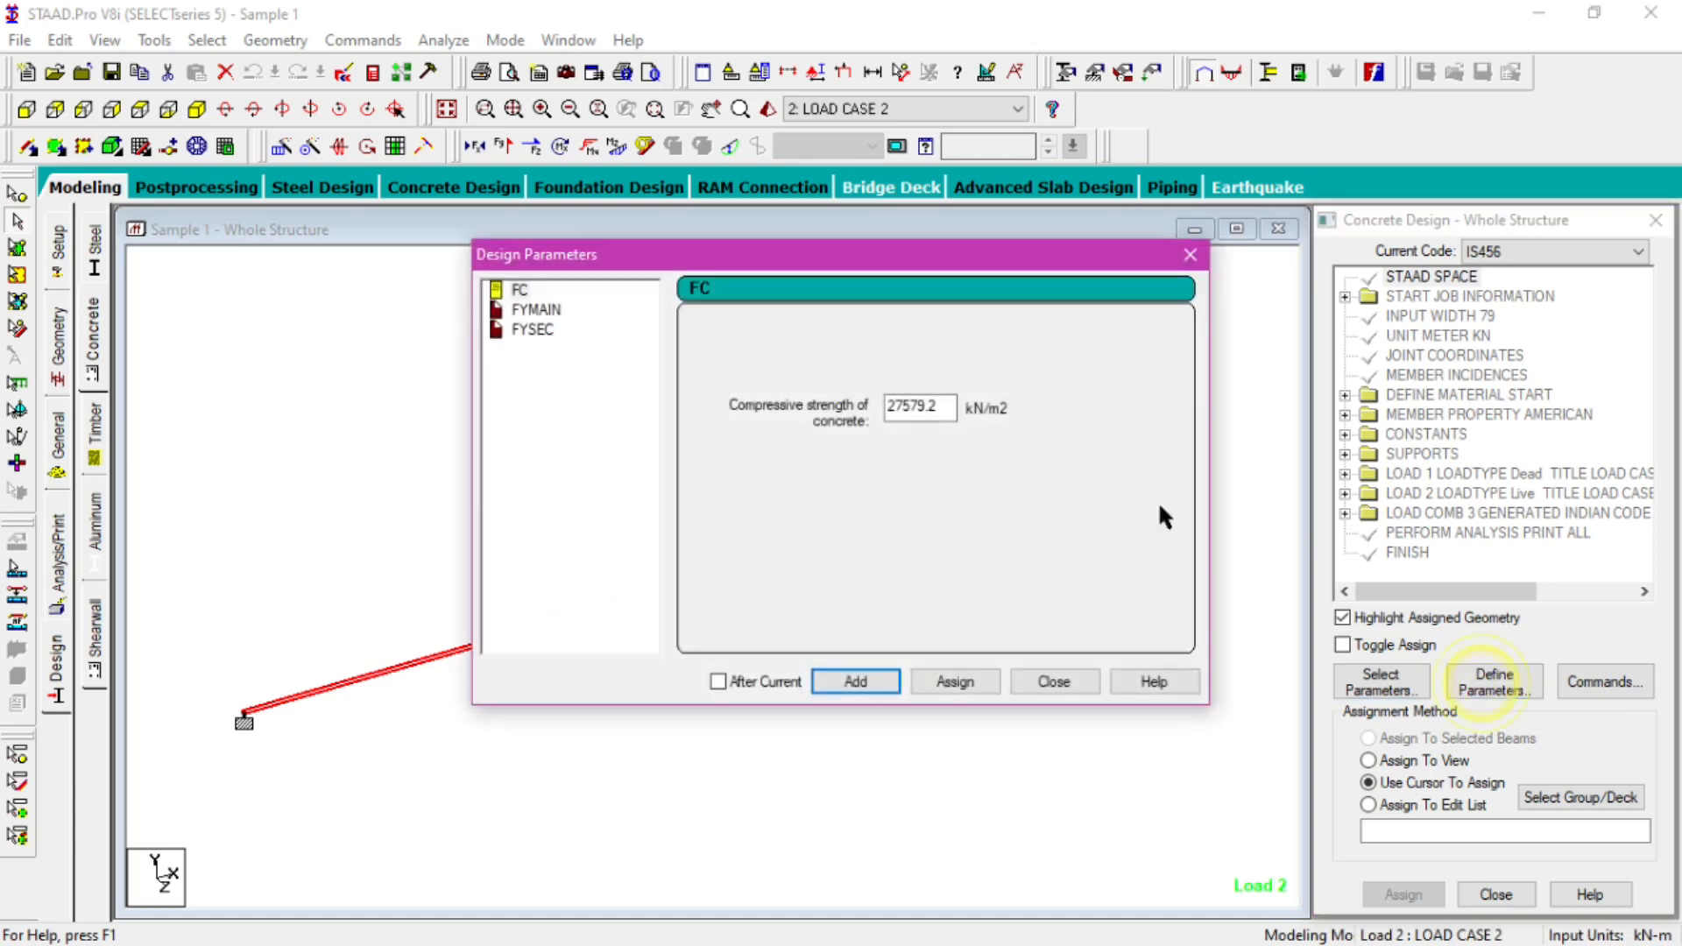
double_click(934, 404)
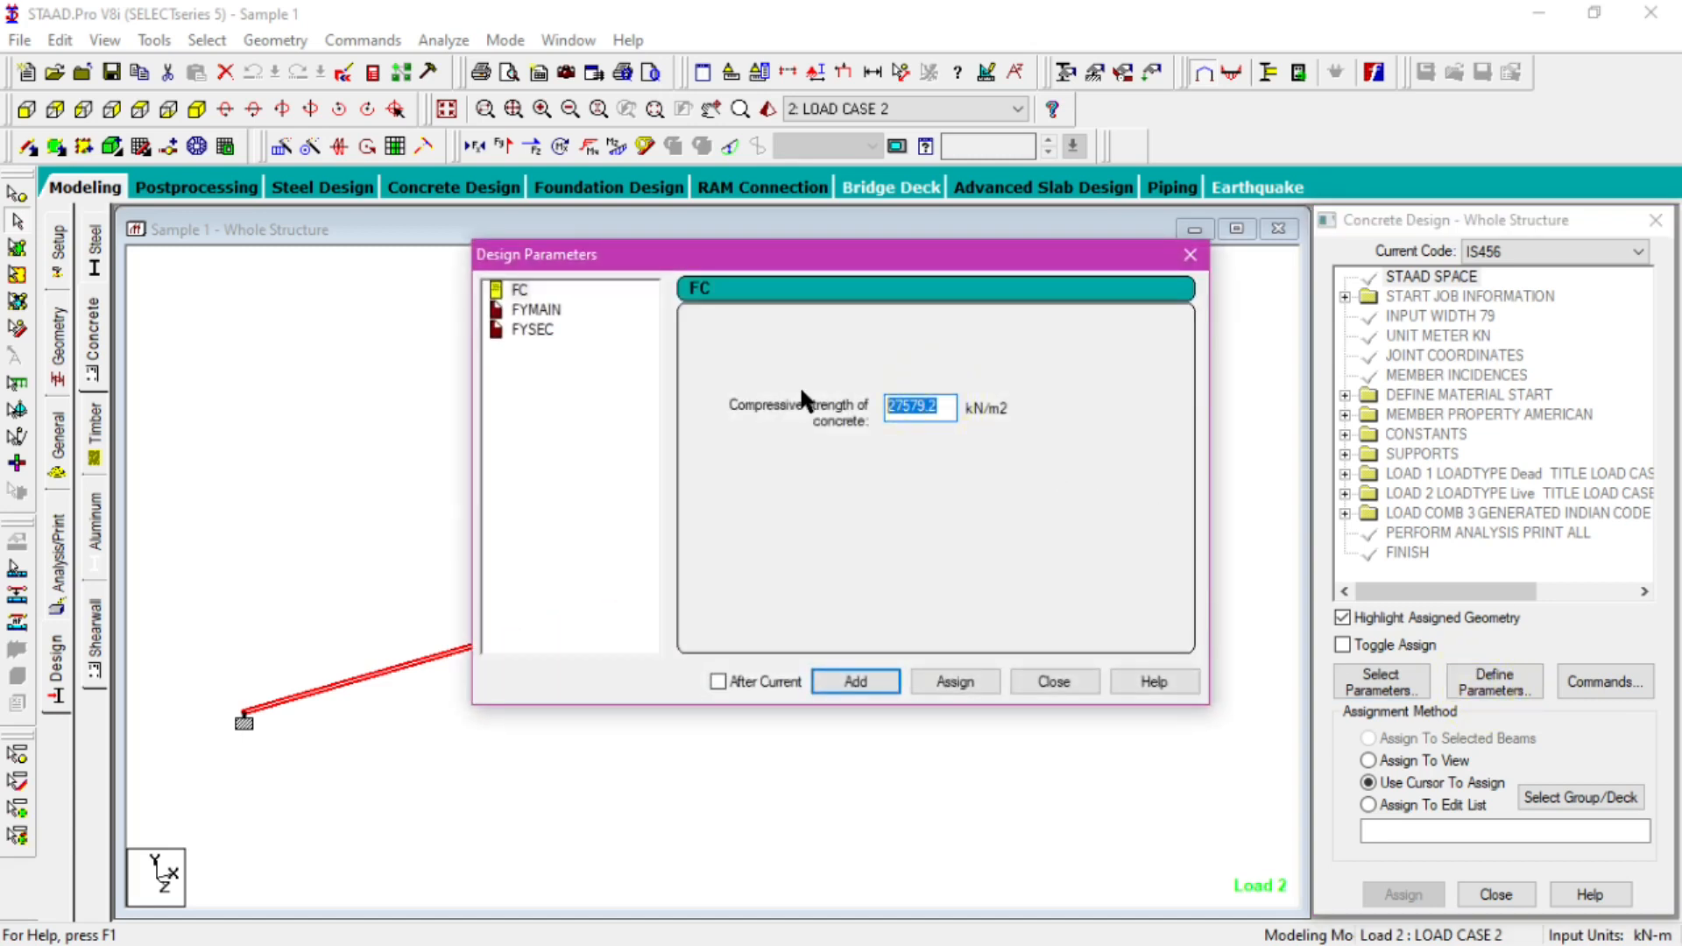
text(30000)
click(860, 680)
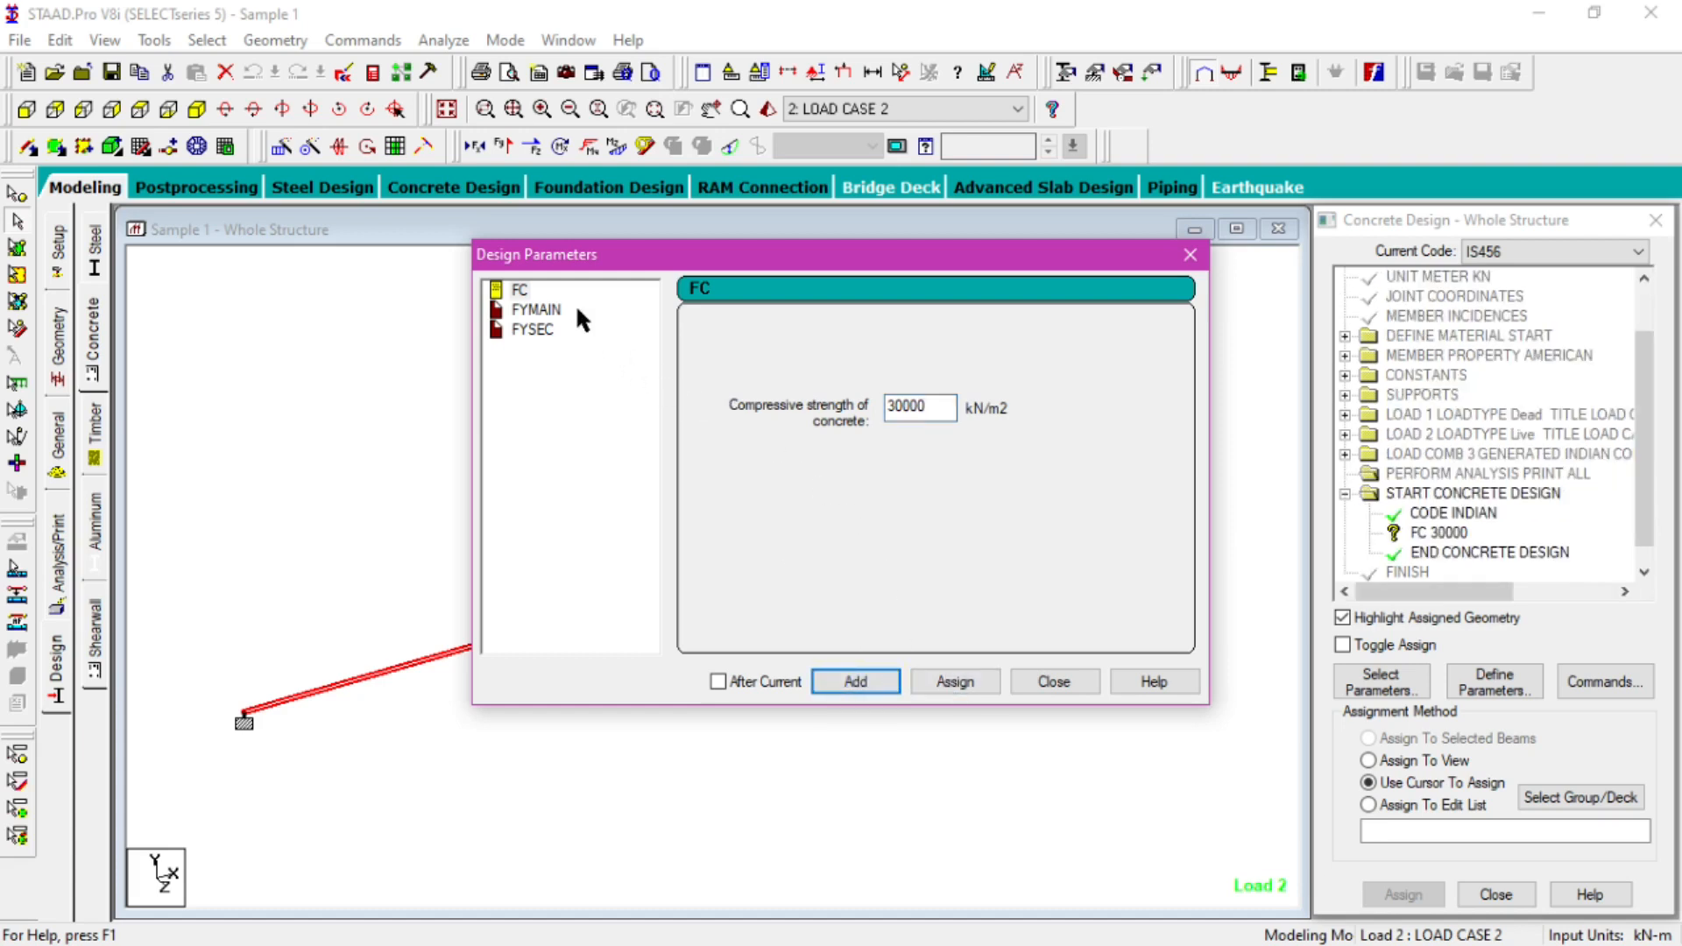
- Define the FYMAIN parameter with a main reinforcement yield strength of 415000 kN/m2 and add it to the design
click(535, 310)
drag(936, 406, 895, 406)
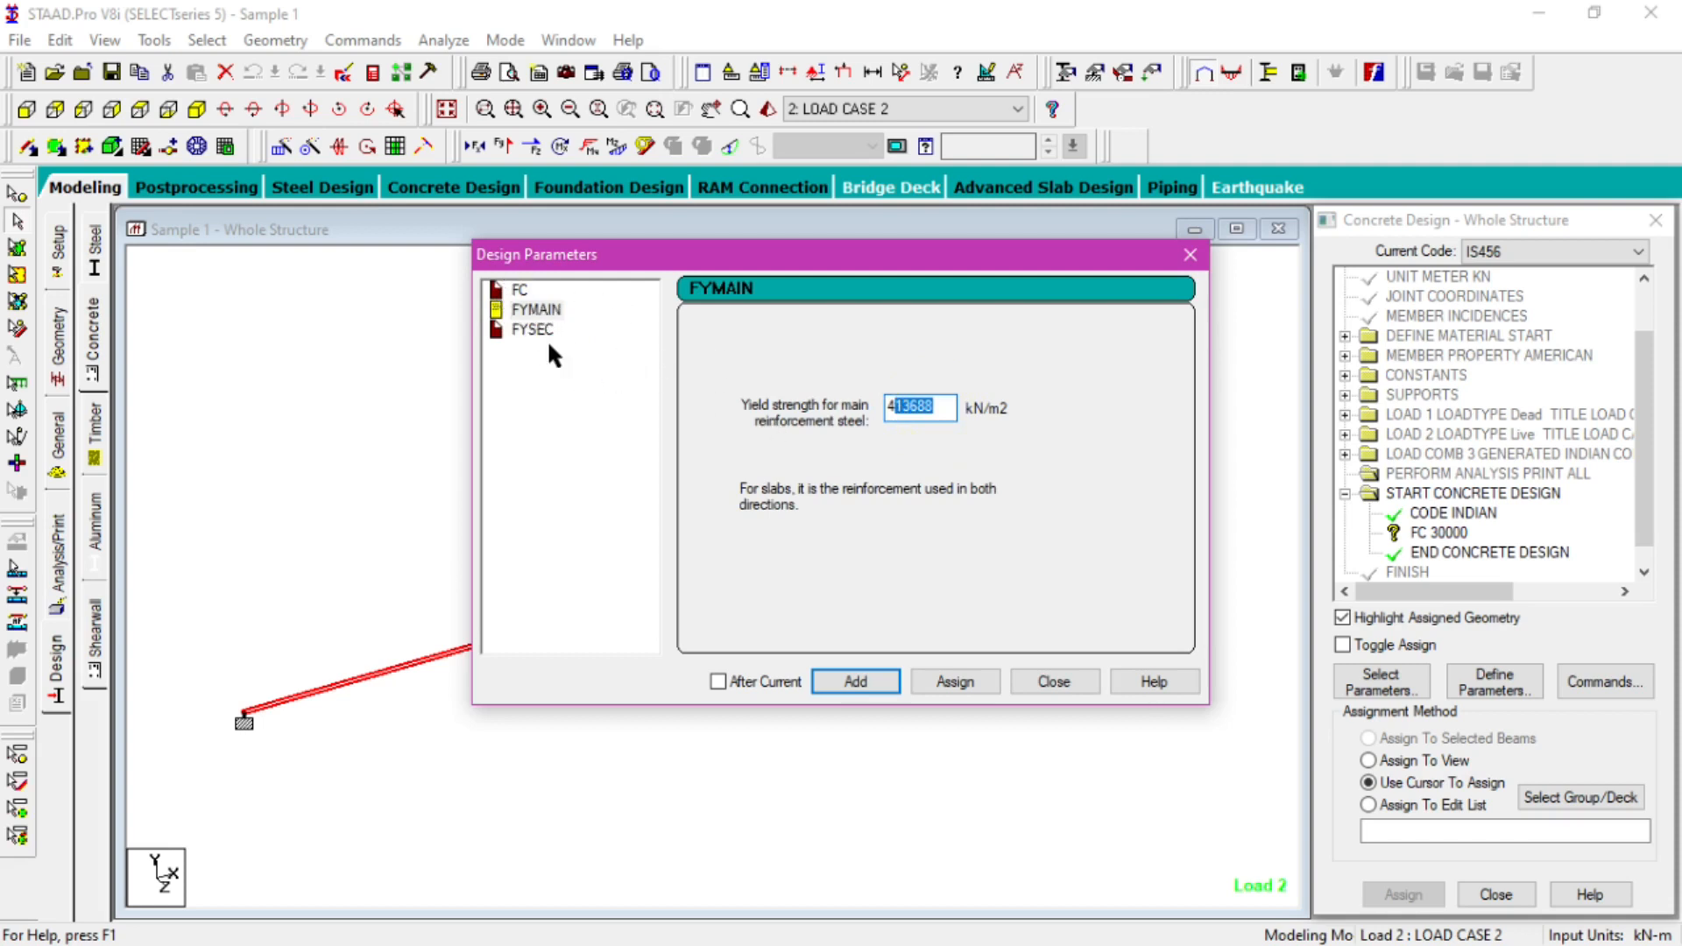
double_click(934, 406)
text(415000)
click(869, 683)
- Add the FYSEC parameter with a shear reinforcement yield strength of 415000 kN/m2 and finish defining parameters
click(530, 328)
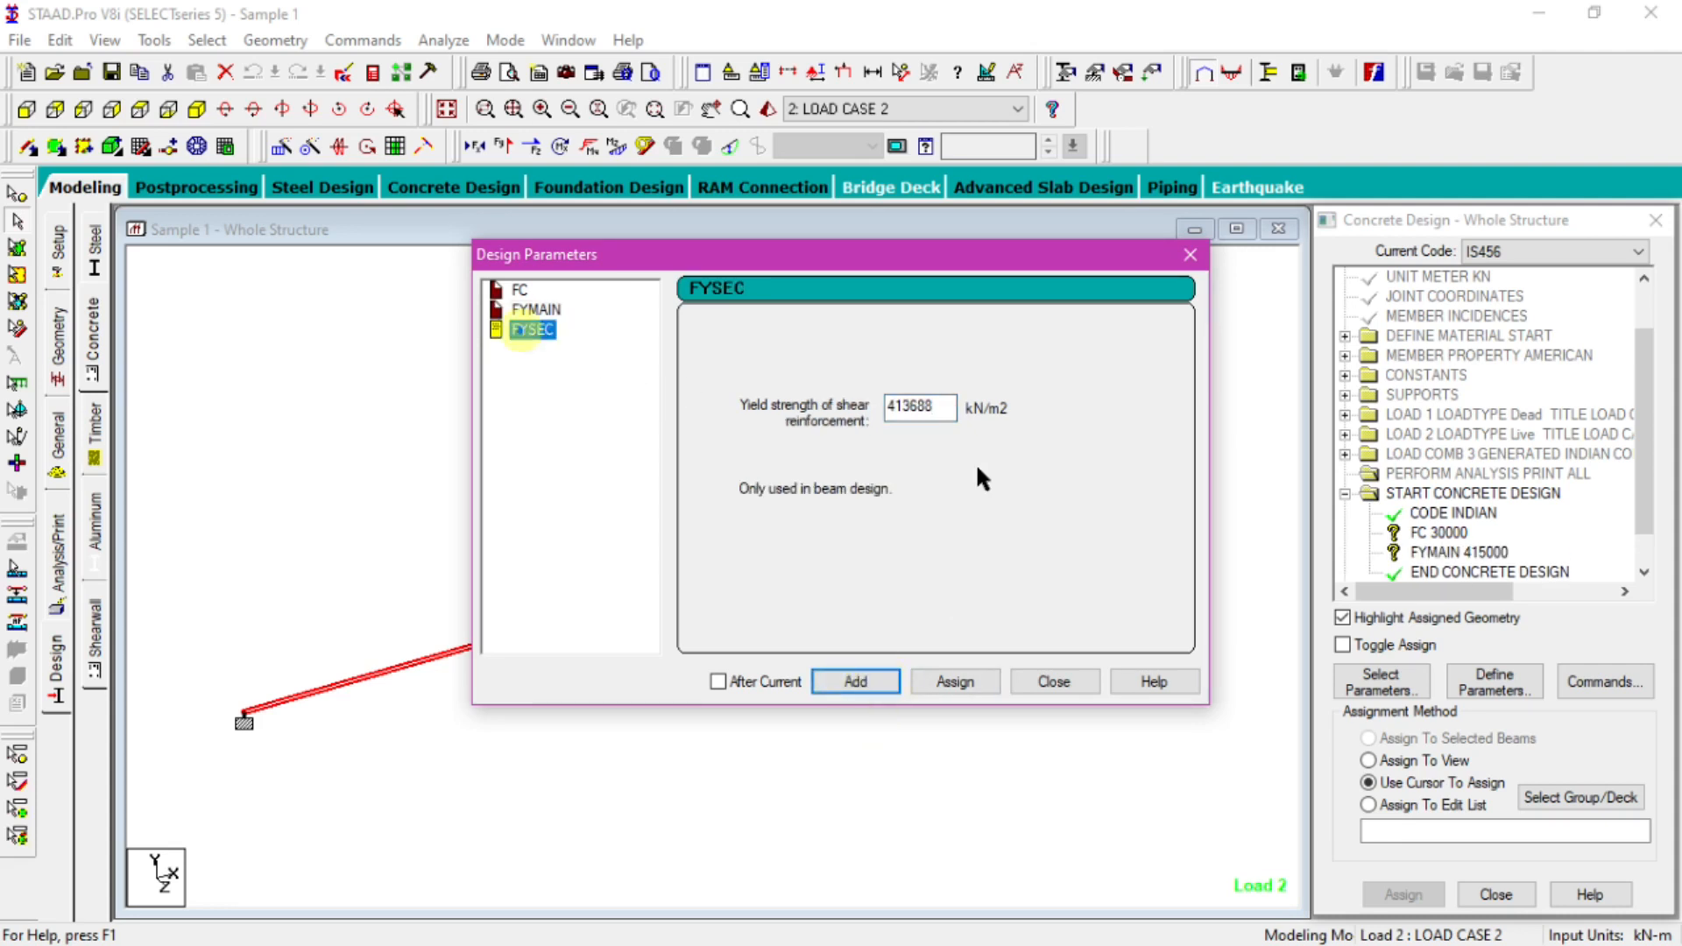
drag(955, 408, 771, 398)
text(415000)
click(859, 689)
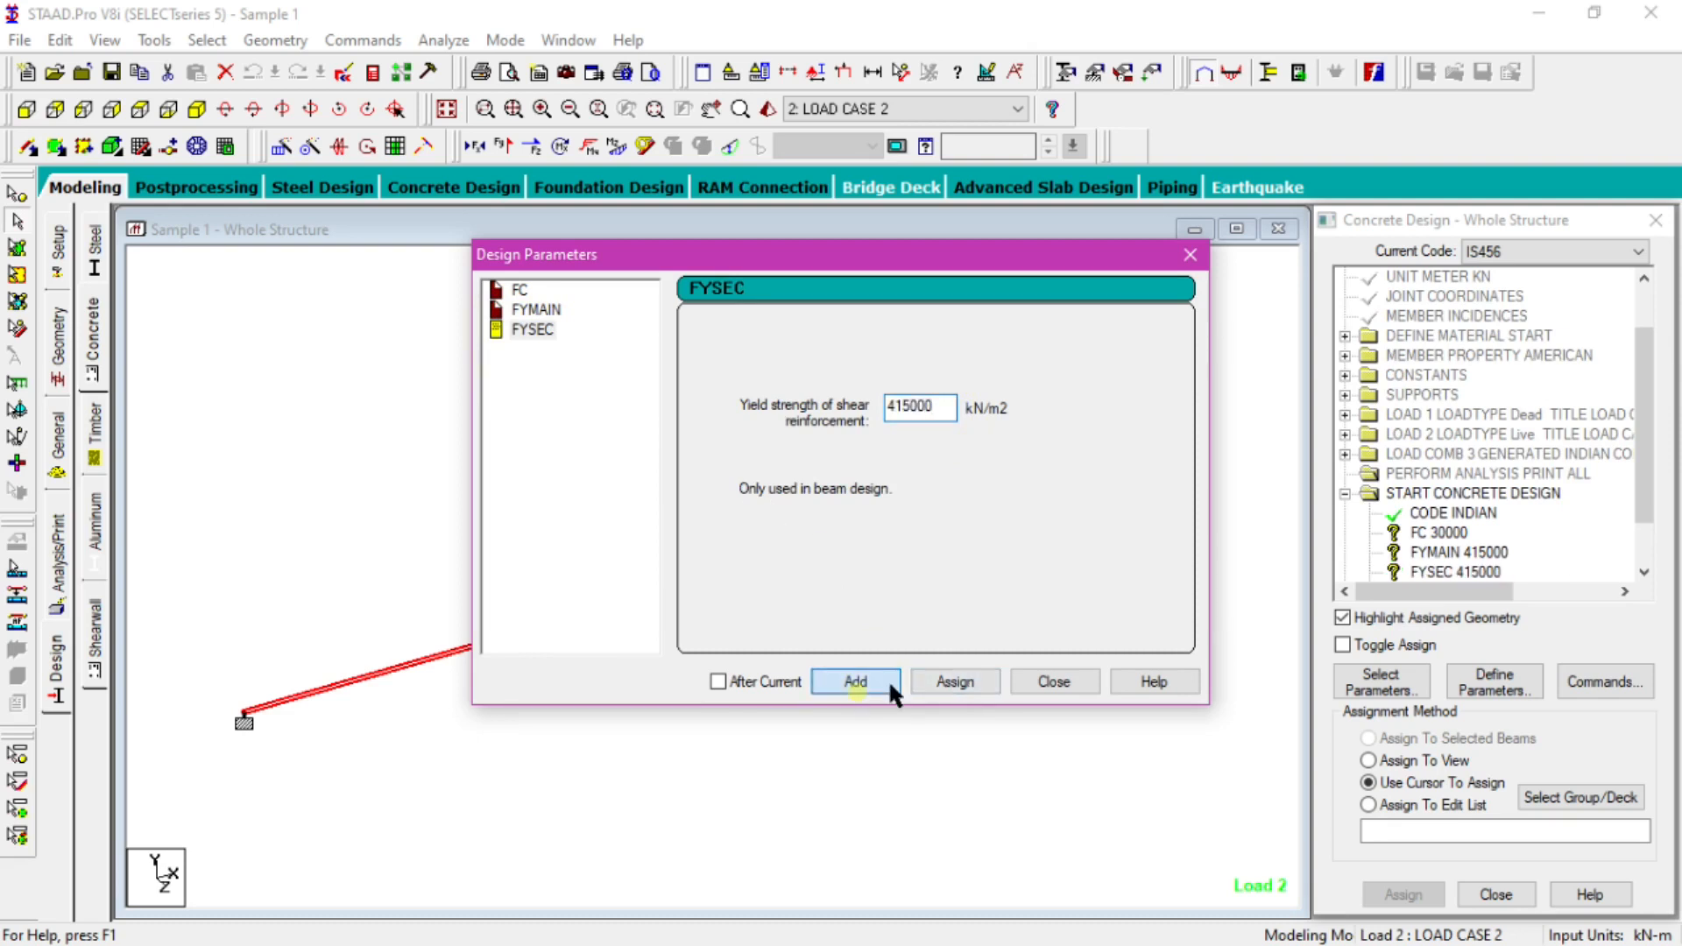
click(1059, 681)
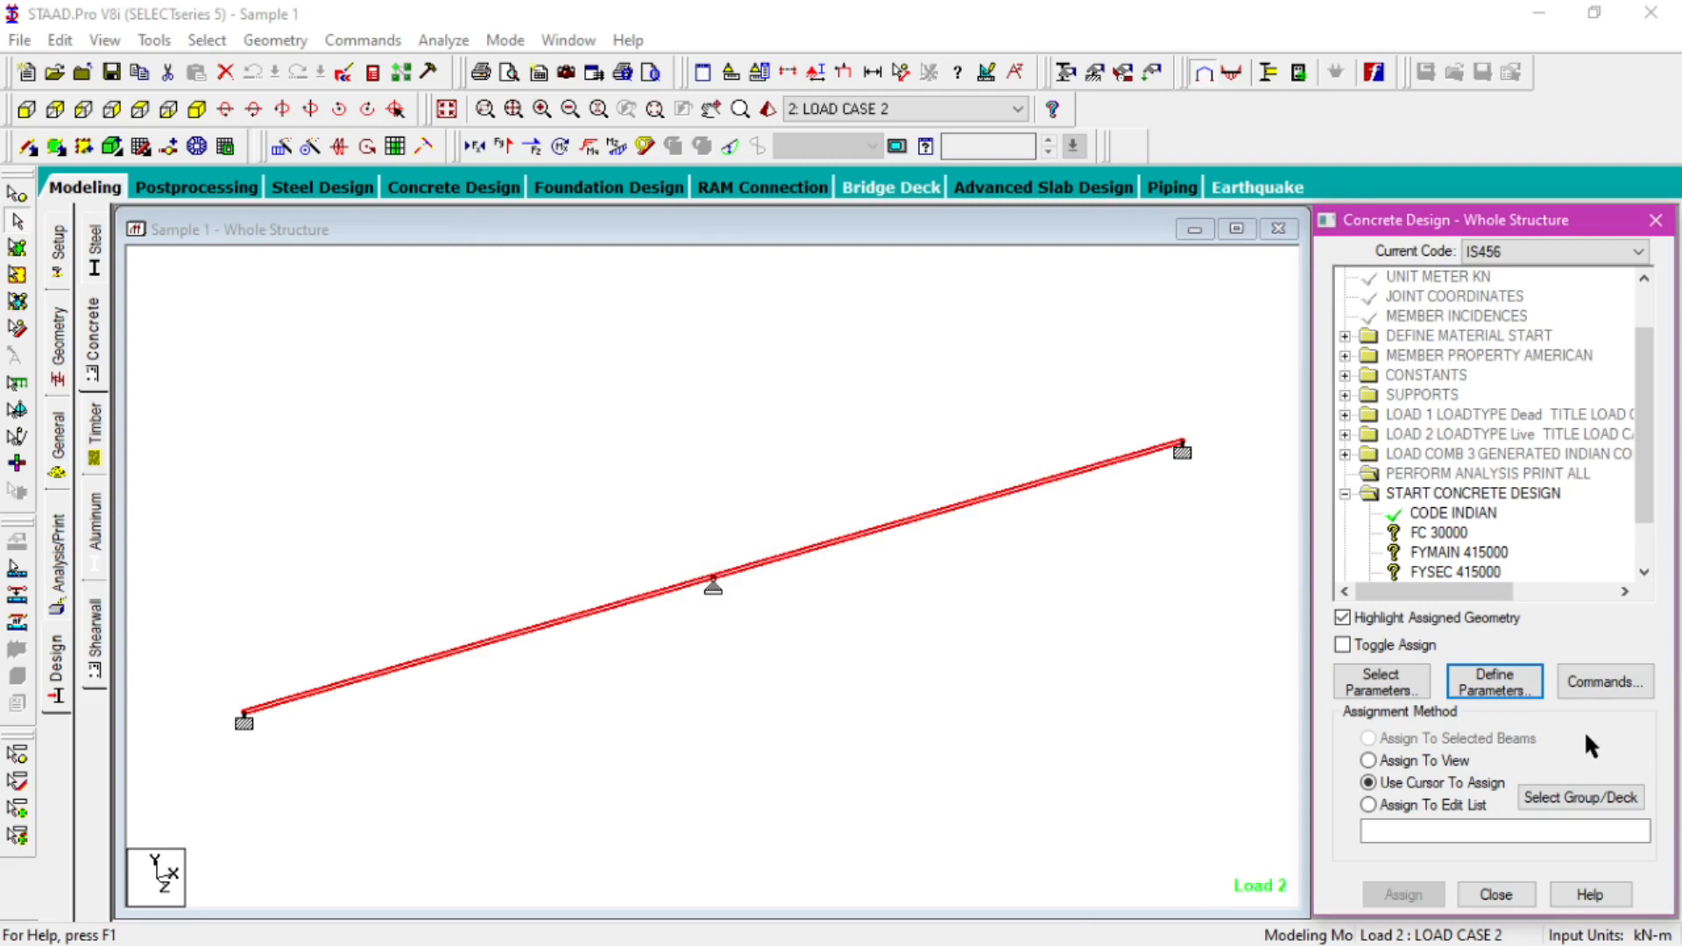
- Add the DESIGN BEAM and TAKE OFF commands to the concrete design
click(1597, 681)
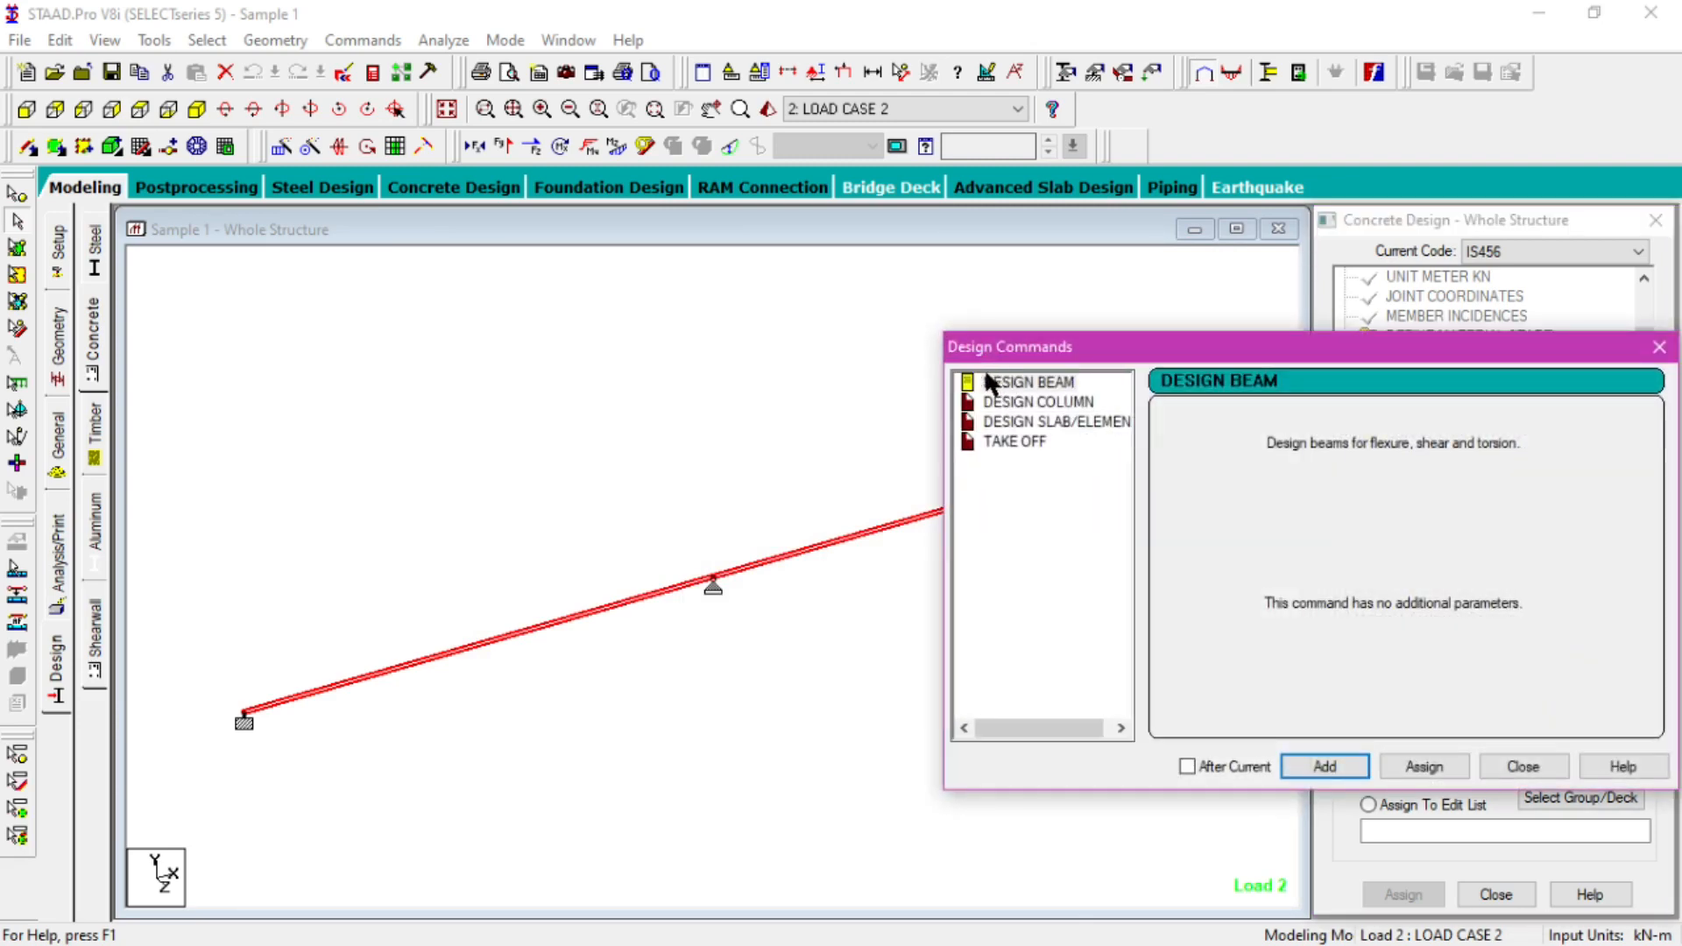
click(1341, 761)
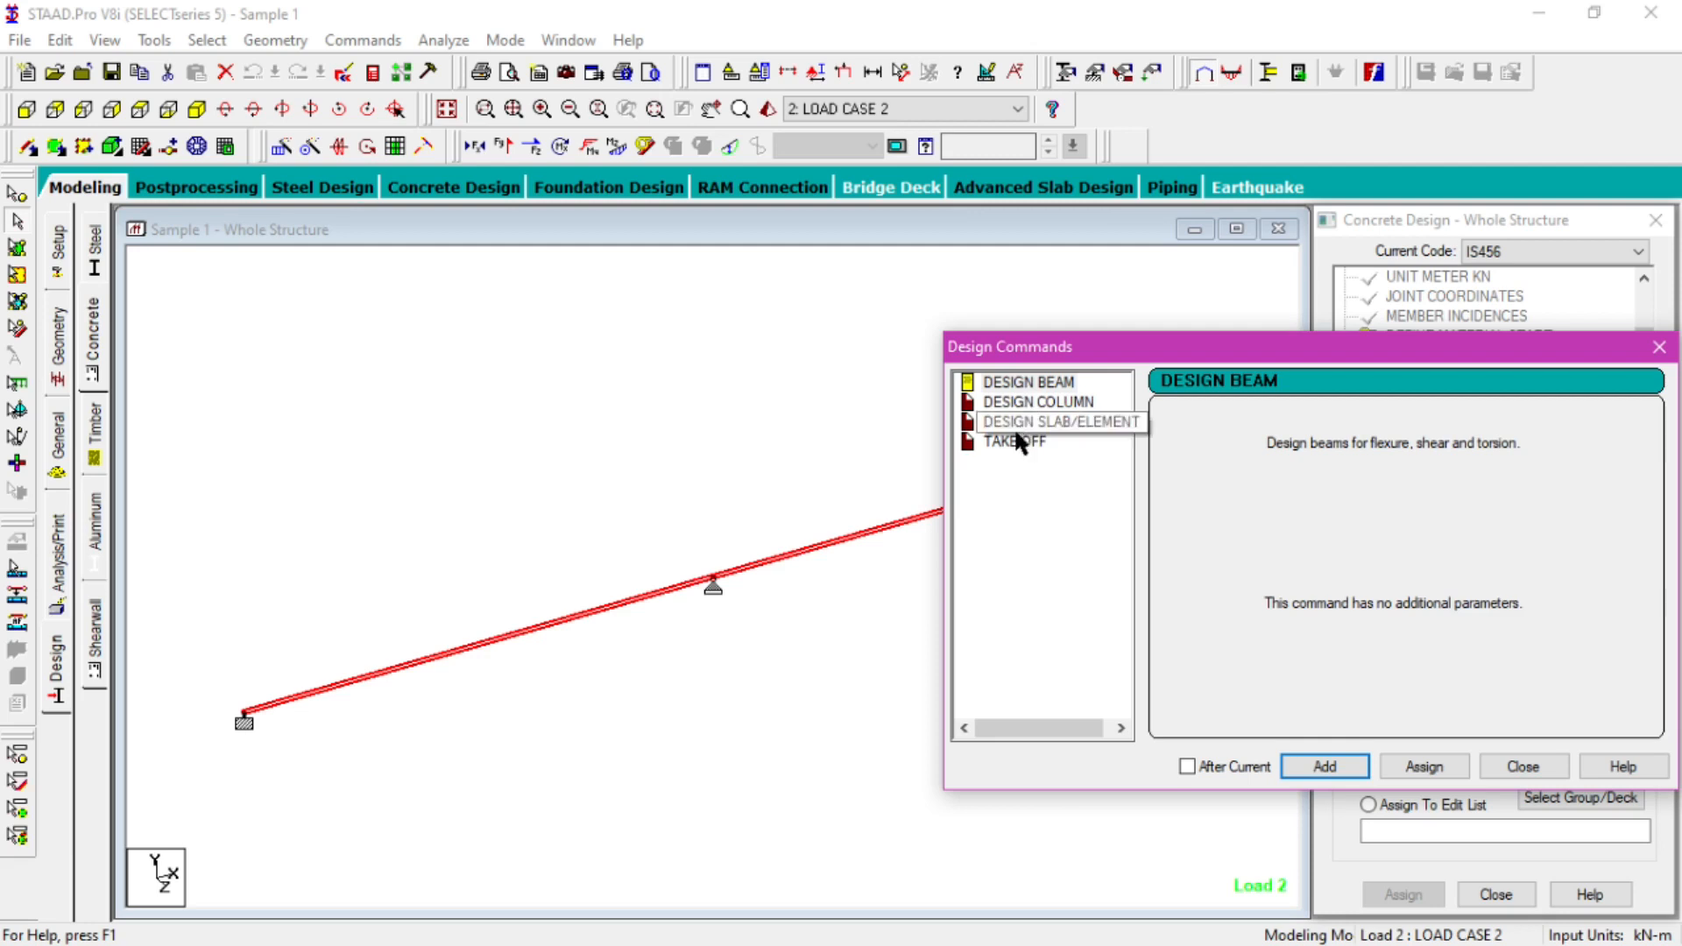
click(1316, 760)
click(1017, 442)
click(1328, 764)
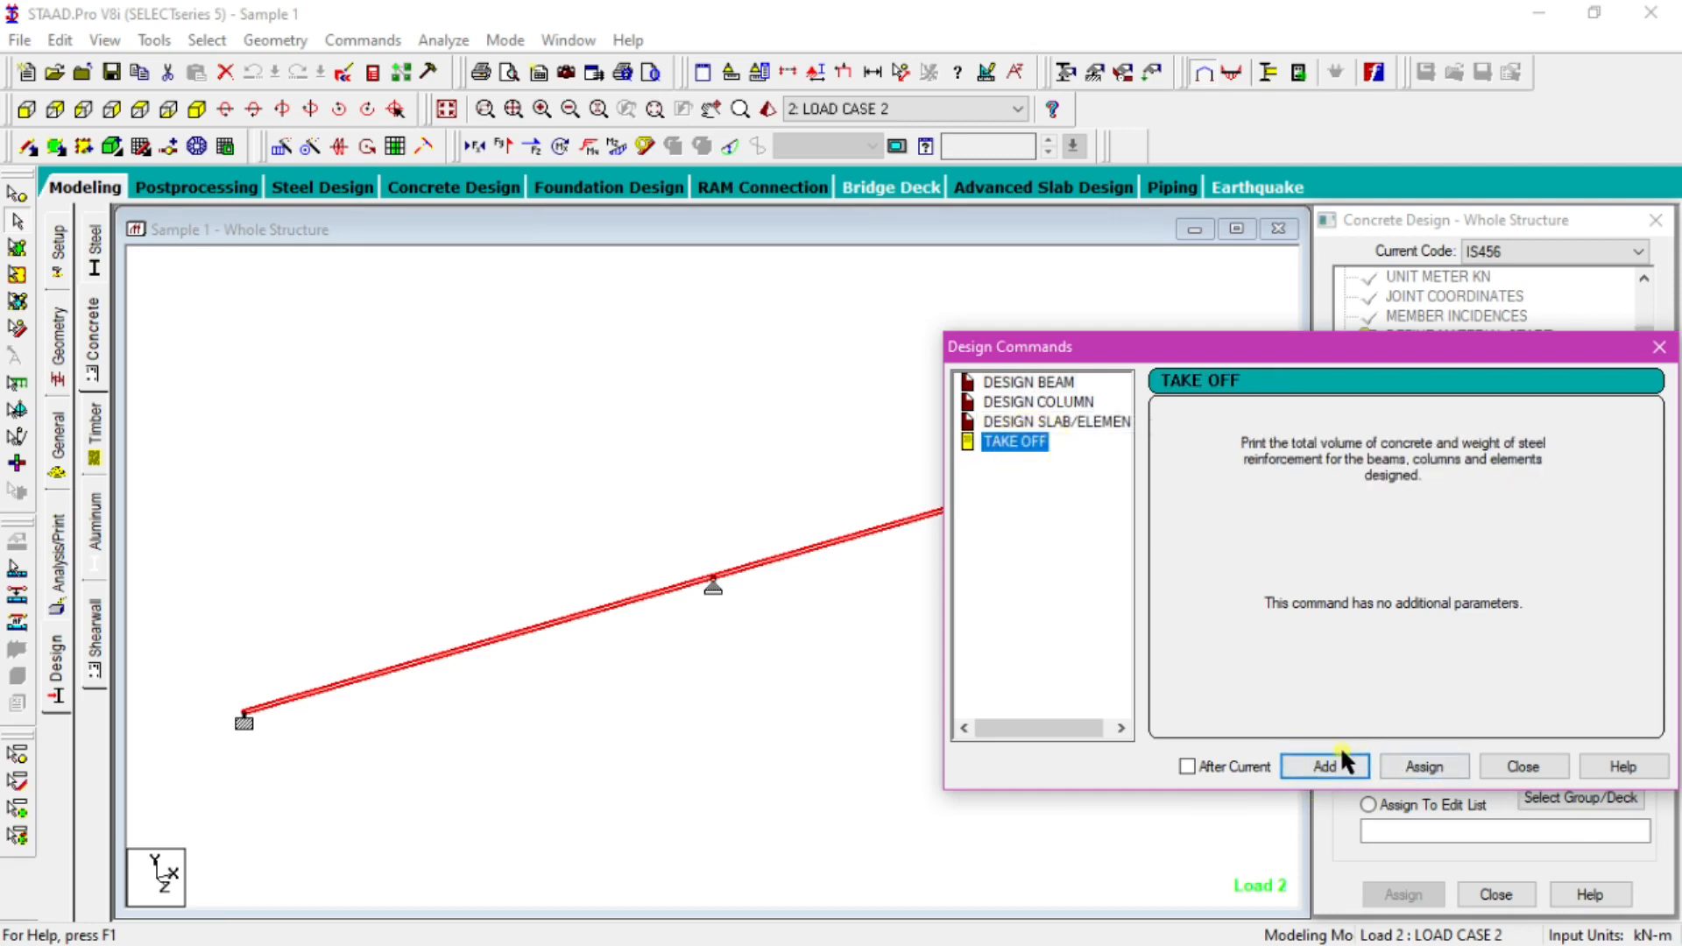
click(1534, 767)
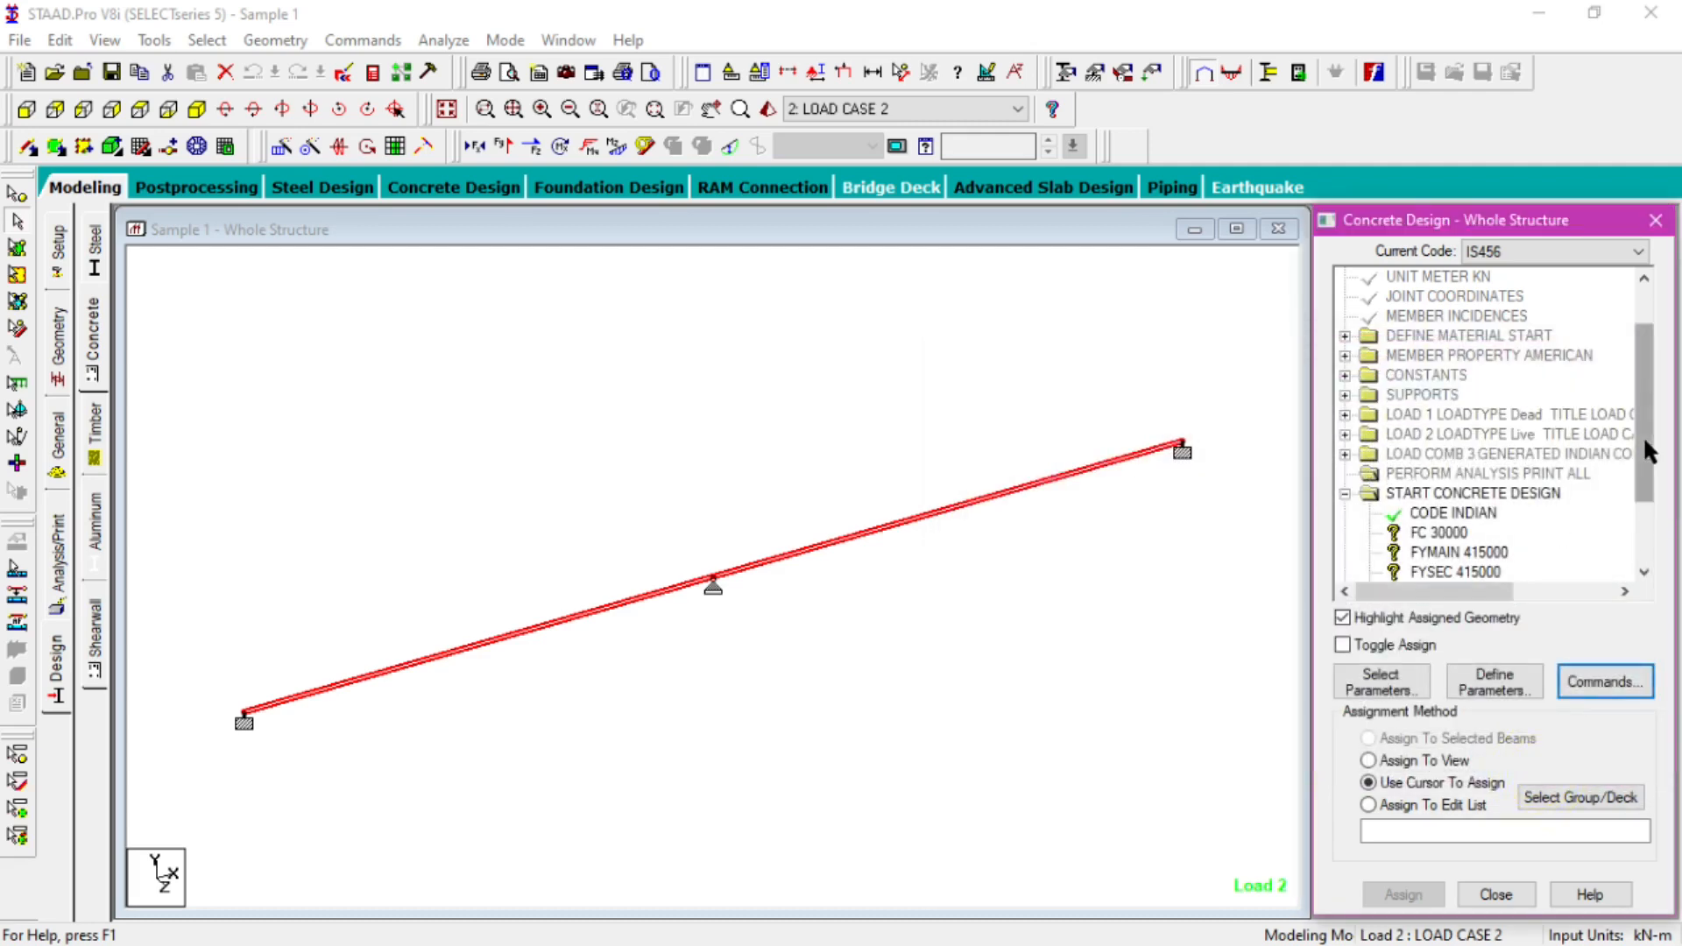
- Assign the FC 30000 parameter to all members using the Assign To View method
scroll(1643, 435, down, 2)
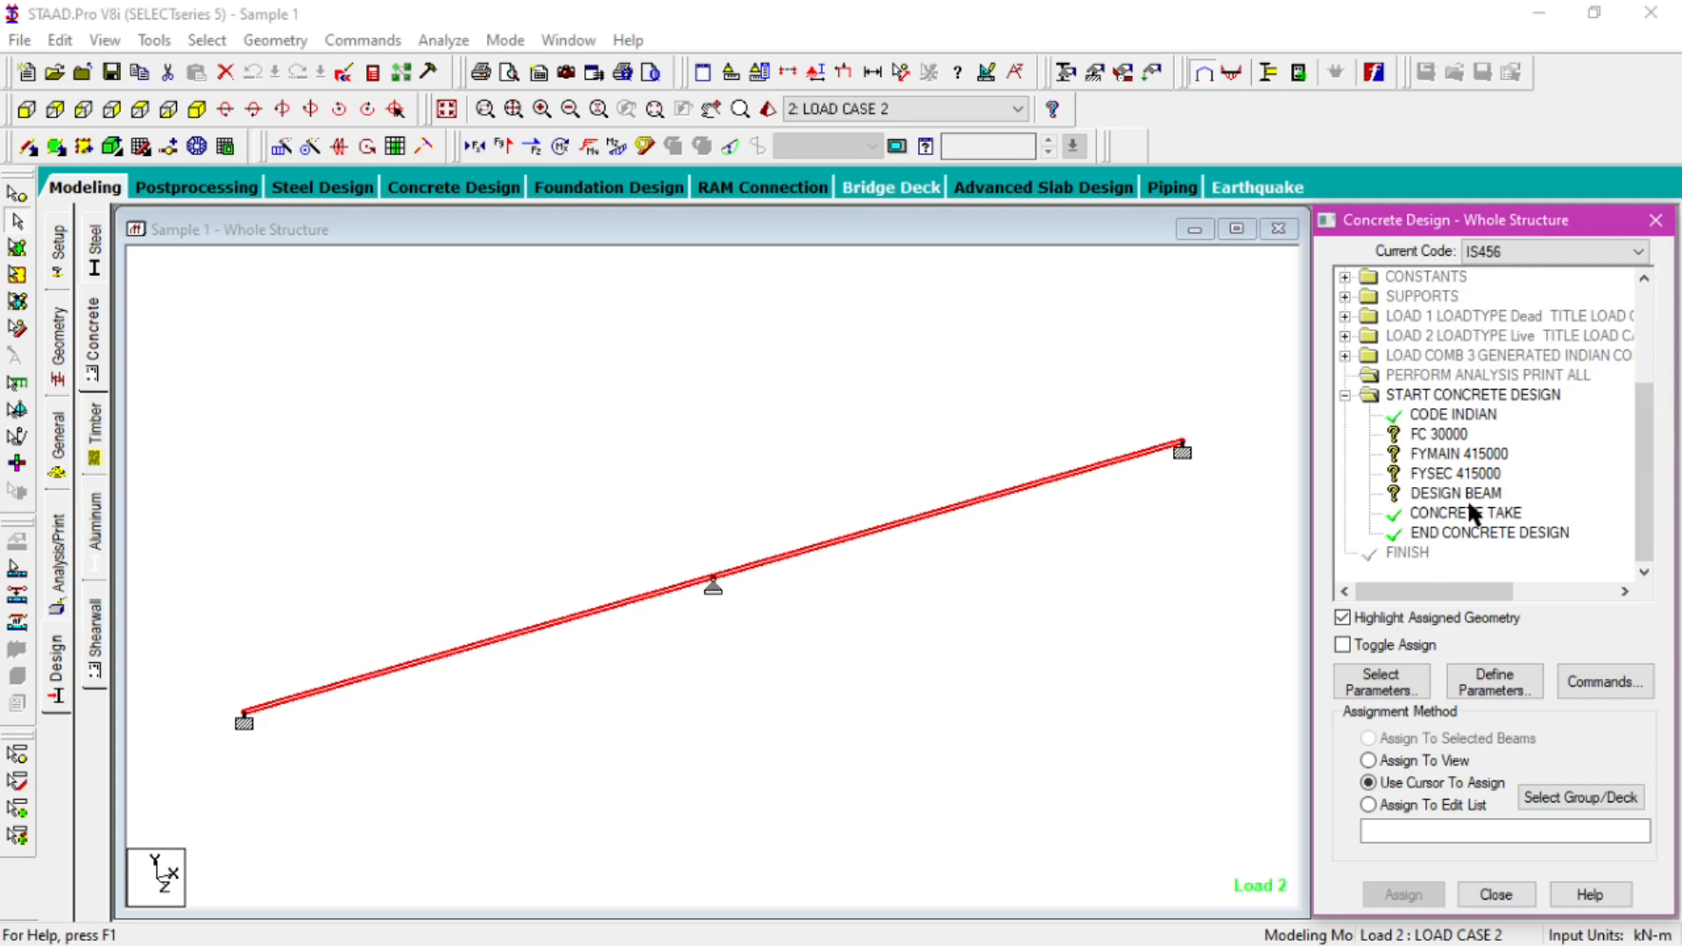
click(1421, 431)
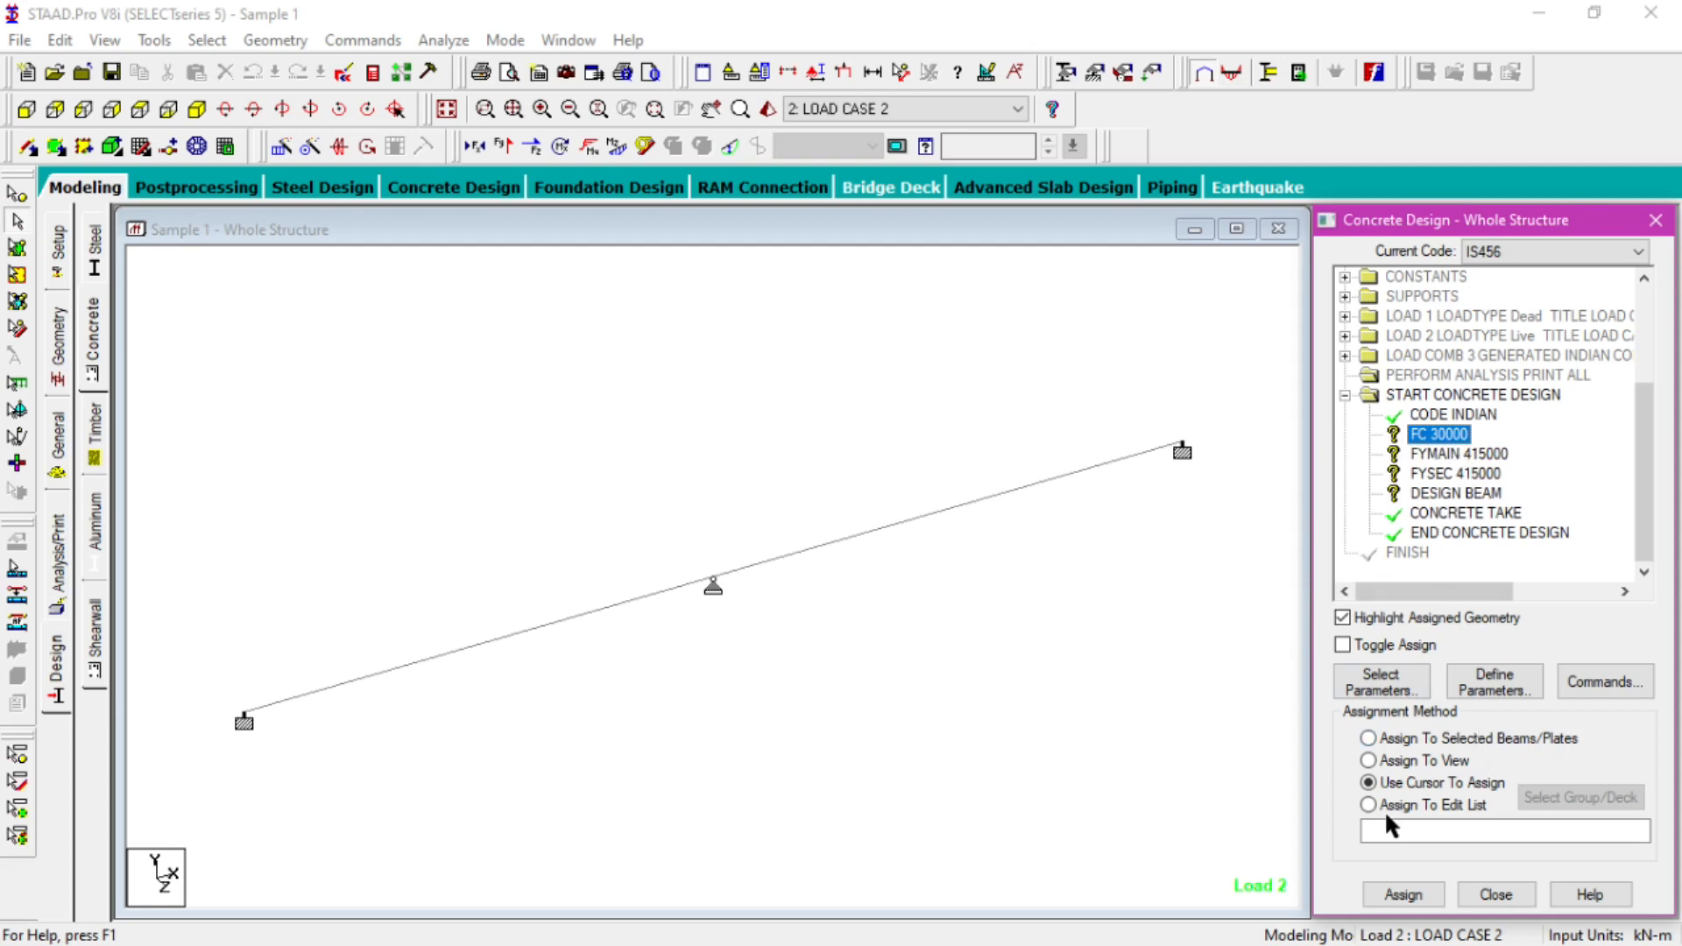
click(1390, 761)
click(1402, 894)
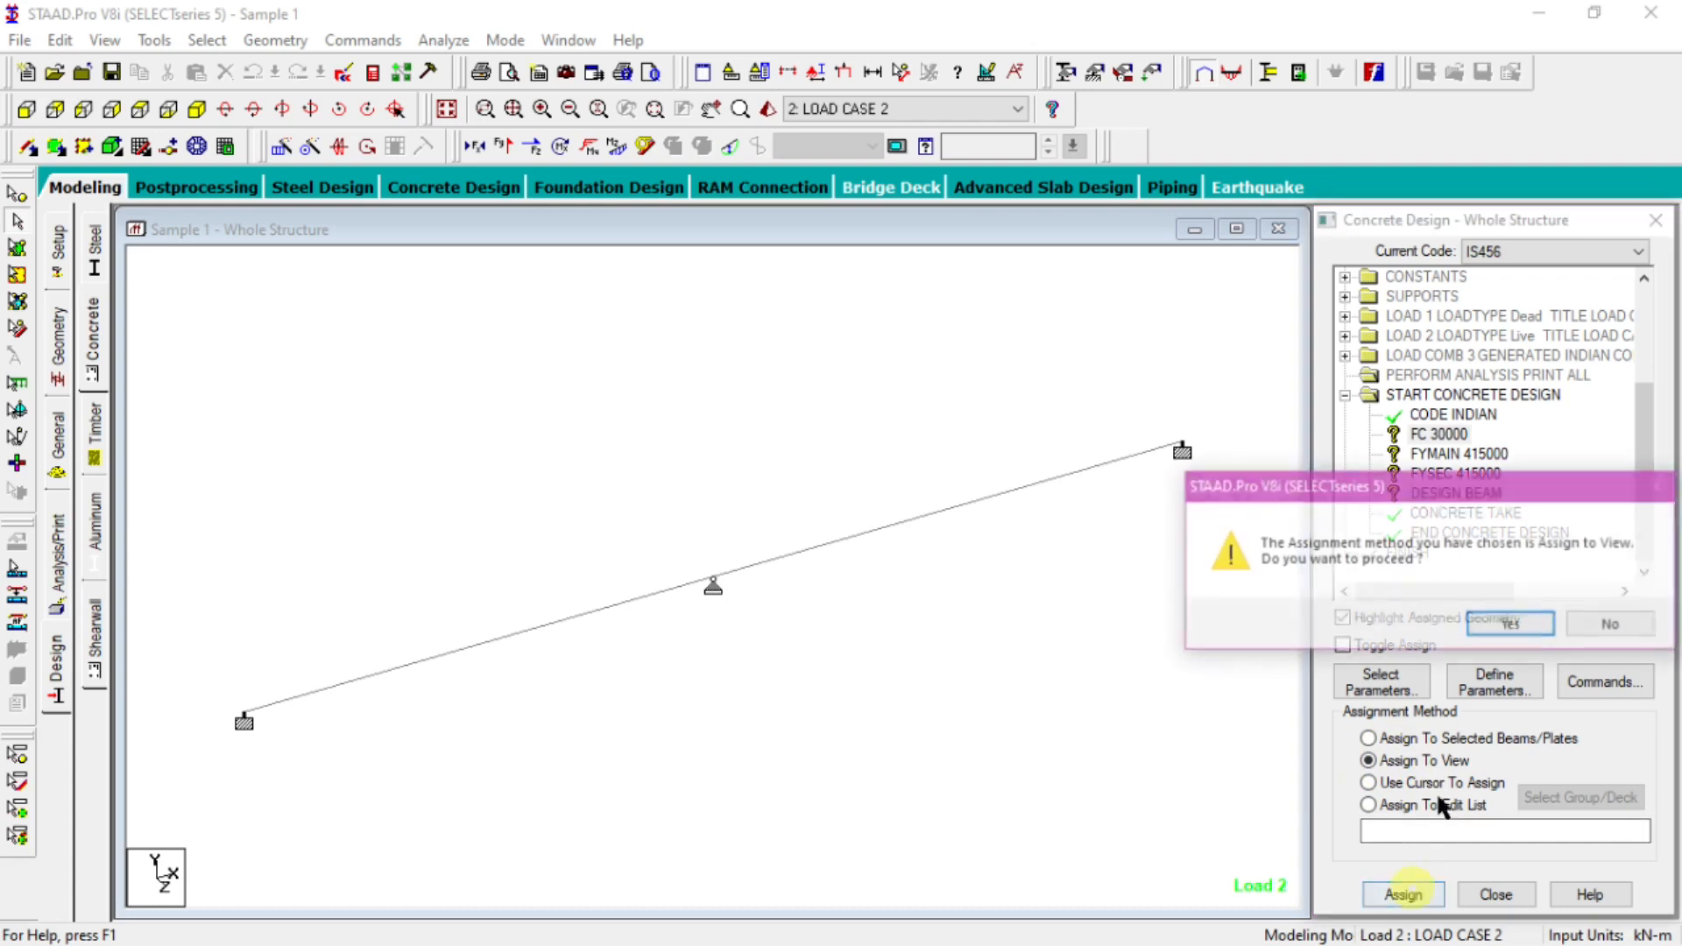
click(1504, 624)
- Assign the FYMAIN 415000 parameter to all members using the Assign To View method
click(1442, 454)
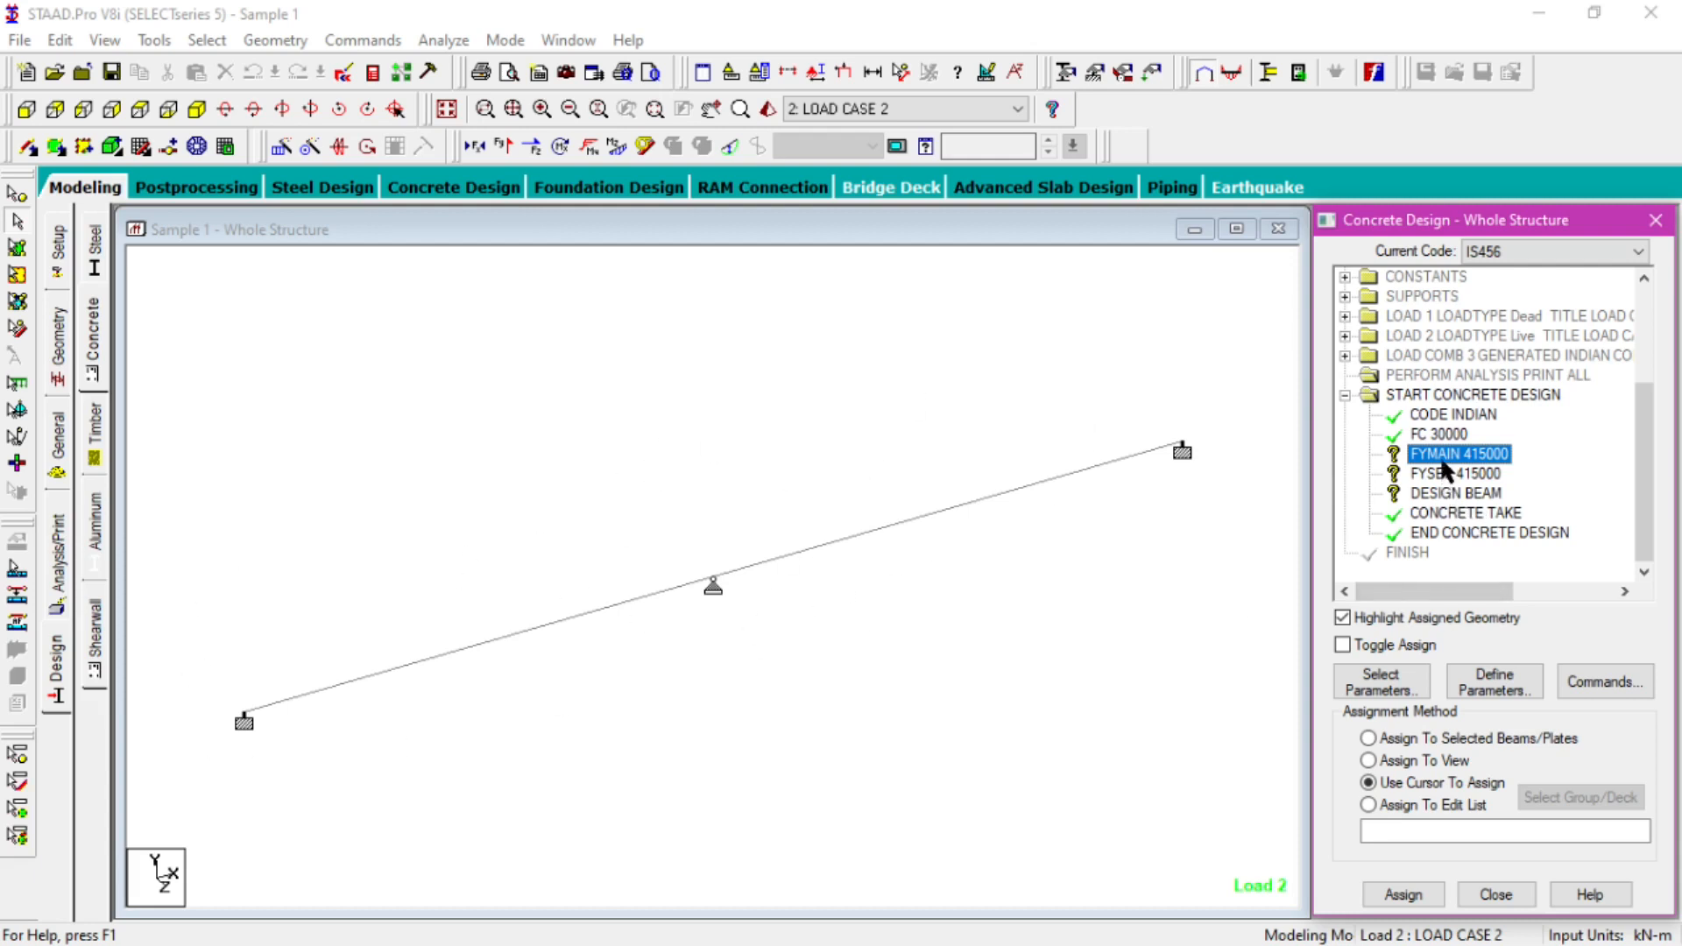
click(1370, 760)
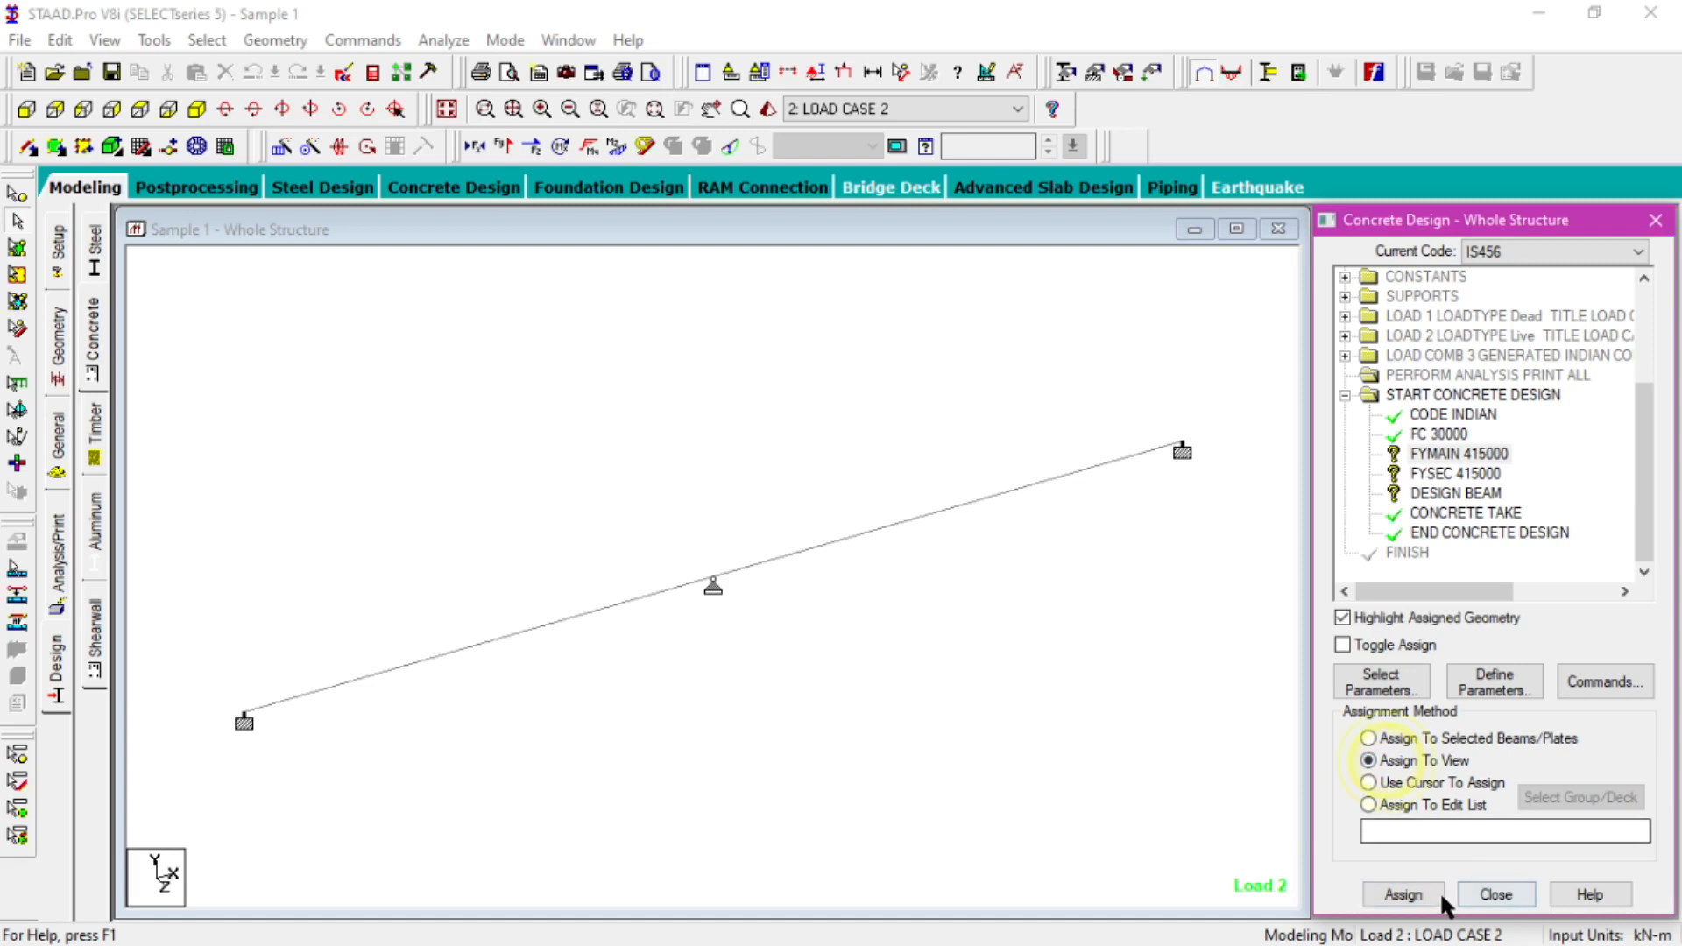
click(1440, 894)
click(1501, 622)
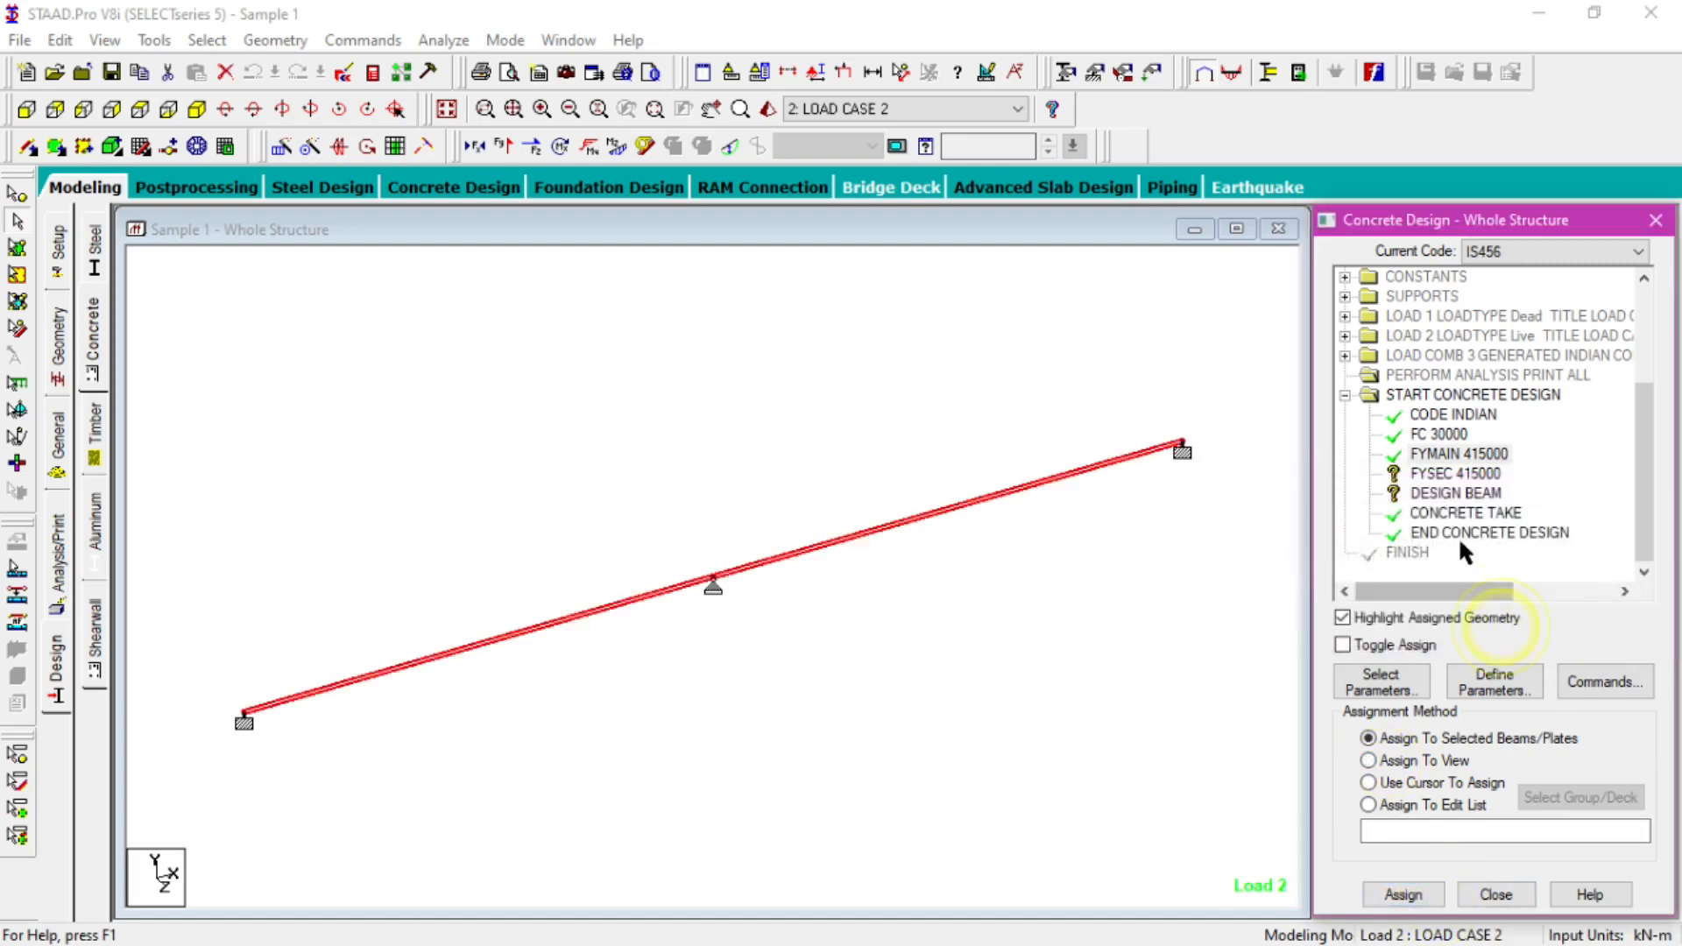
- Assign the FYSEC 415000 parameter to all members using the Assign To View method
click(1444, 474)
click(1370, 760)
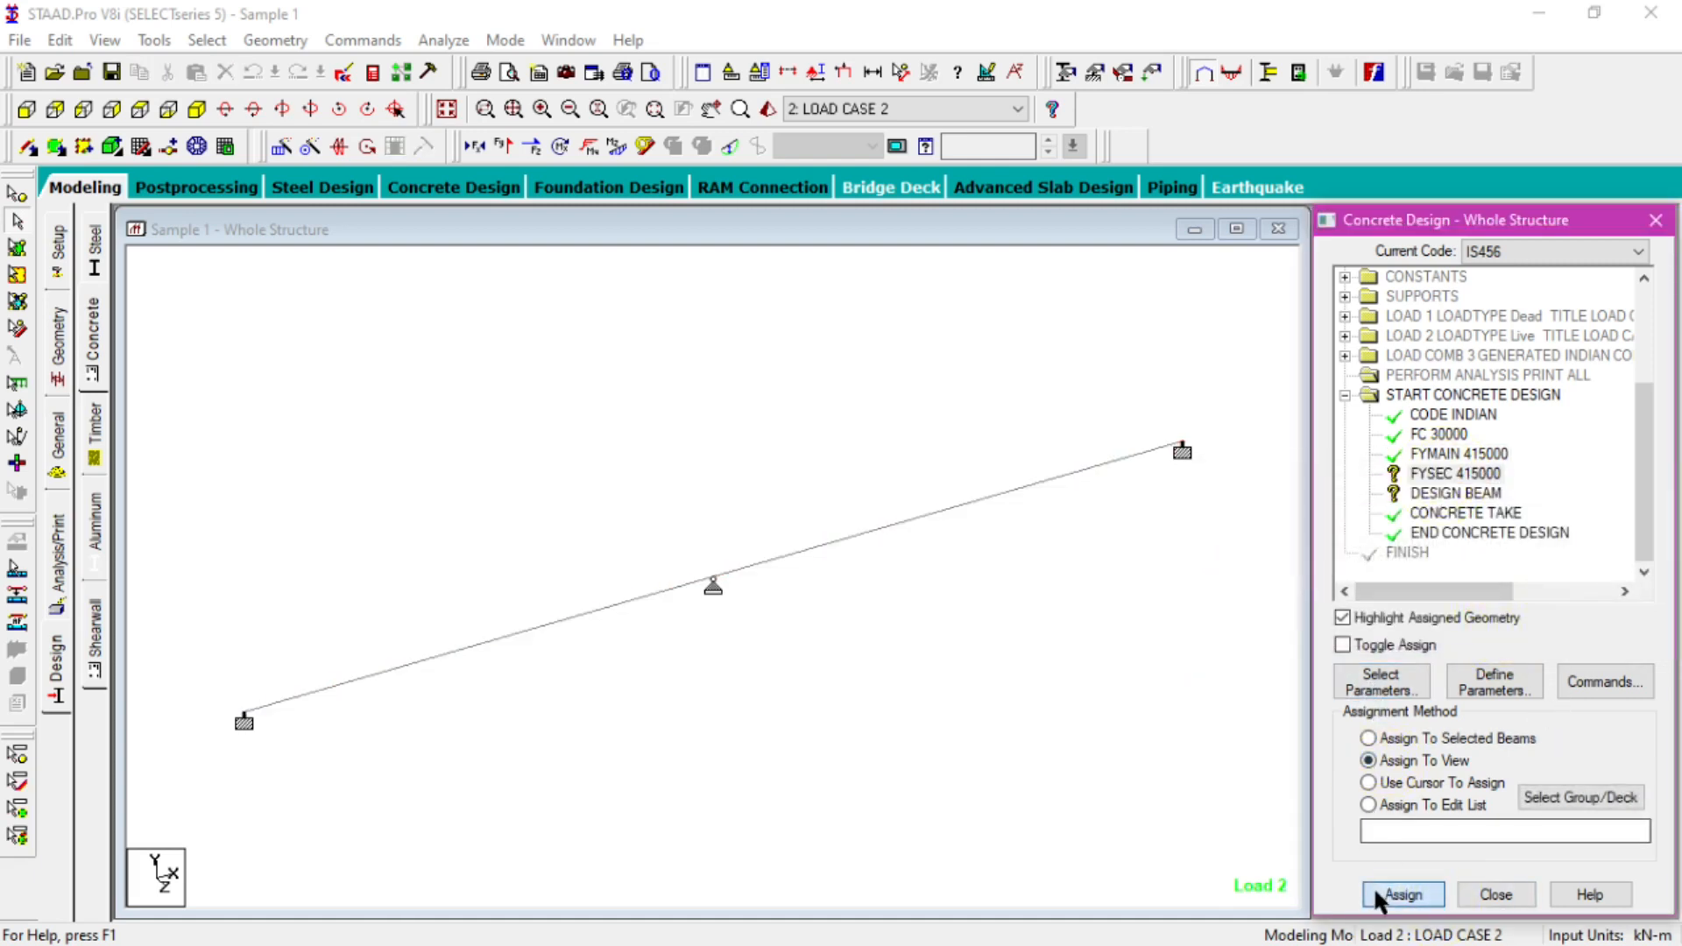
click(1377, 894)
click(1501, 623)
- Assign the DESIGN BEAM command to all members with the Assign To View method and clear the member selection
click(1442, 493)
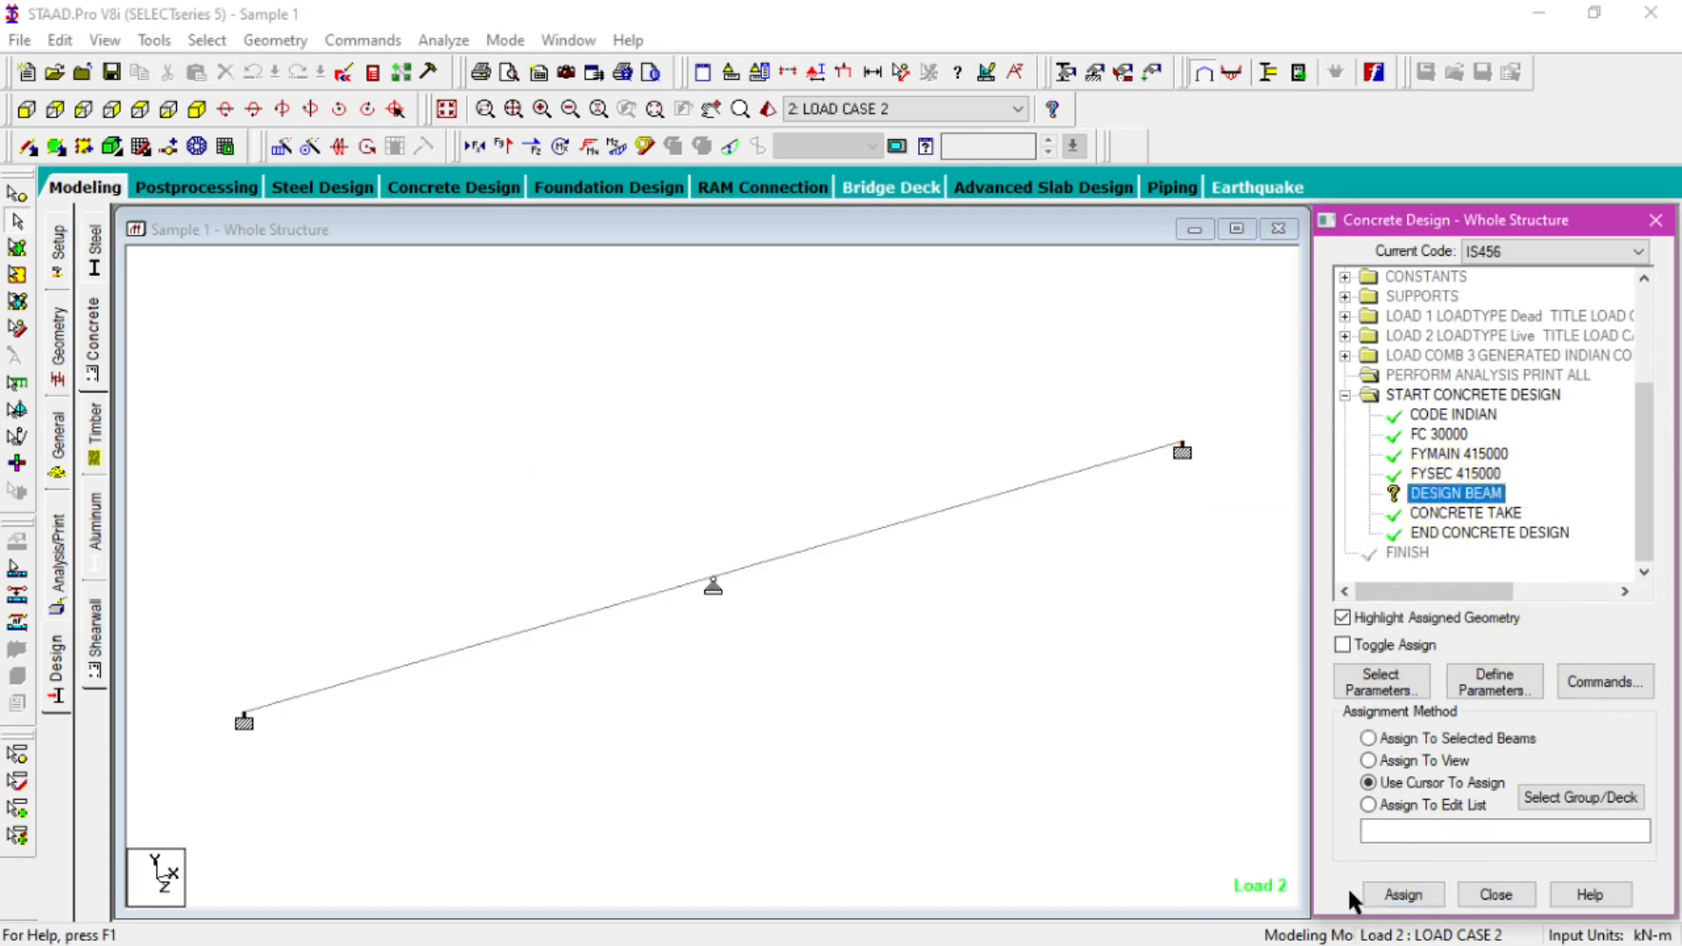
click(1369, 760)
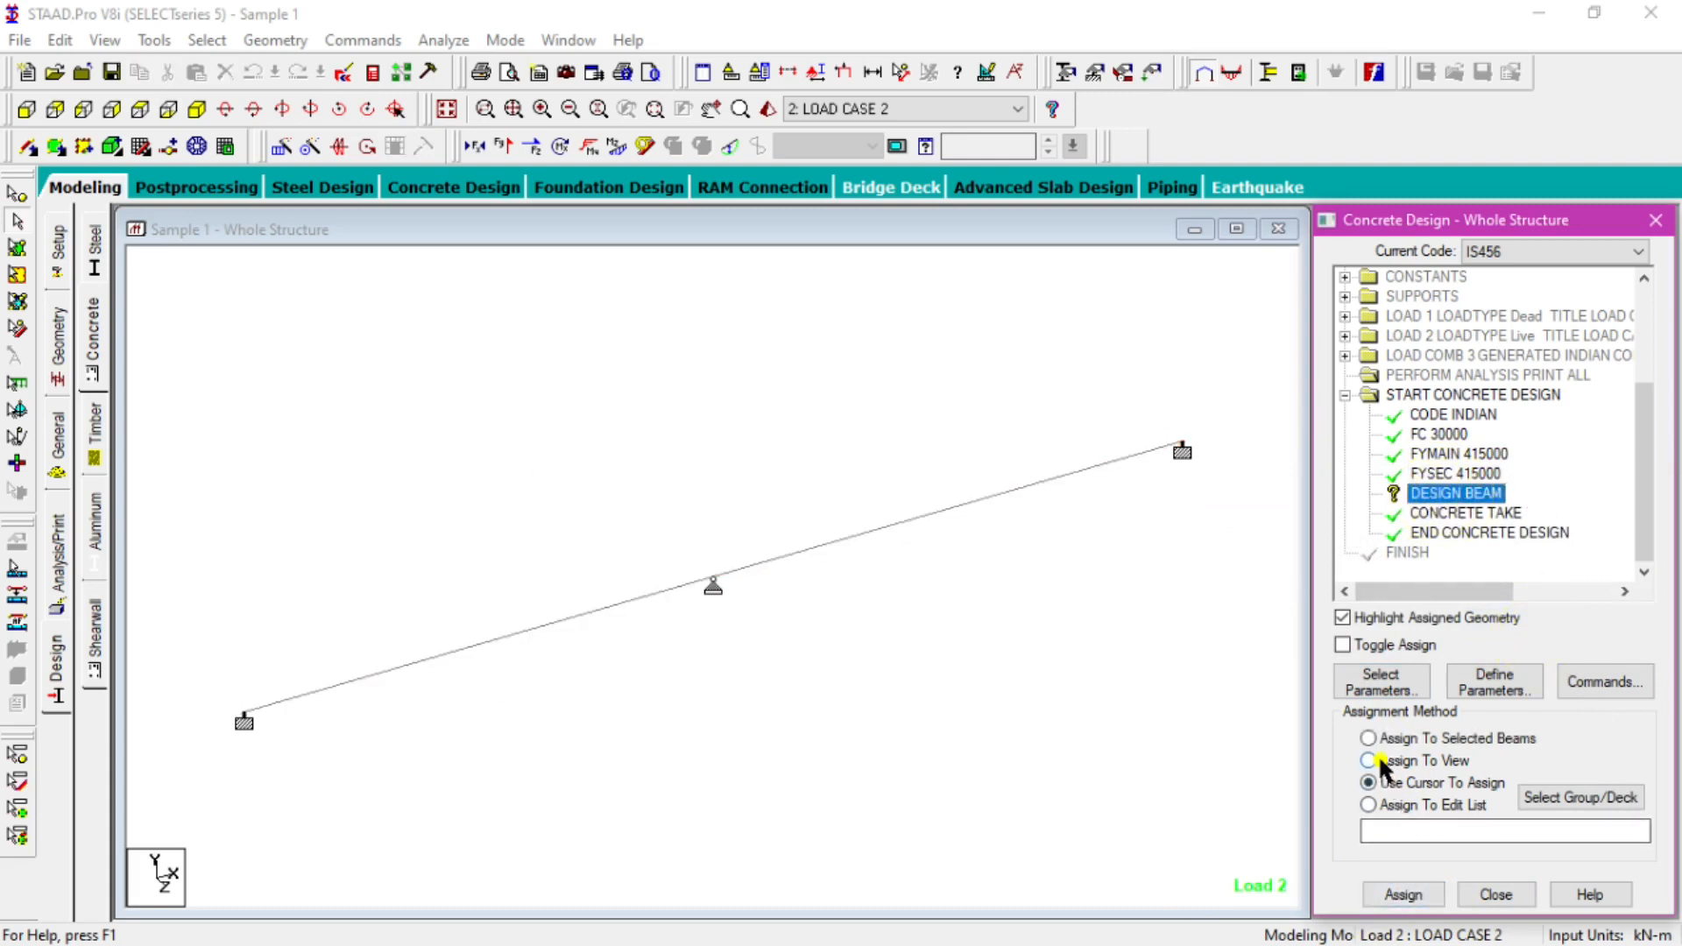
click(1406, 901)
click(1500, 624)
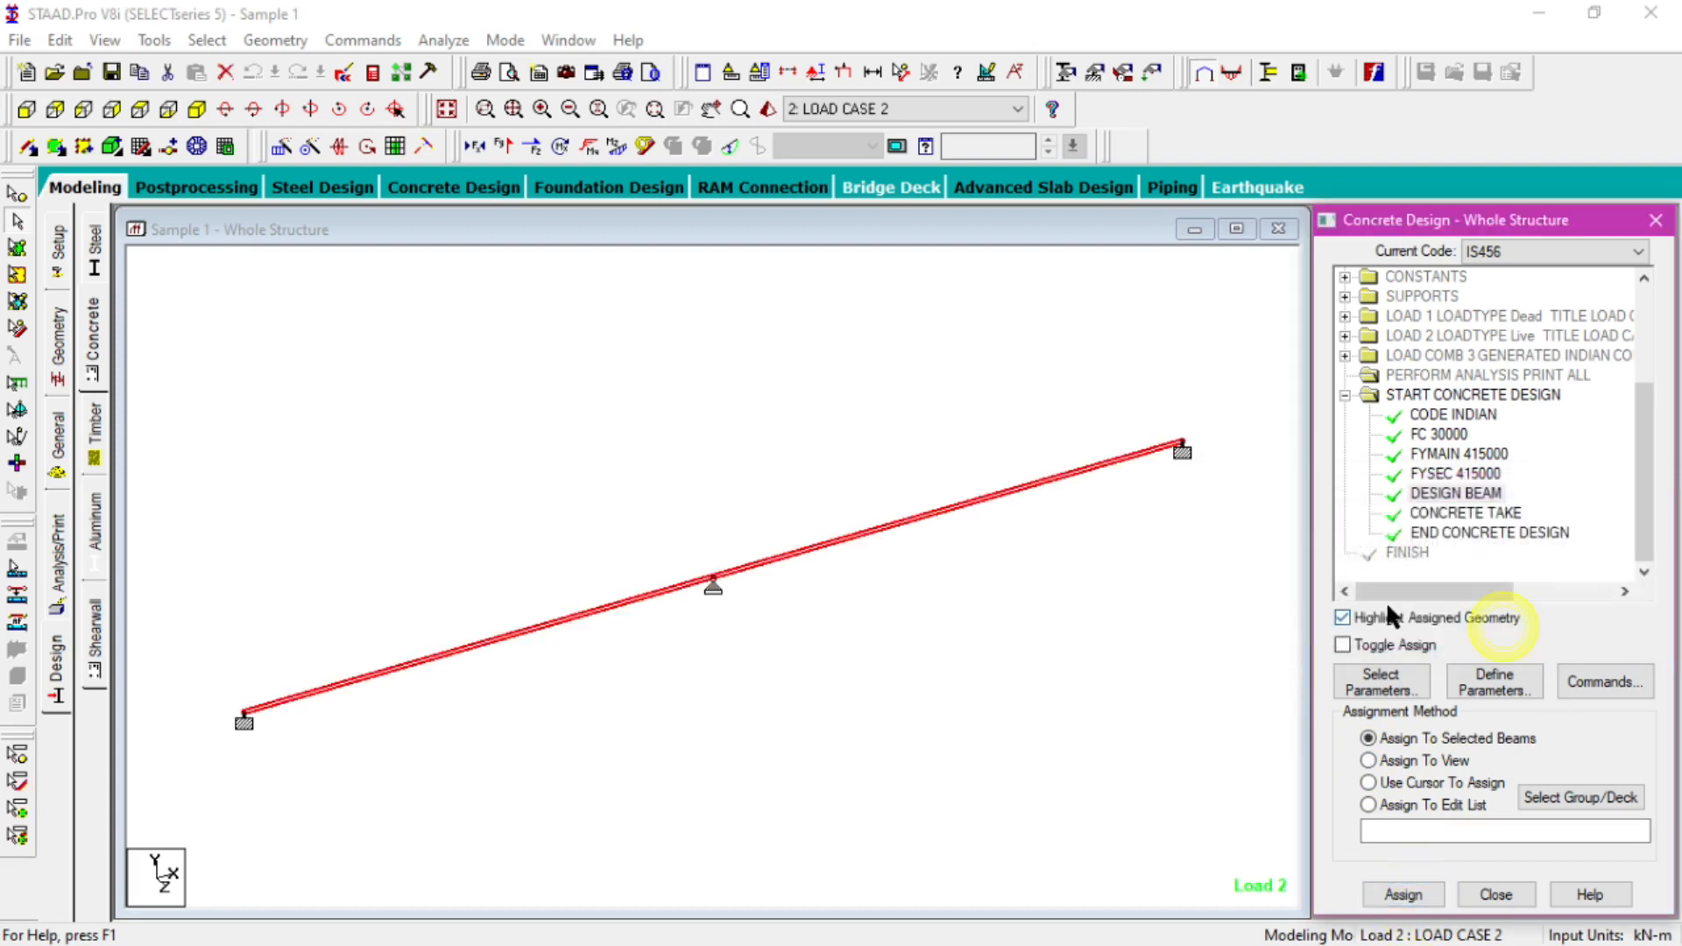
click(1013, 568)
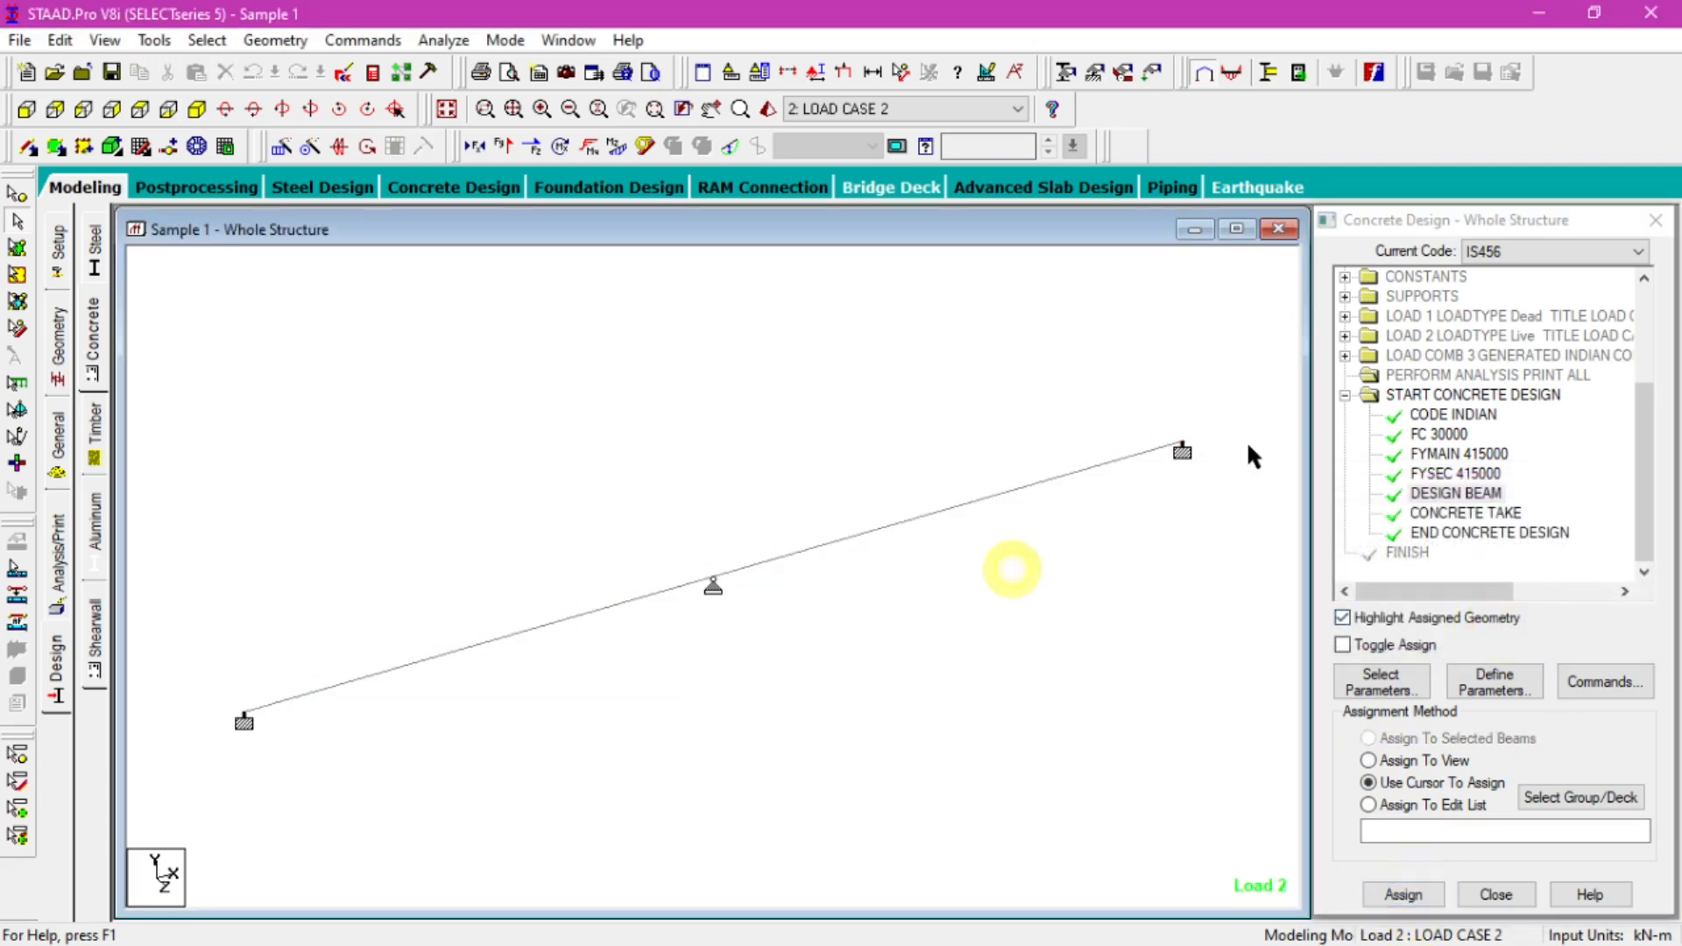
click(1647, 534)
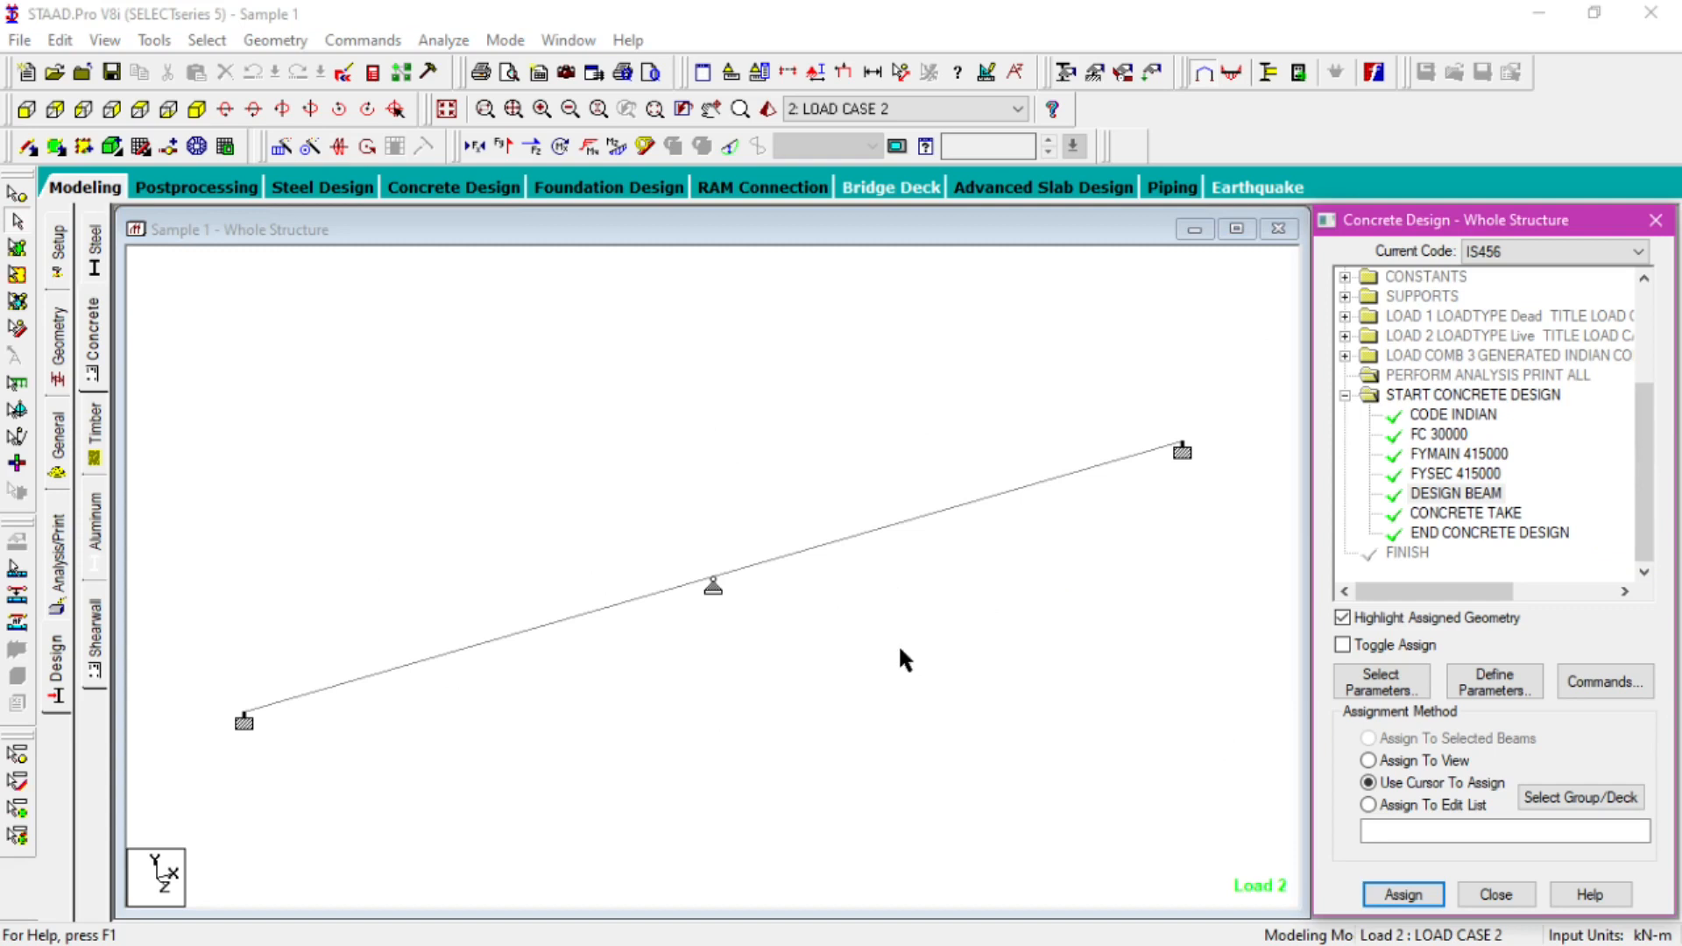
click(699, 520)
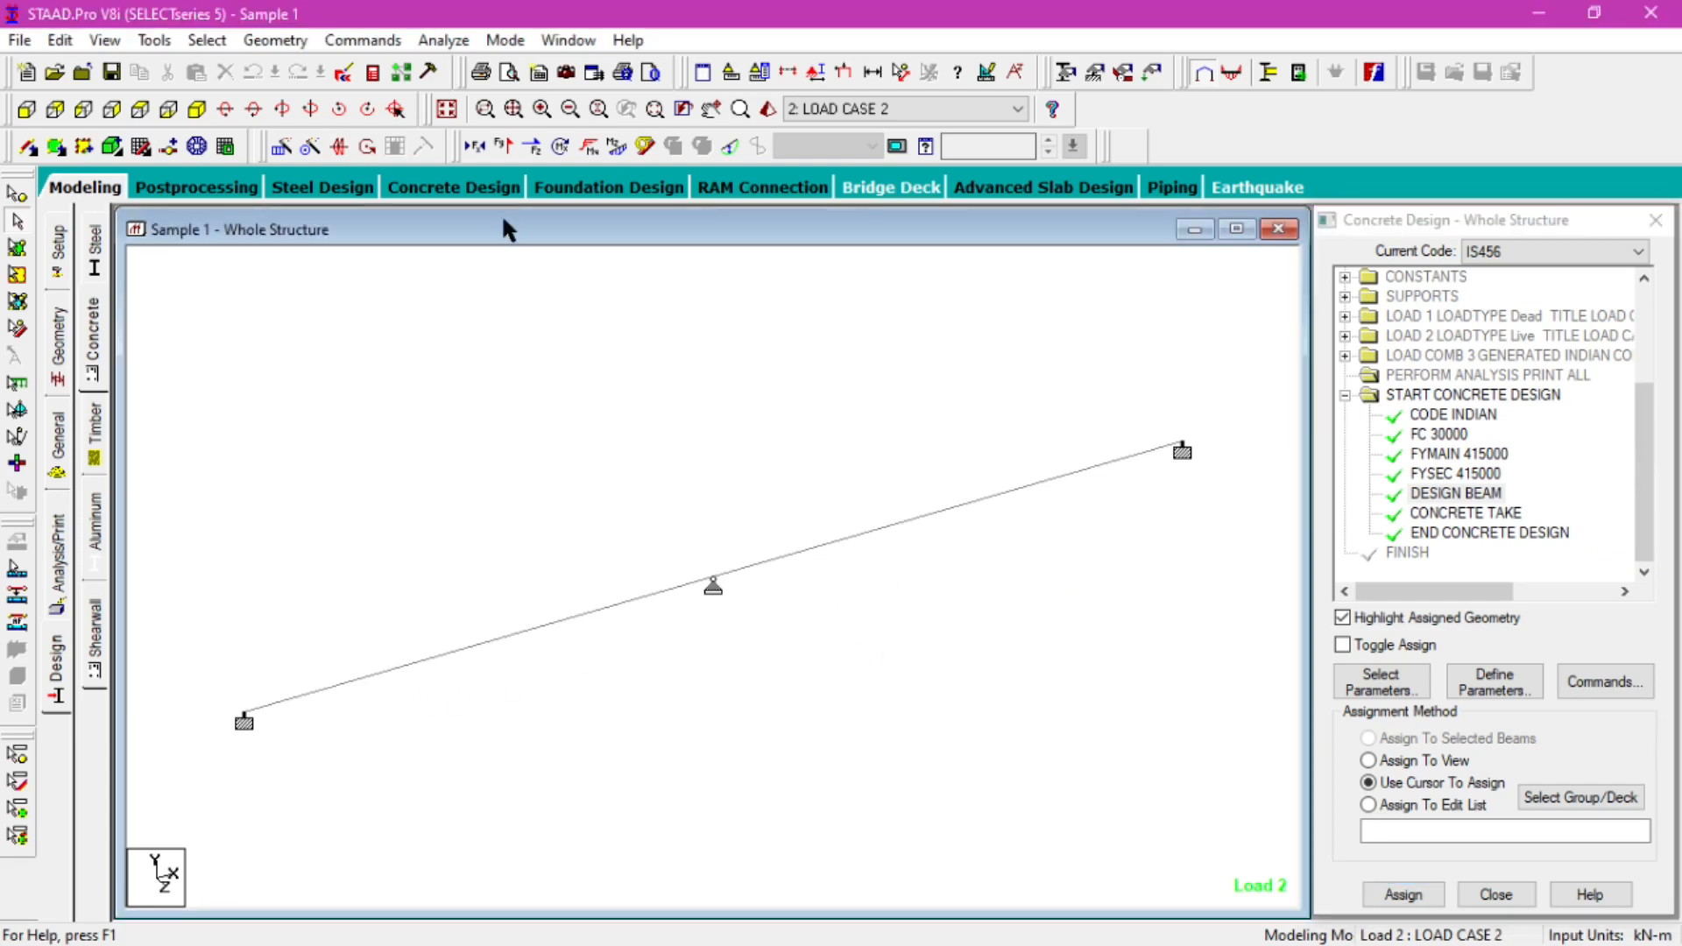
- Save the modified structure, run the analysis and concrete design, and stay in modeling mode when it finishes
click(445, 40)
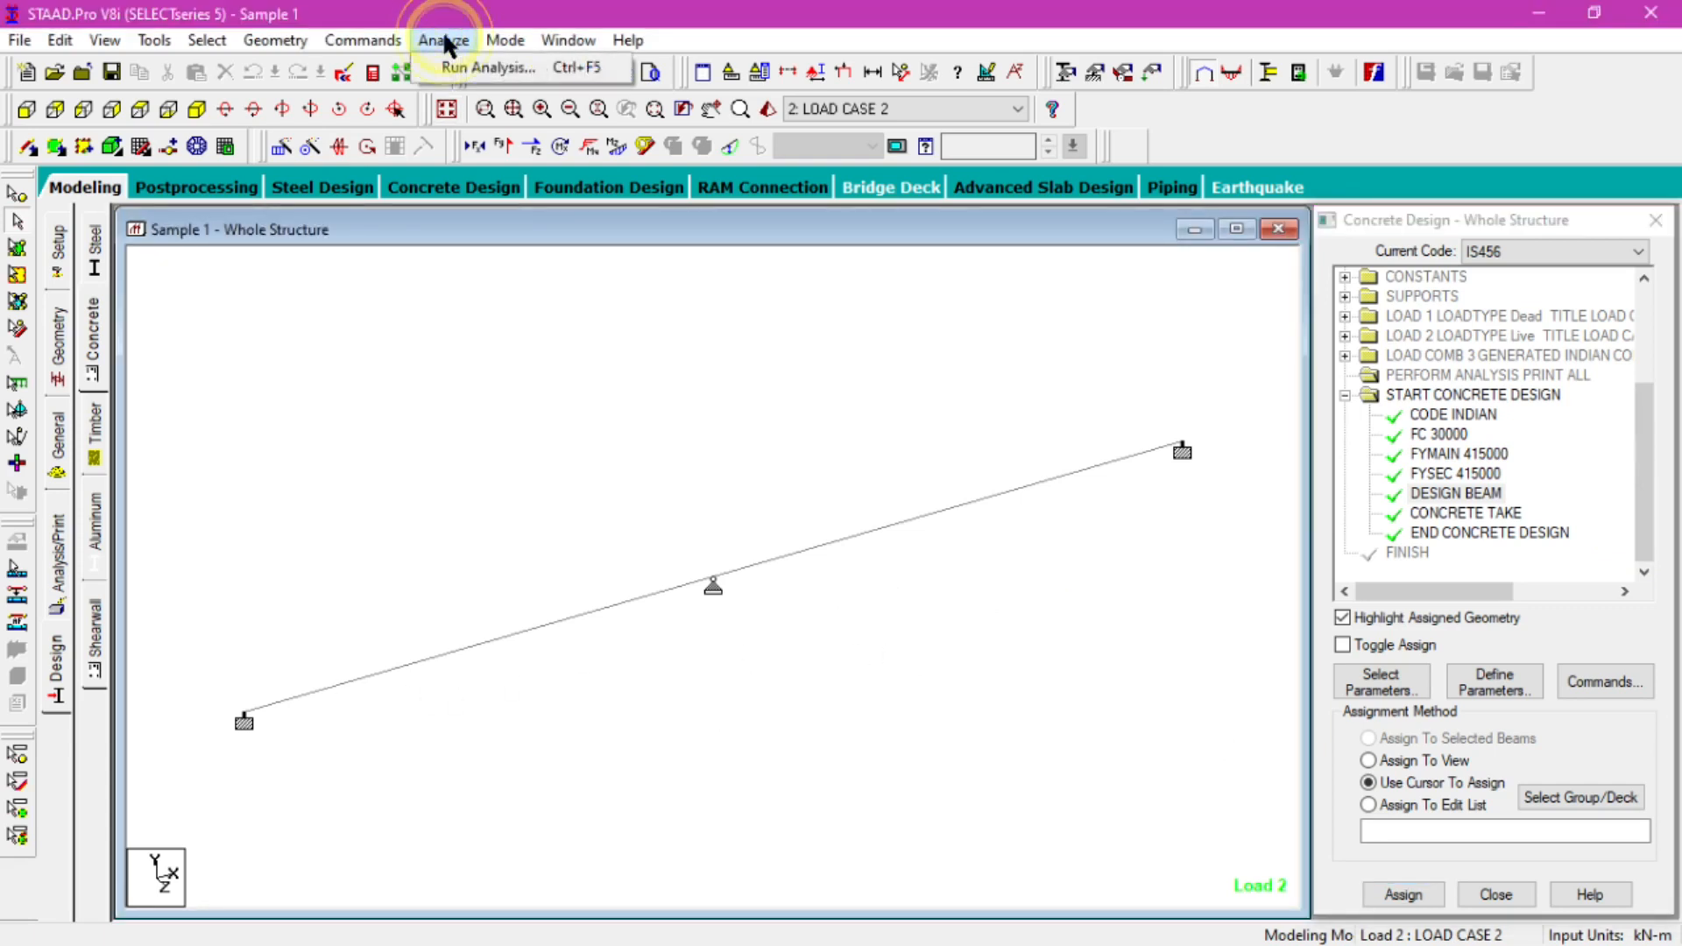
click(488, 69)
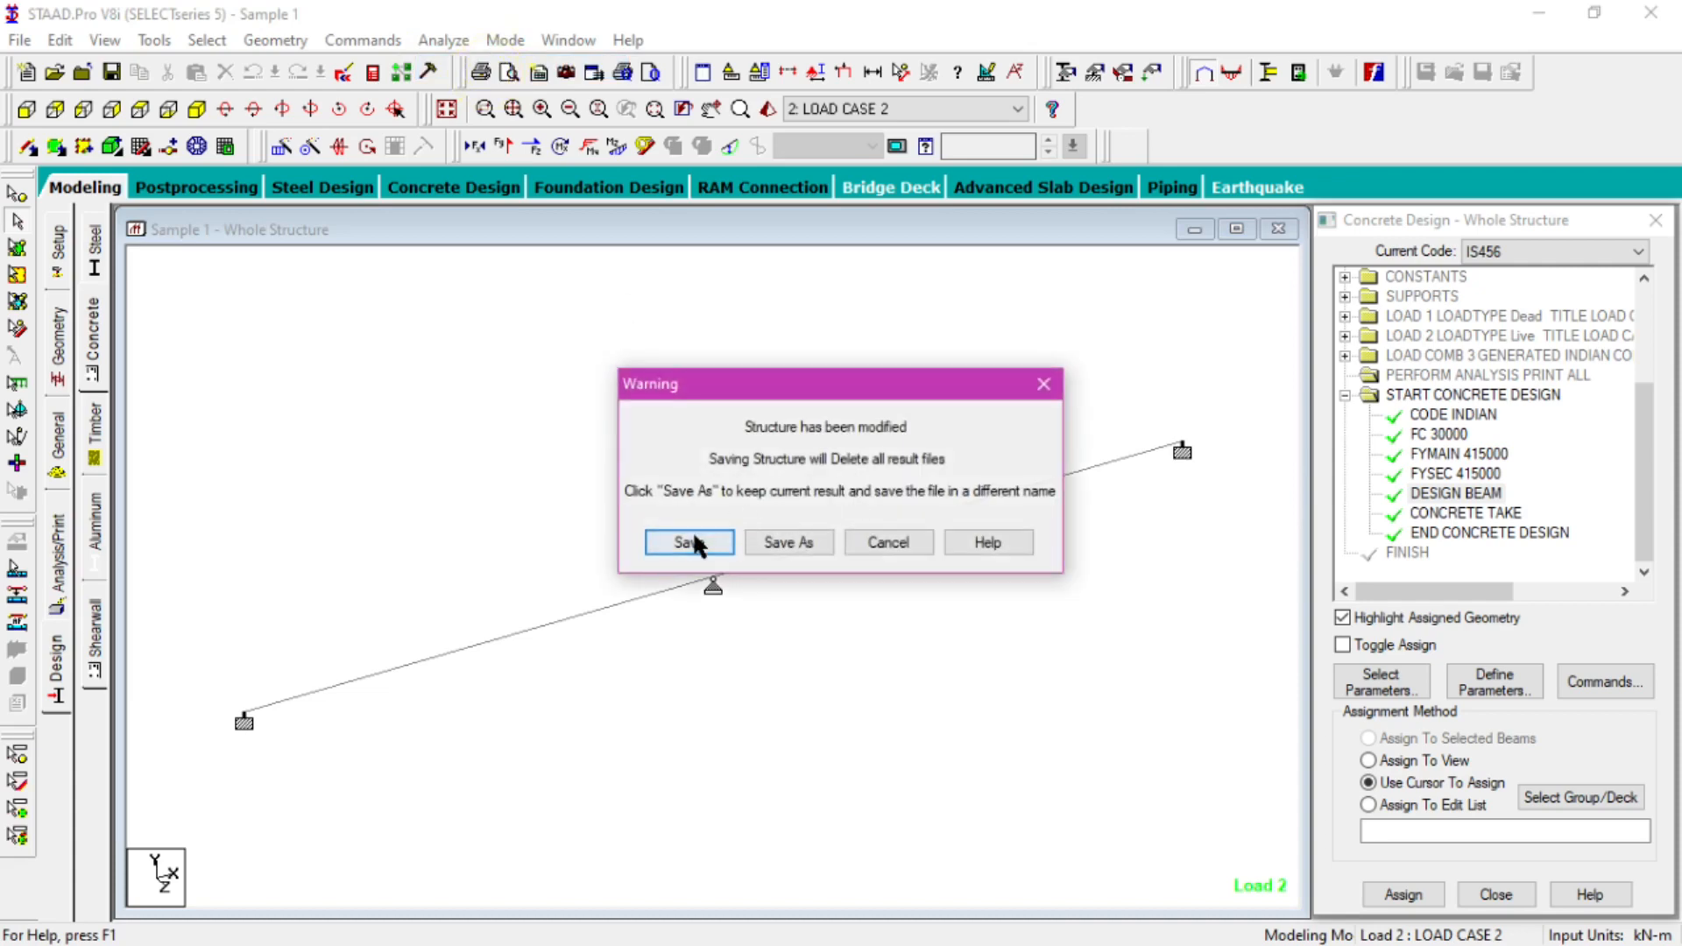
click(697, 542)
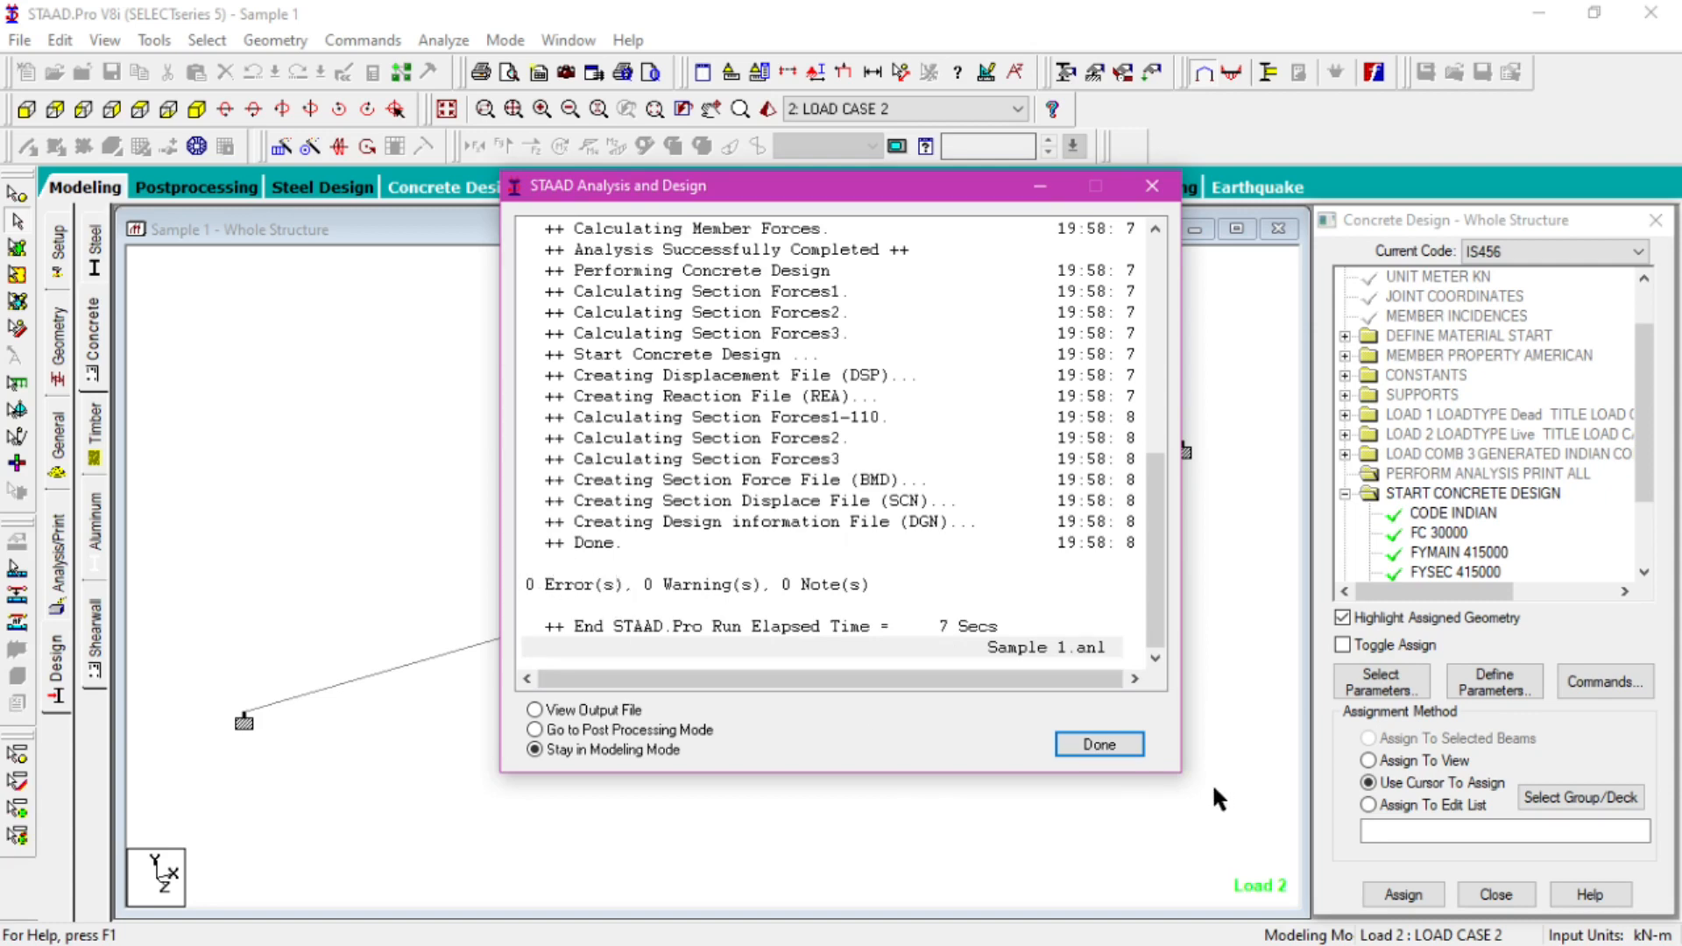
click(1097, 744)
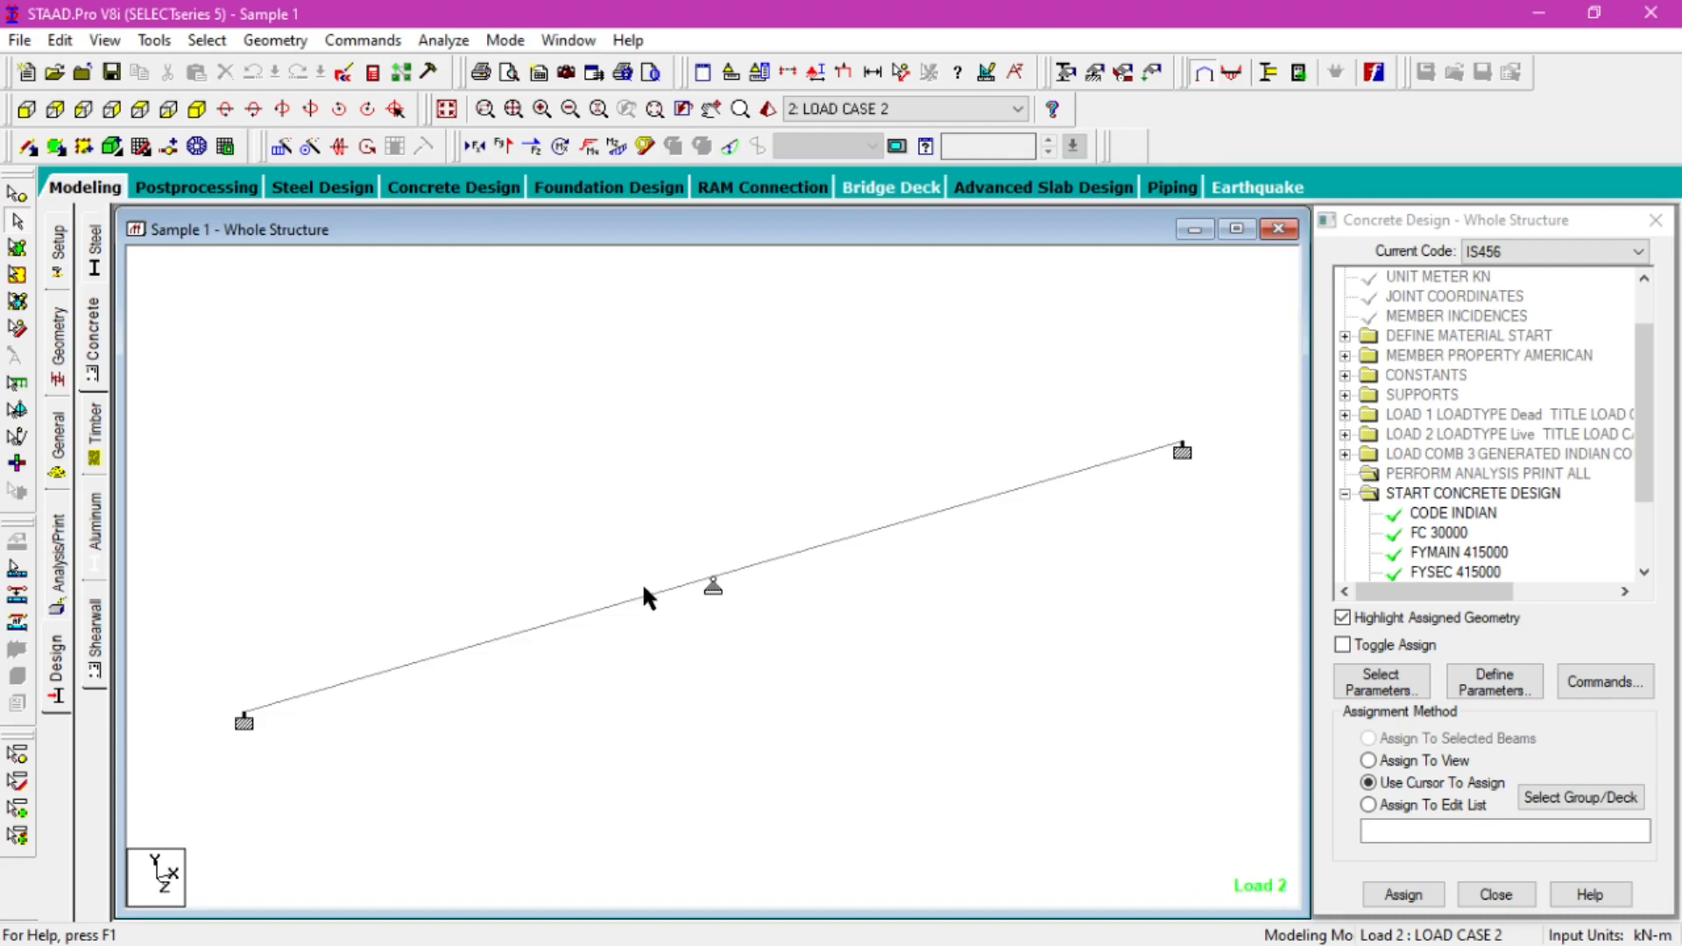
- Review beam 1's geometry, section properties, loading, shear and bending, deflection and concrete design results
mouse_move(817, 545)
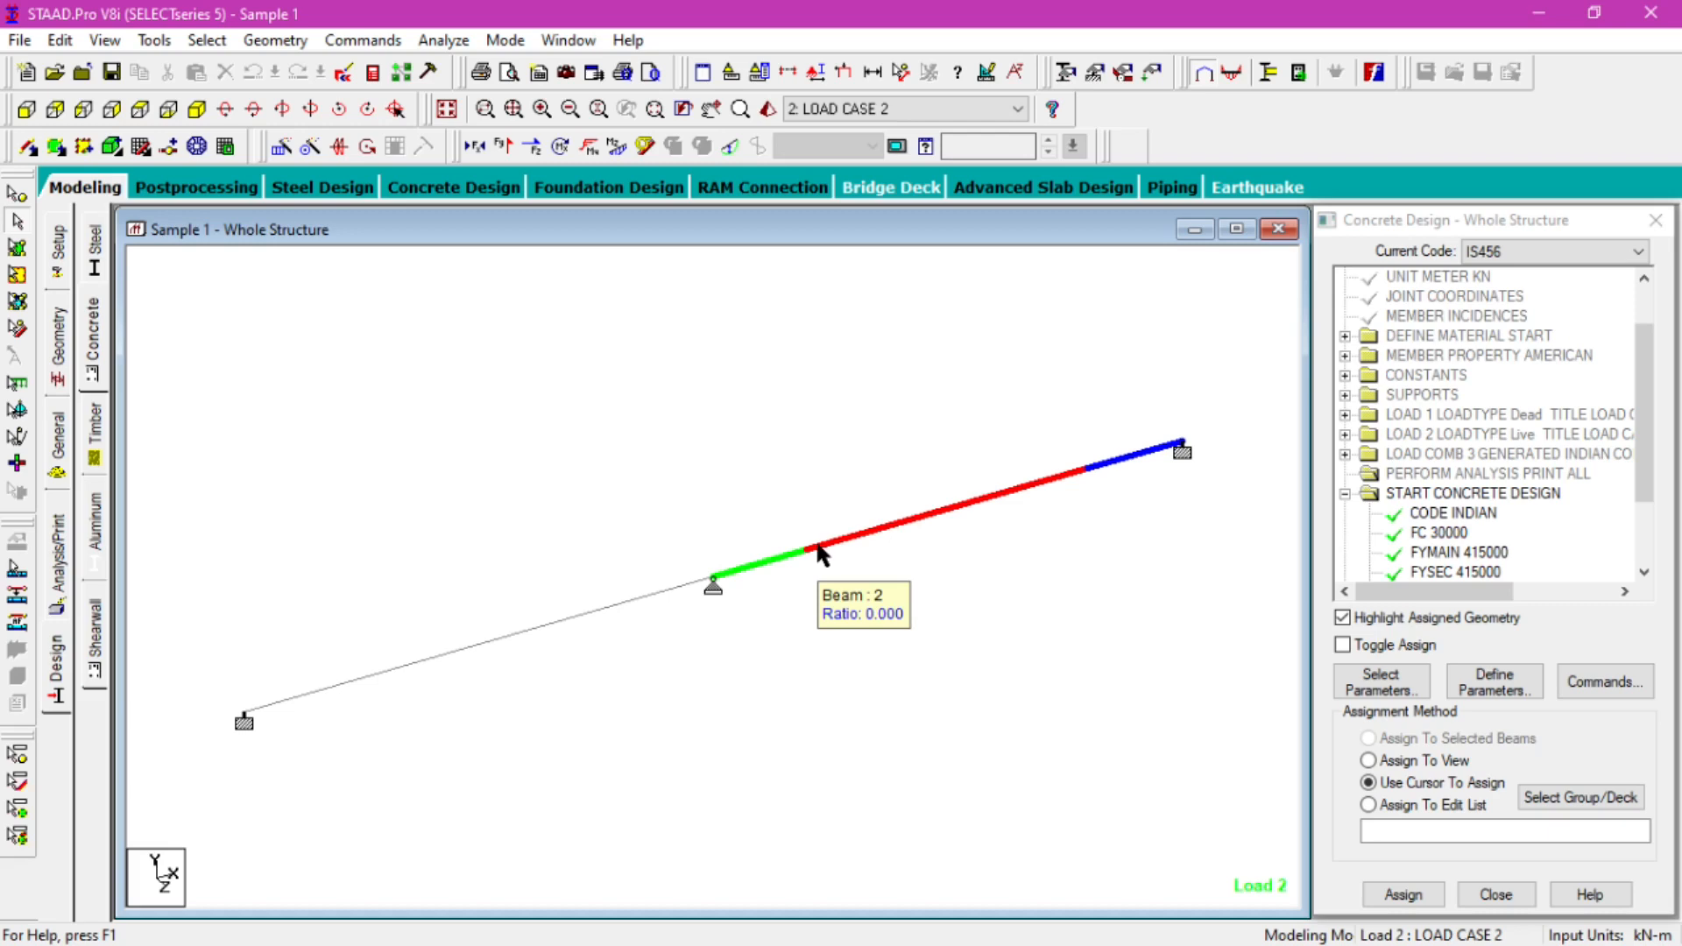
double_click(628, 597)
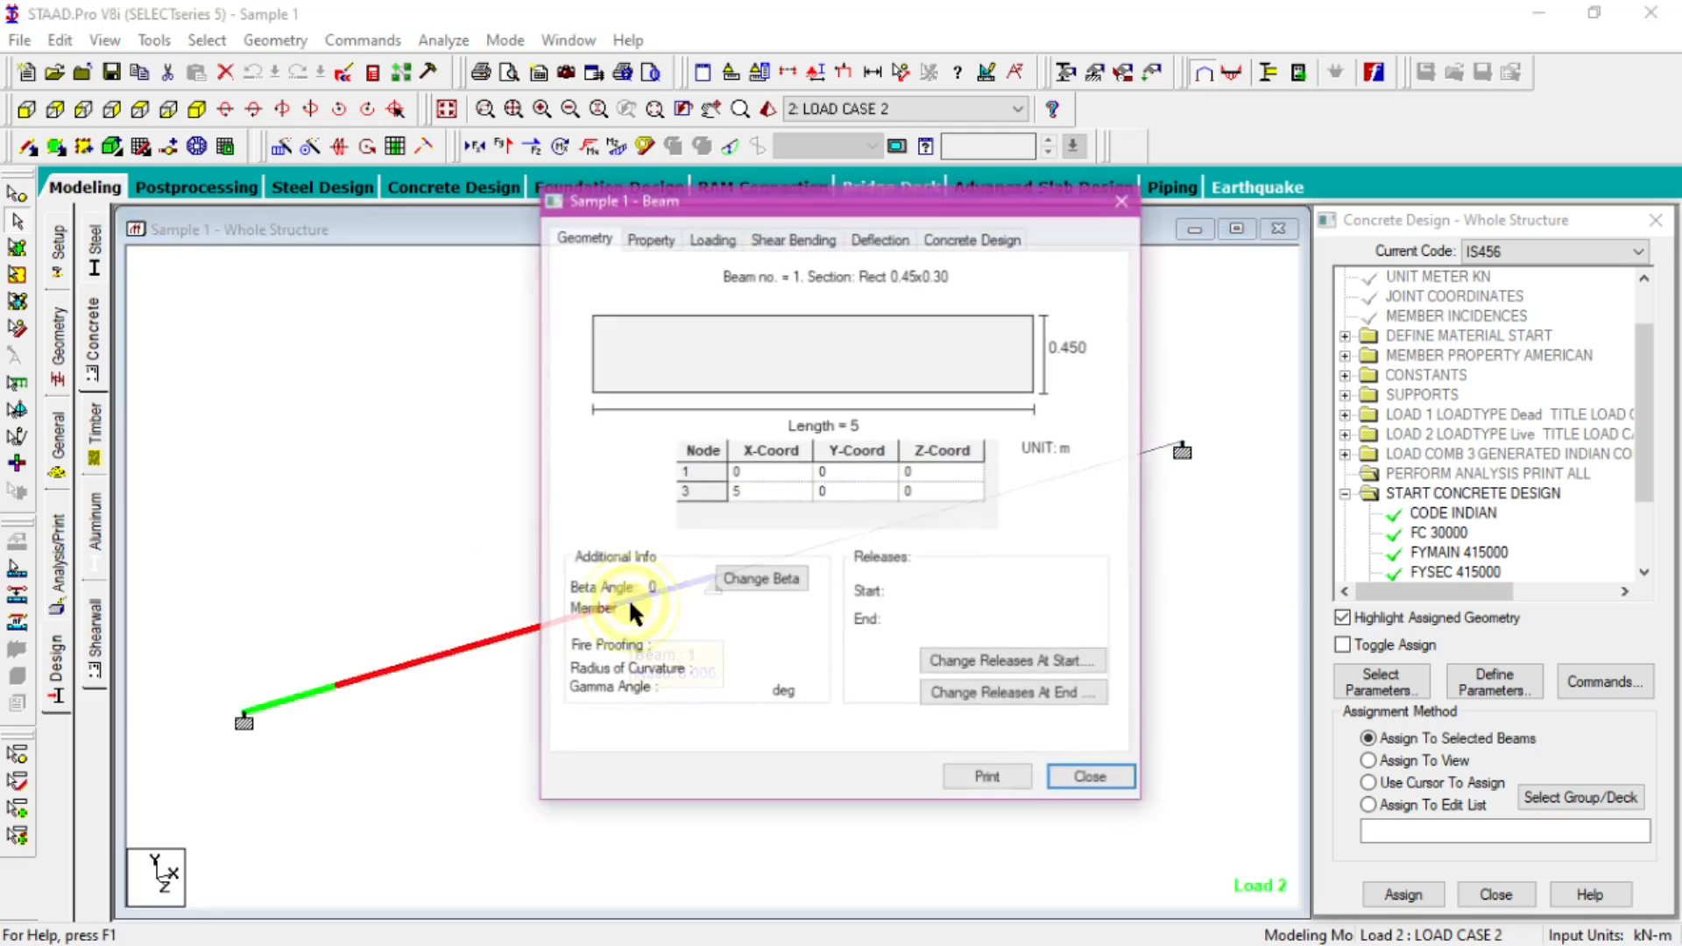
click(966, 237)
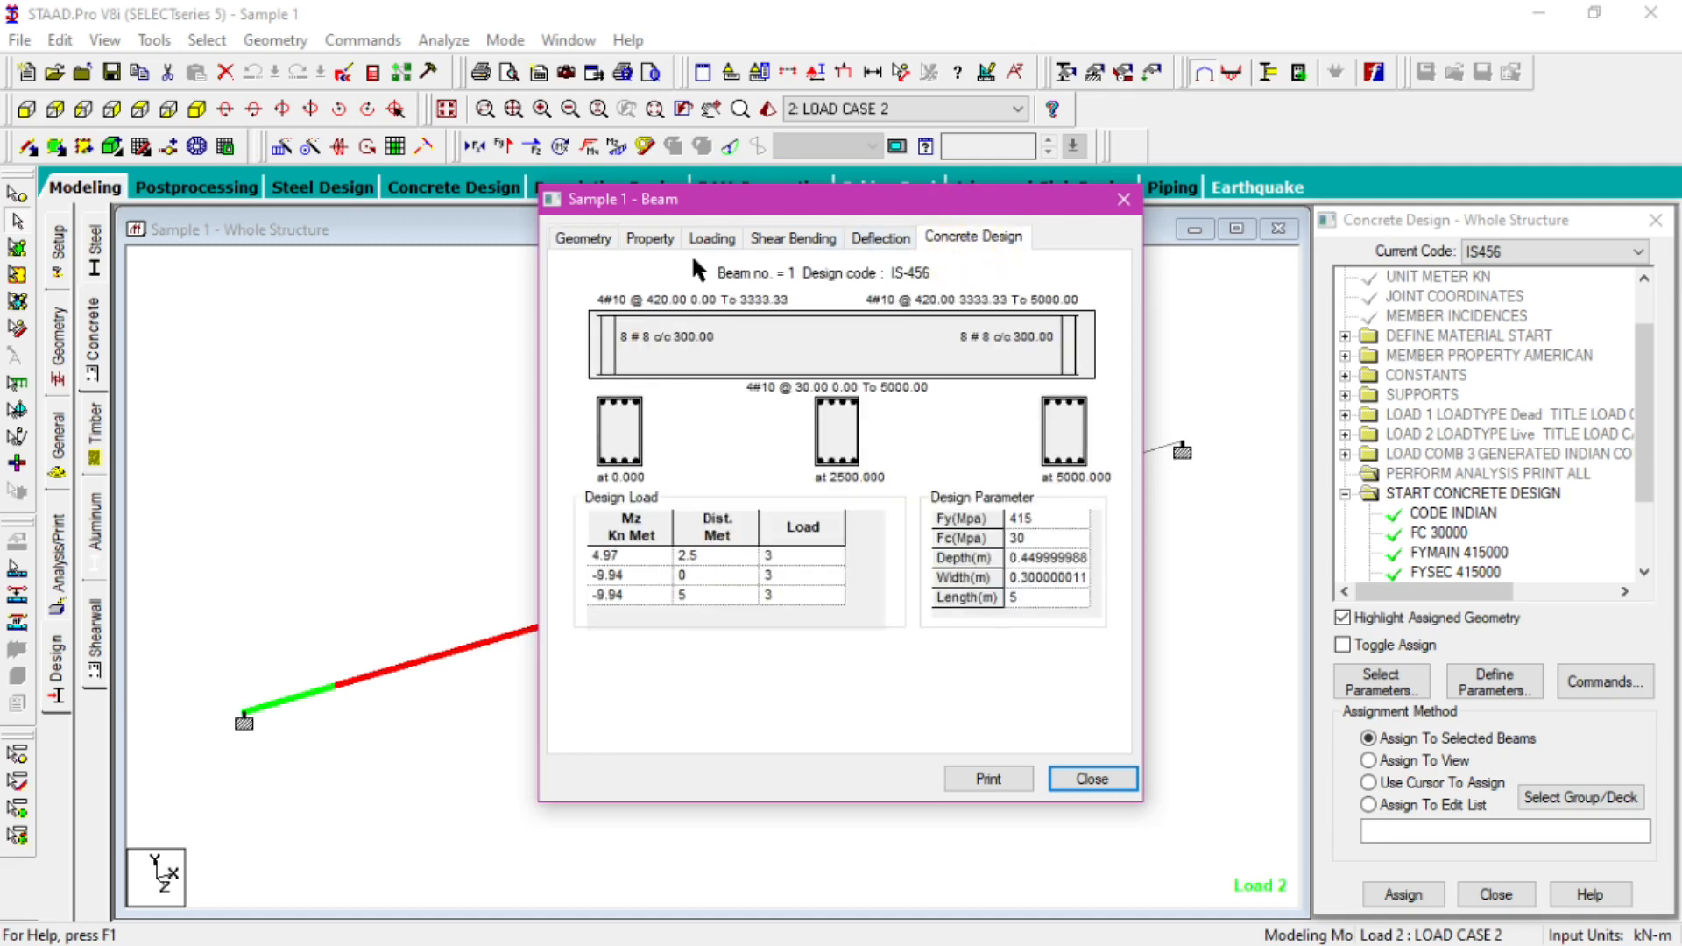
click(580, 238)
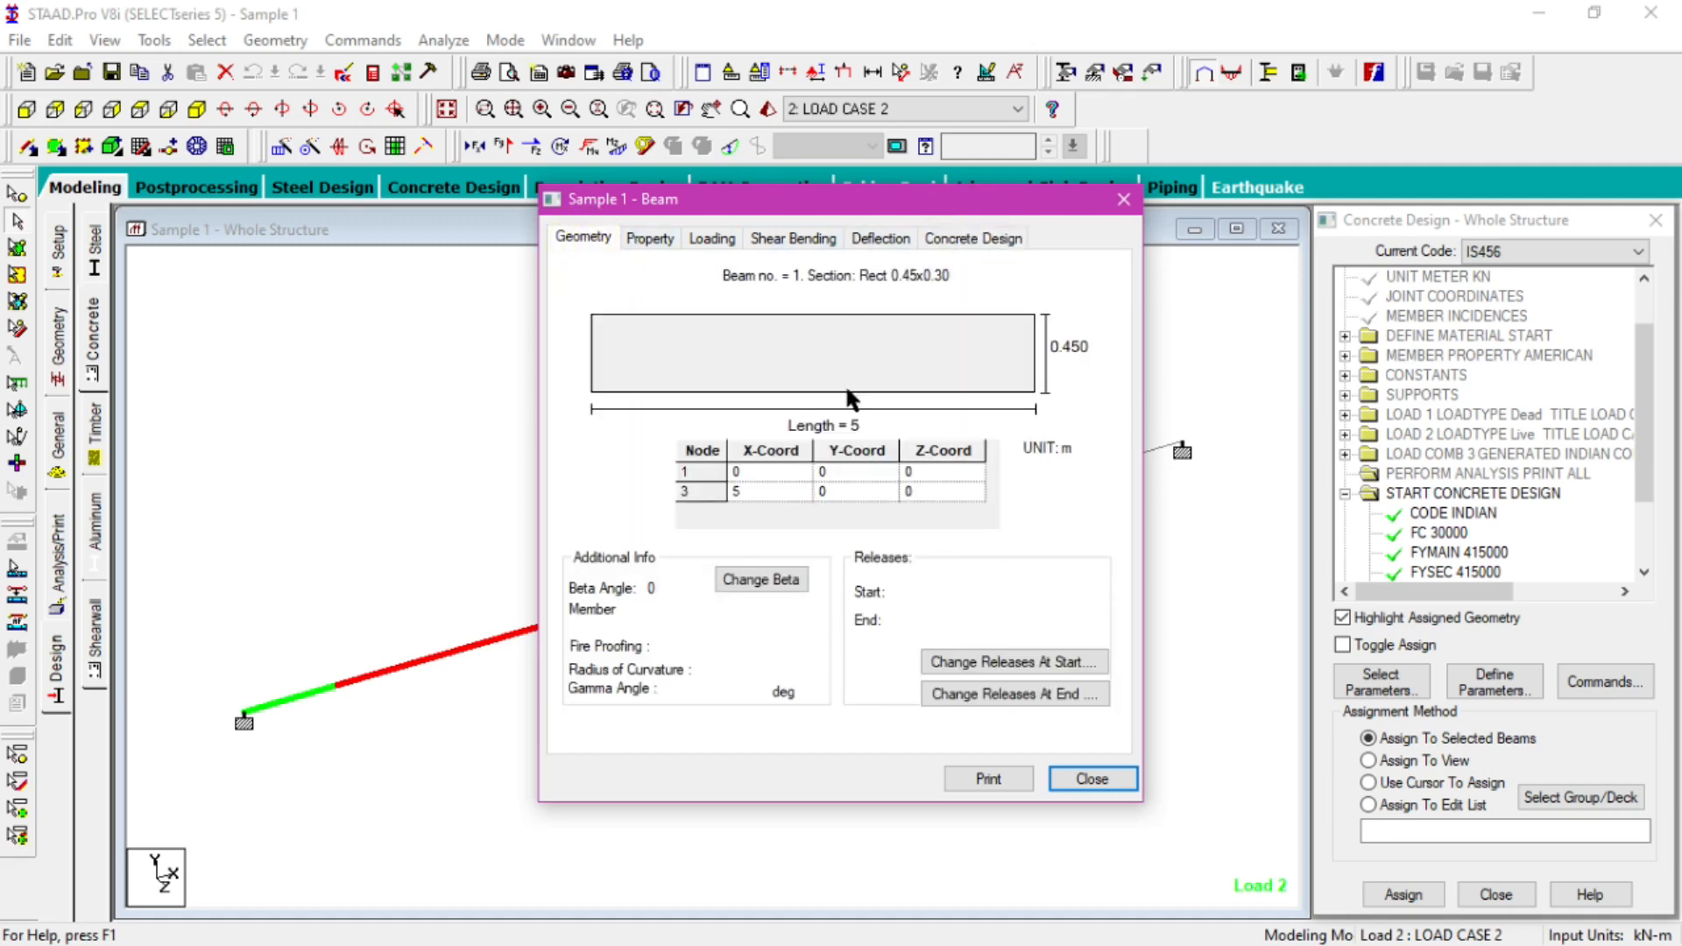
click(650, 238)
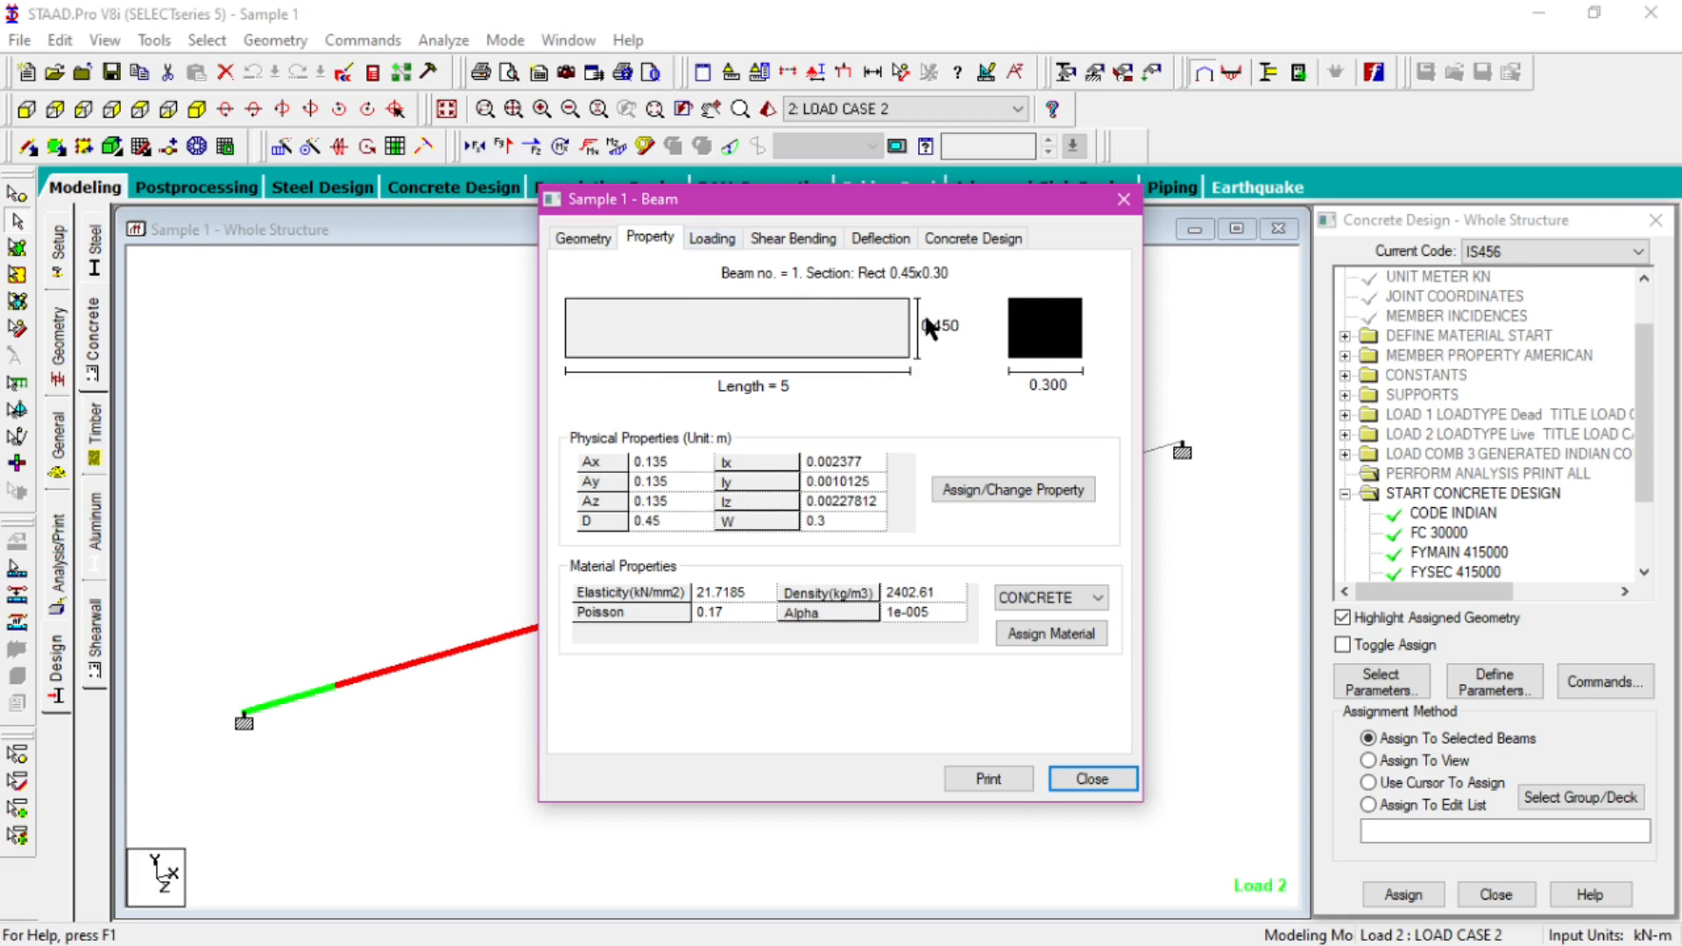
click(711, 237)
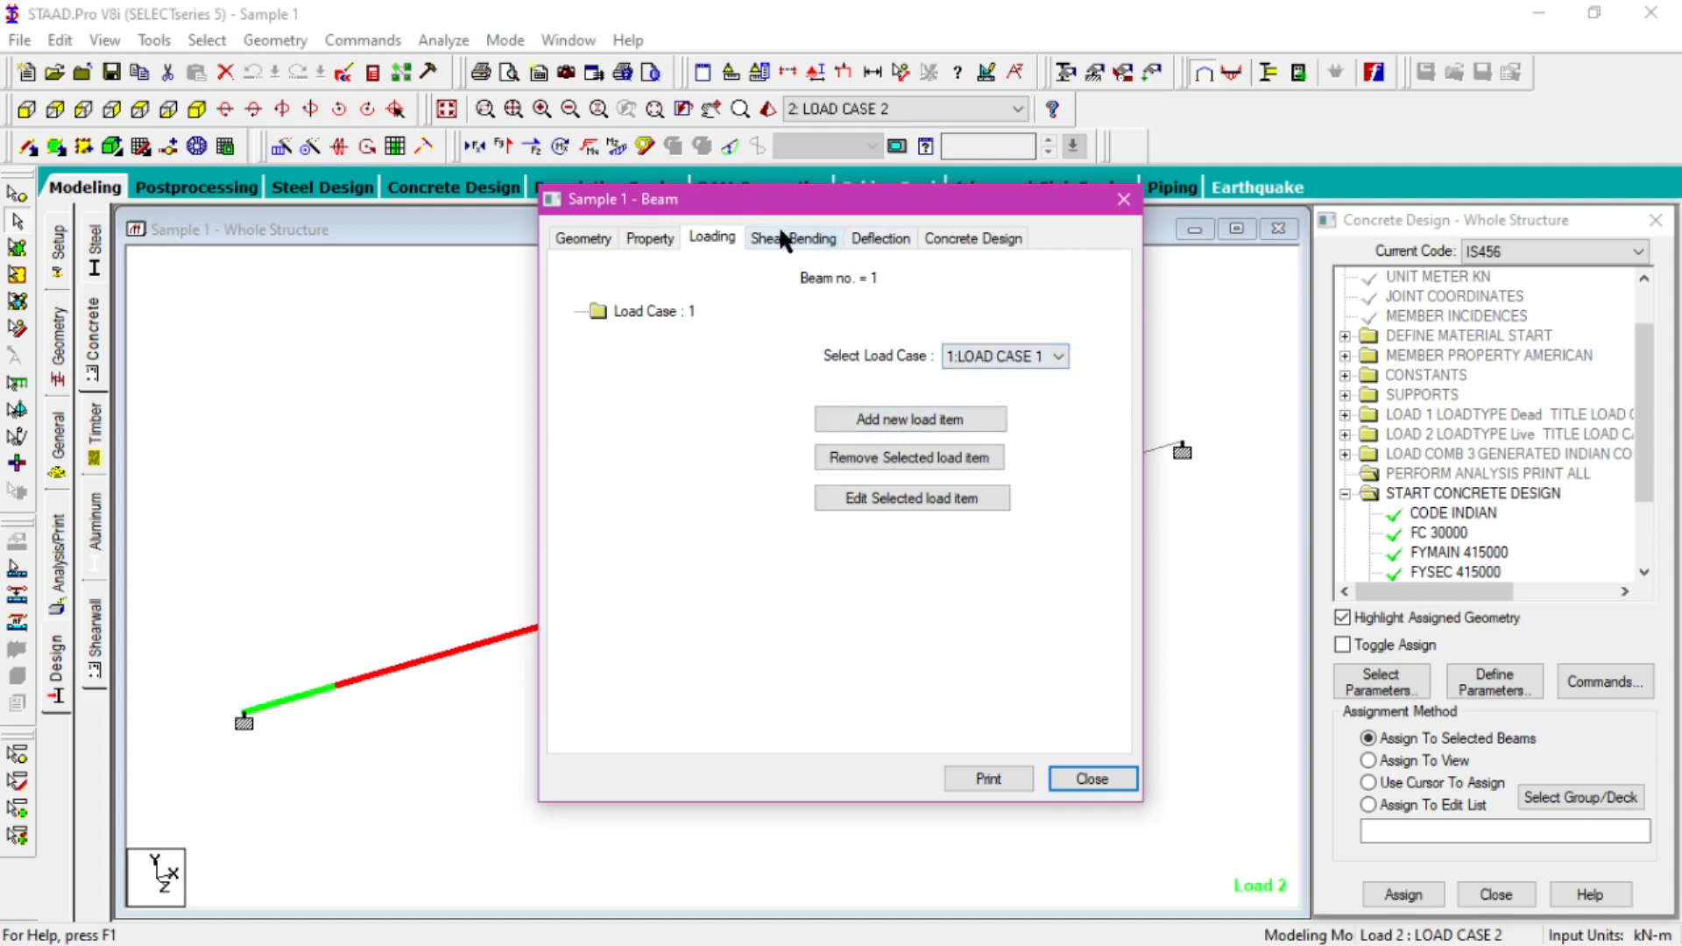
click(756, 238)
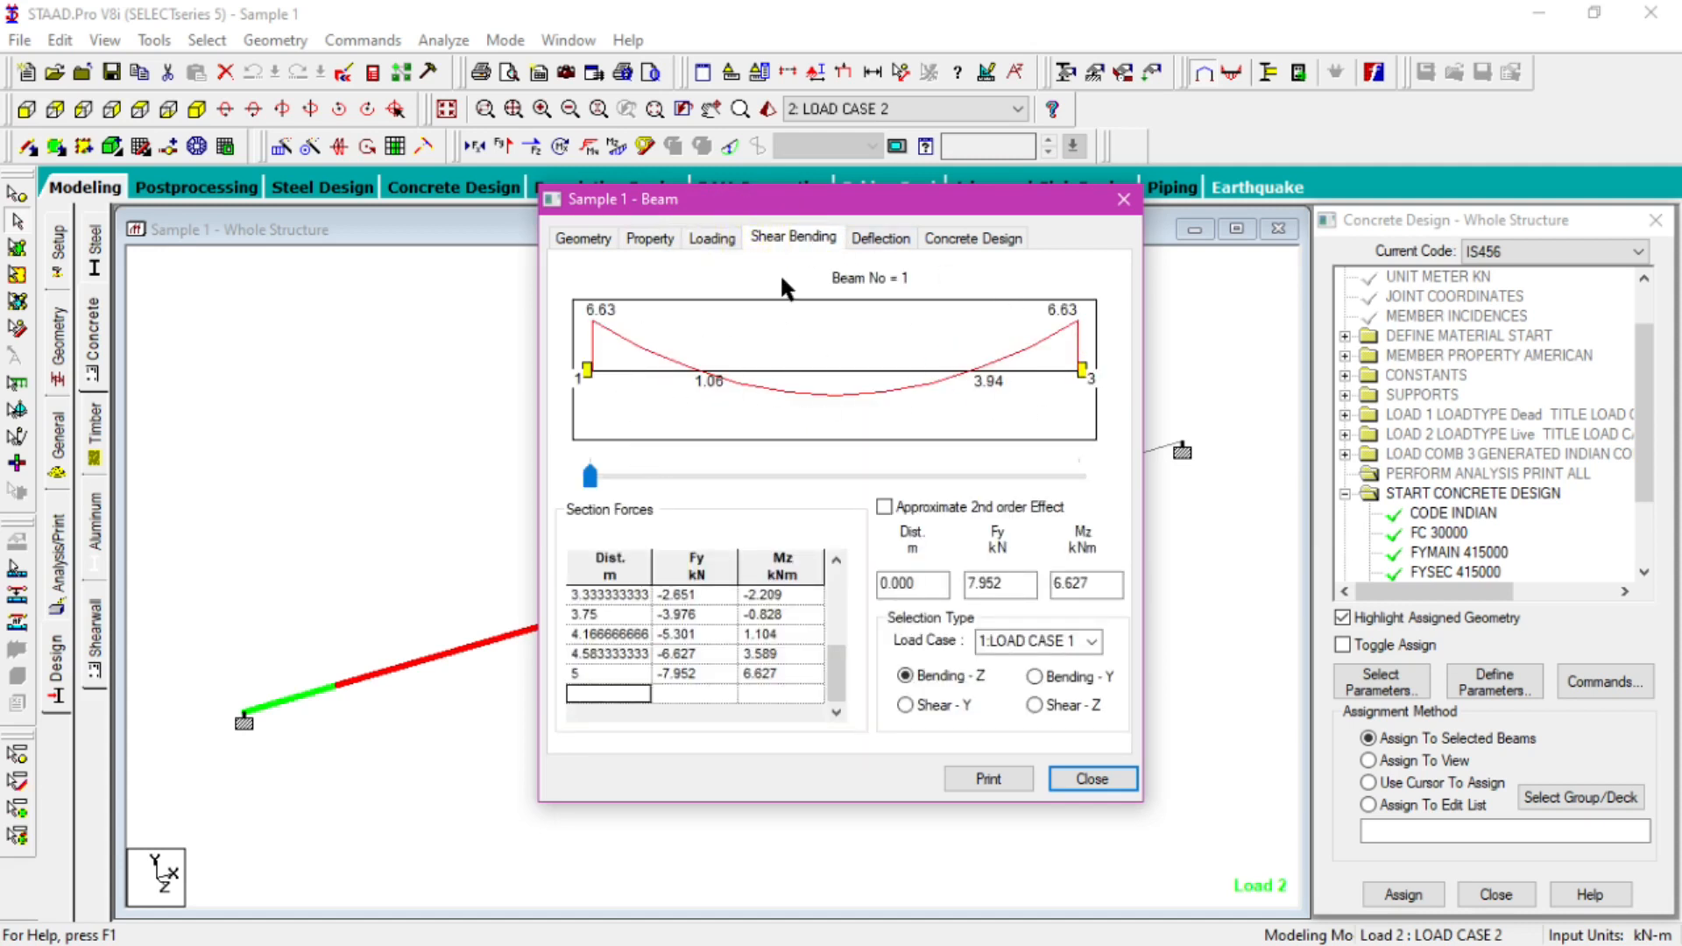
click(876, 239)
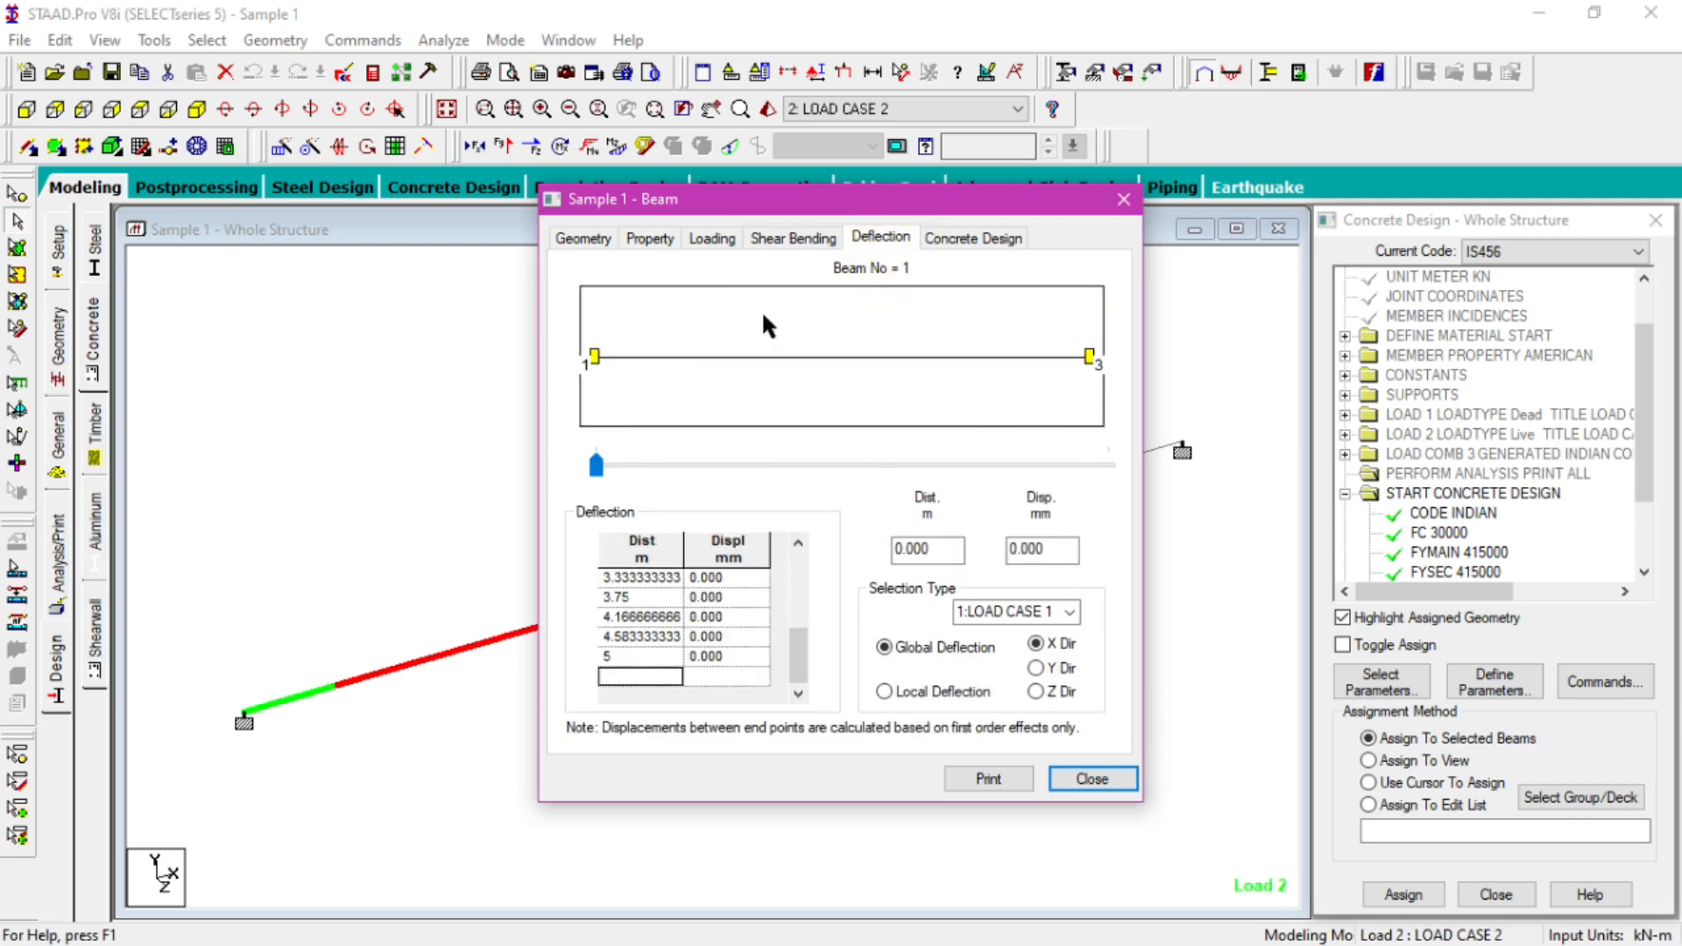
click(964, 238)
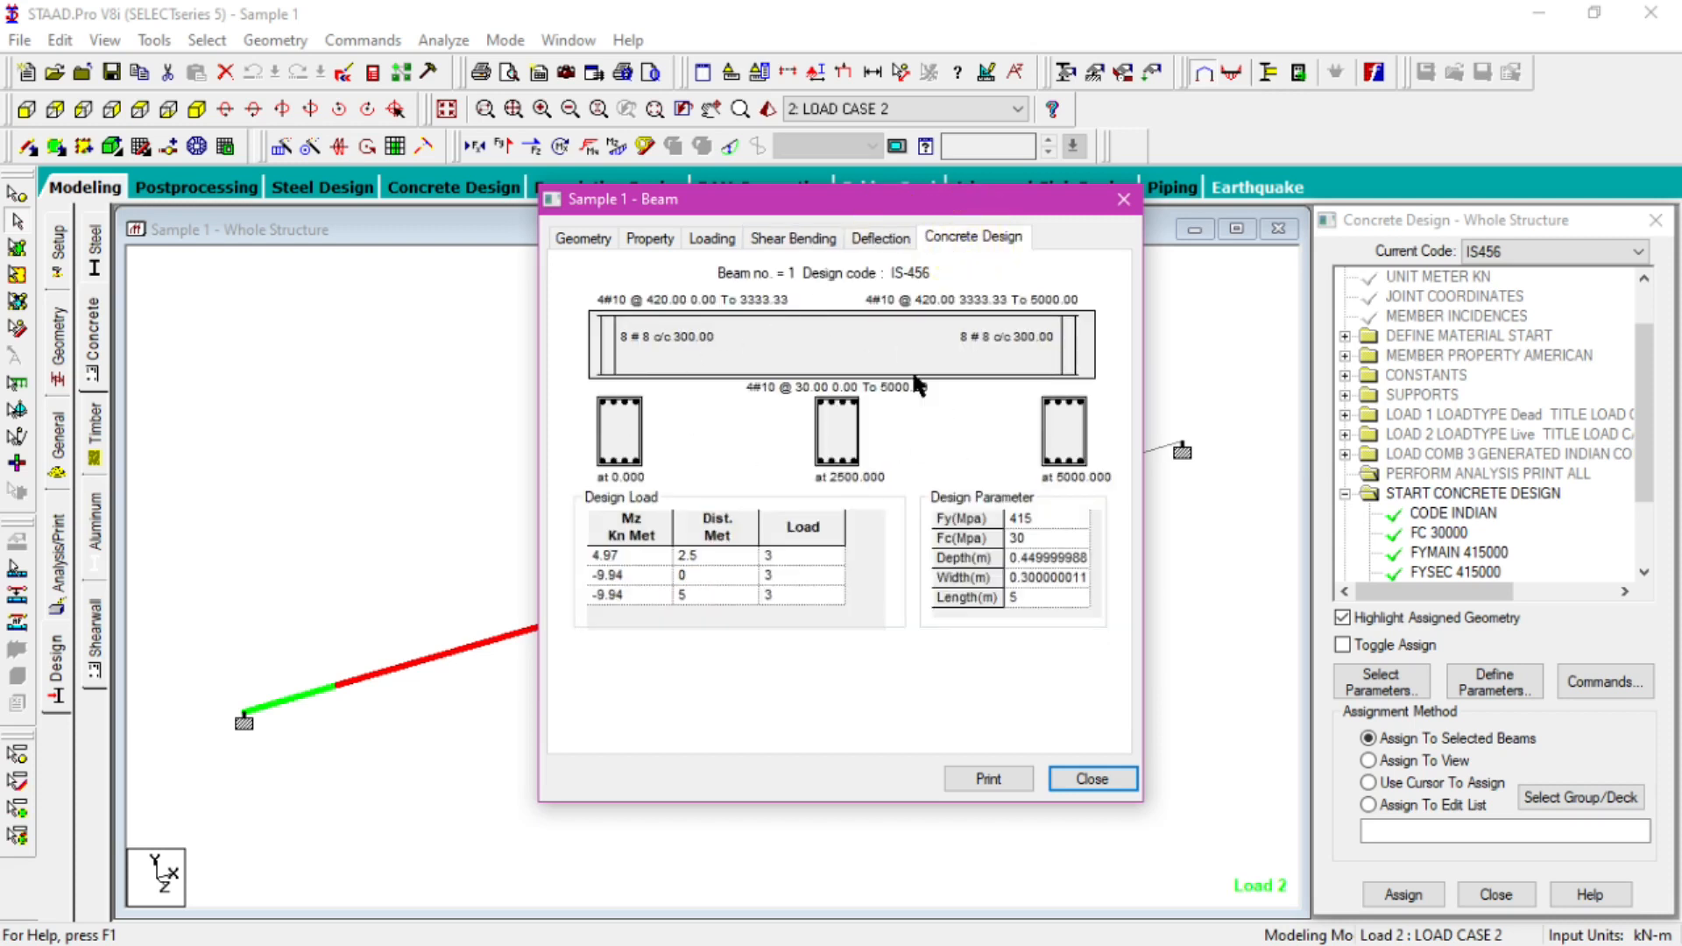
click(1091, 782)
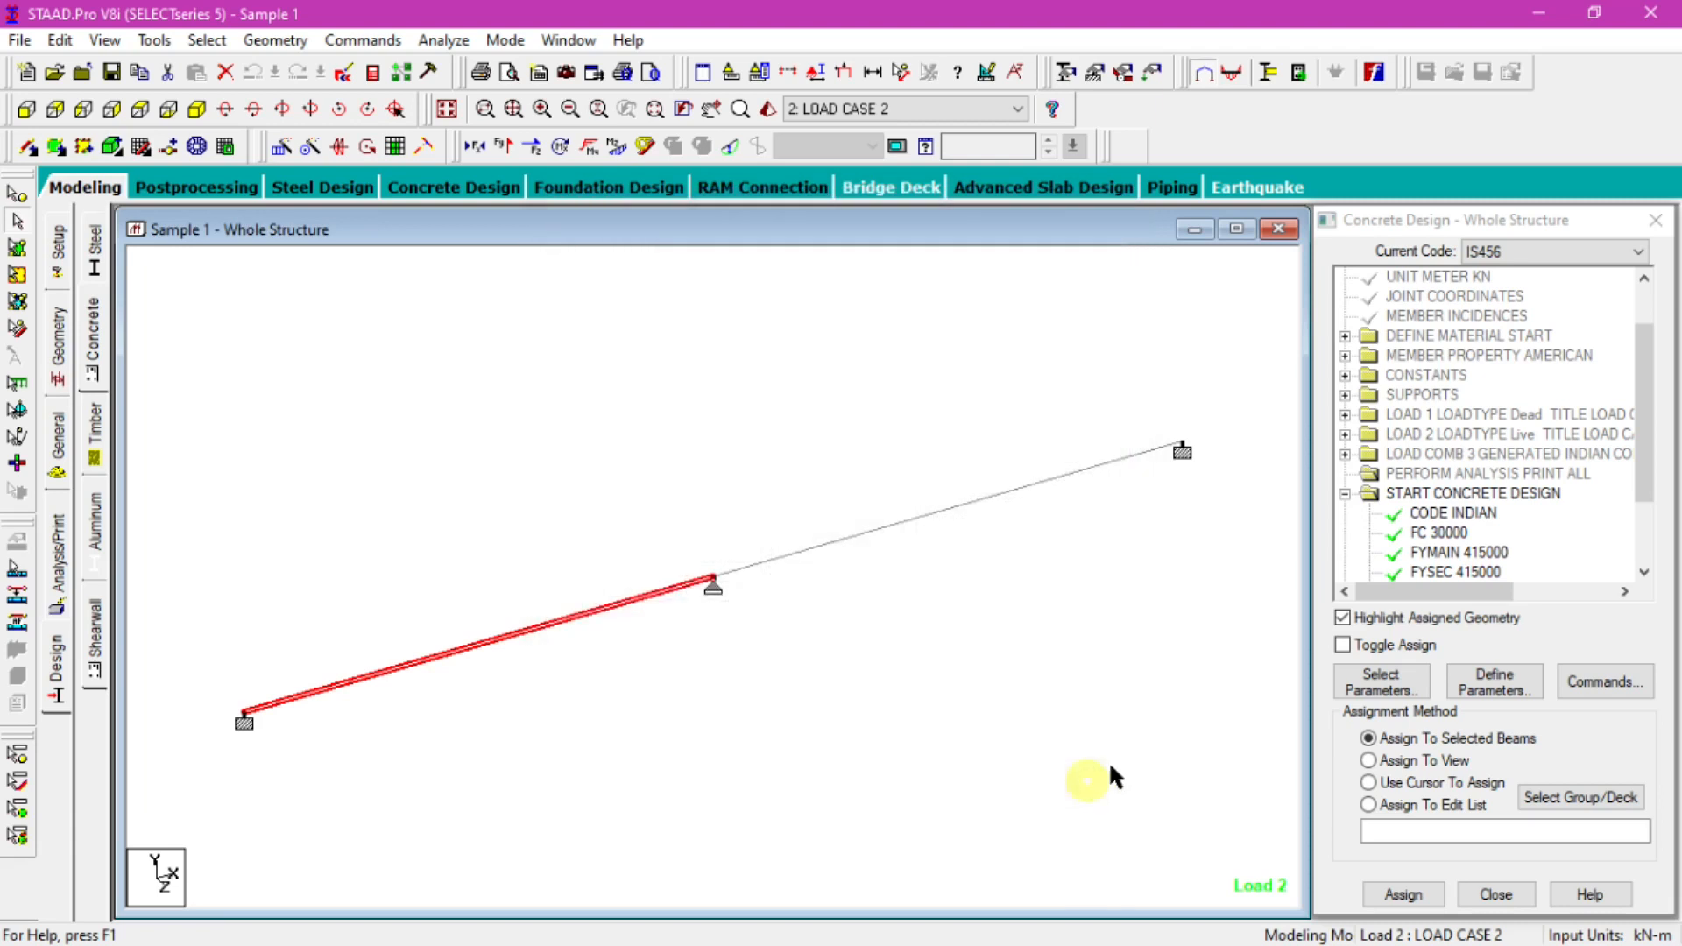
click(689, 452)
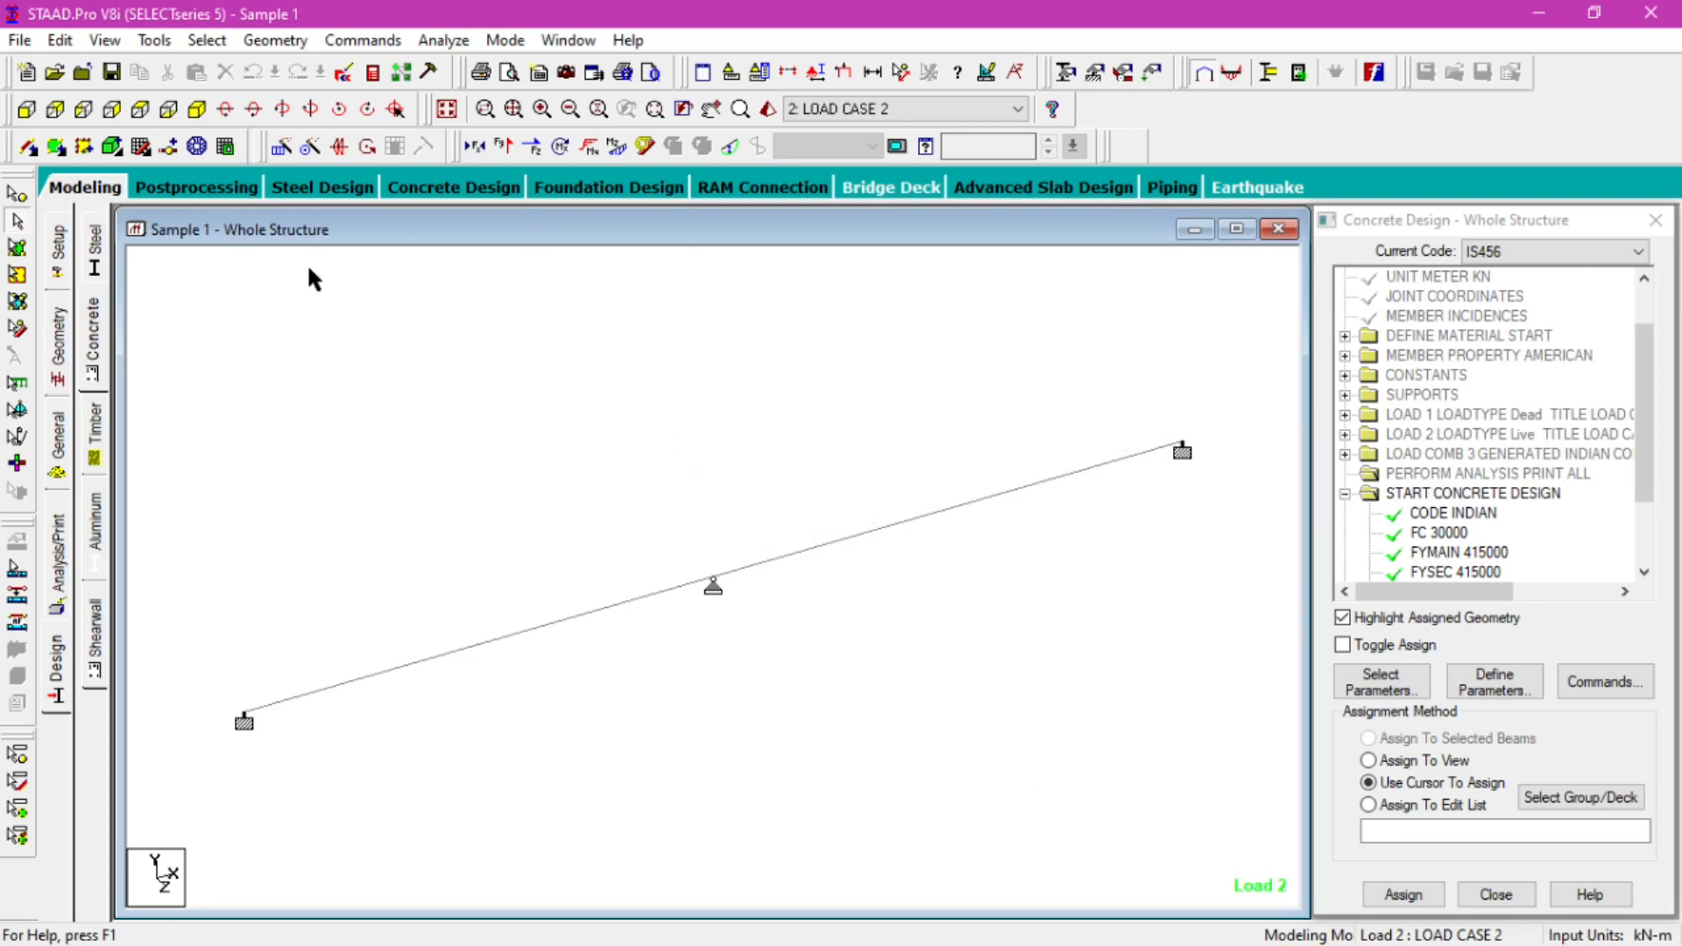
- Enter Postprocessing mode with load cases 1, 2 and generated combination 3 included in the results
click(199, 187)
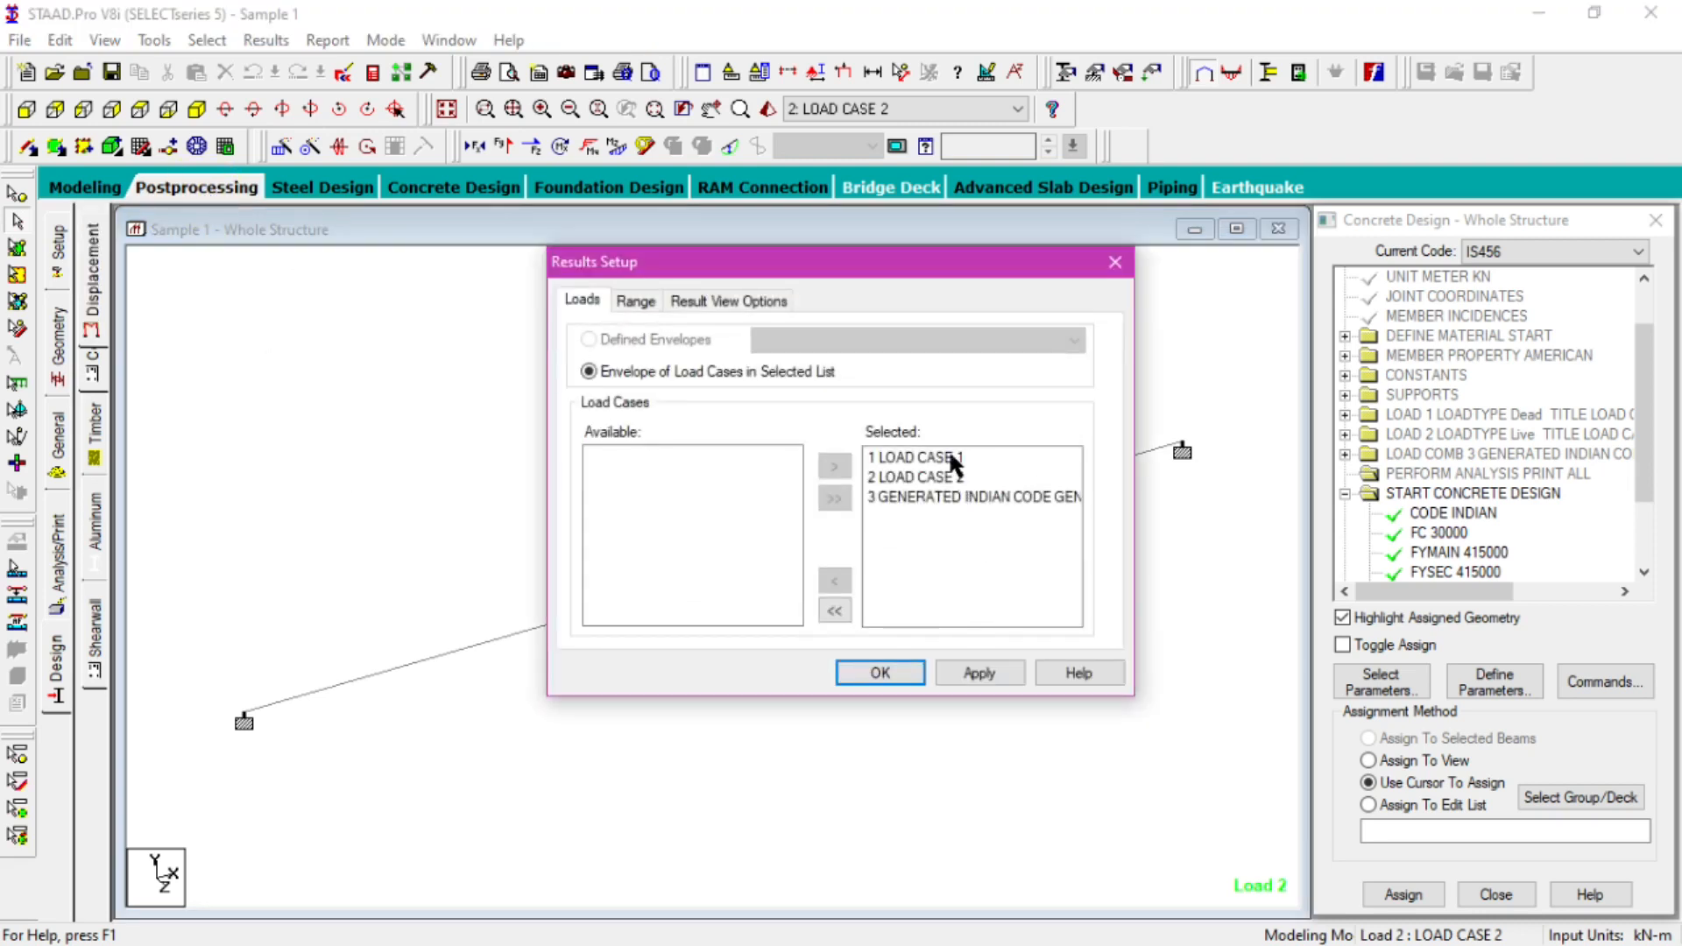
click(916, 458)
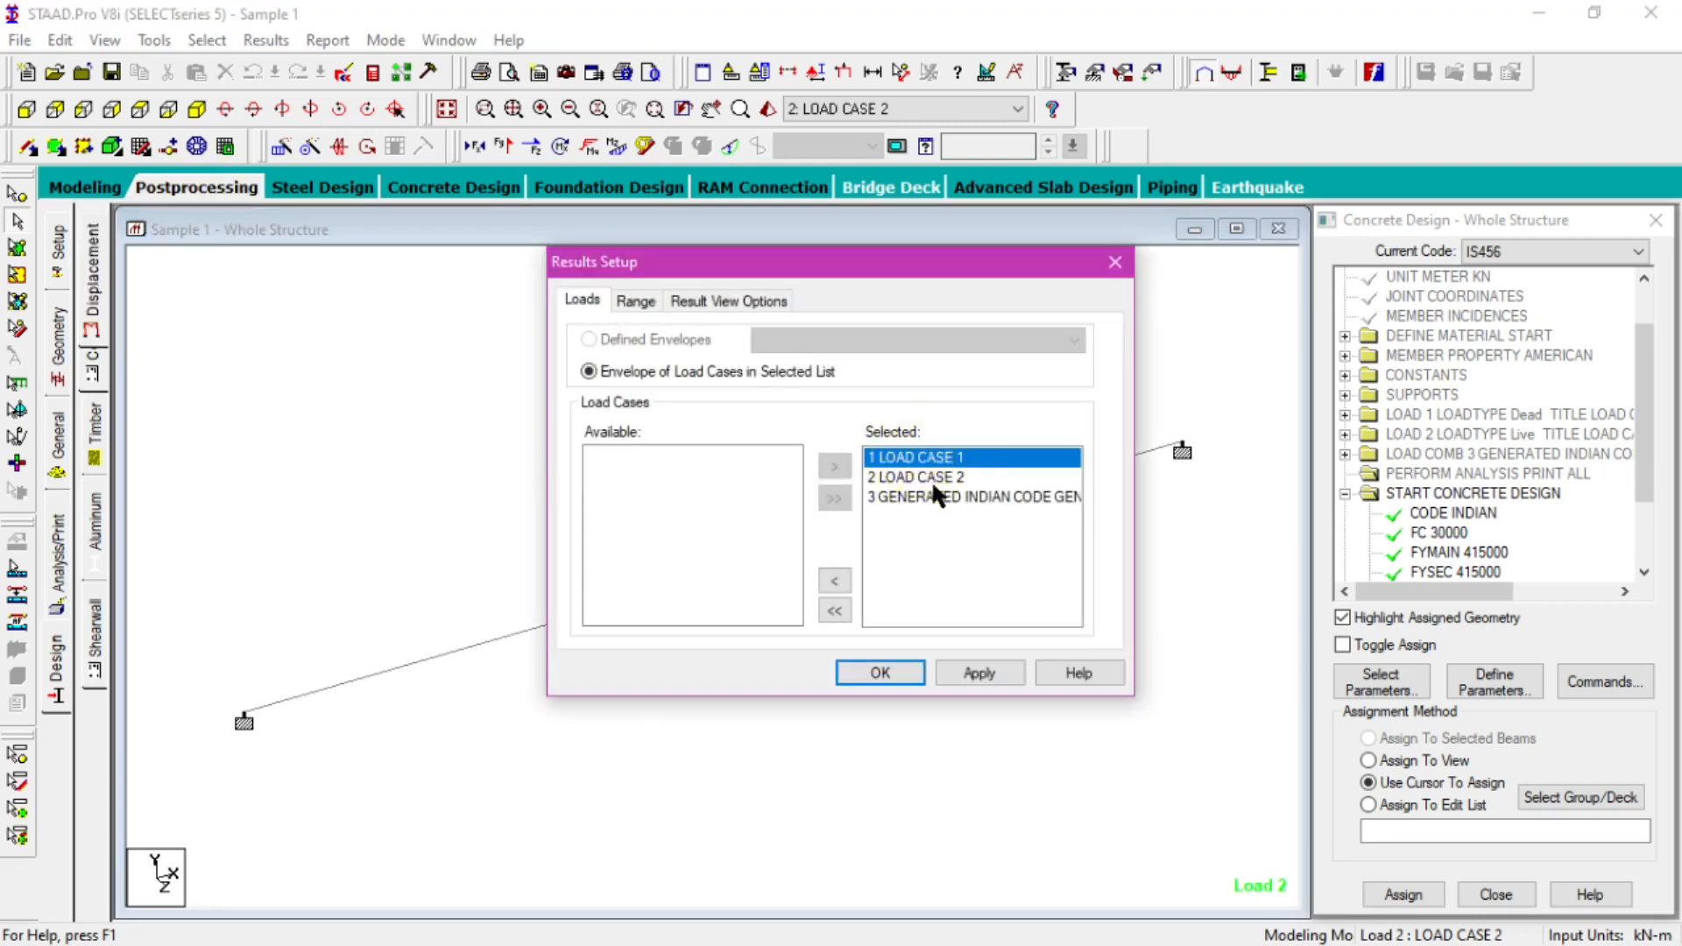
click(935, 478)
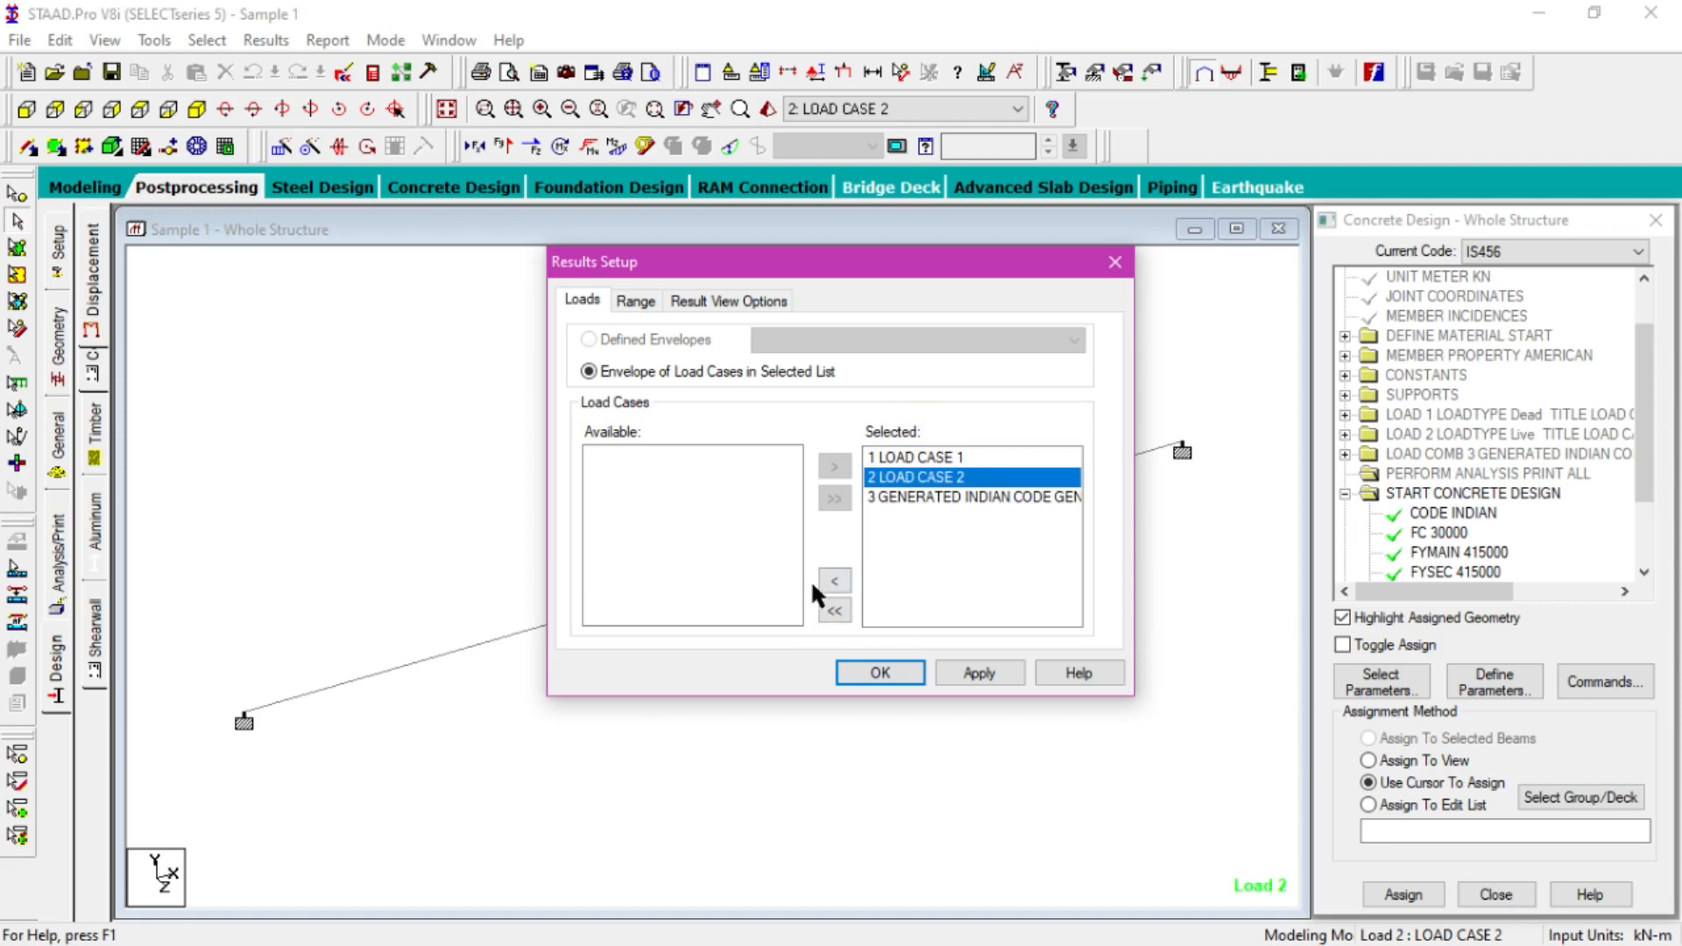
click(931, 460)
click(955, 537)
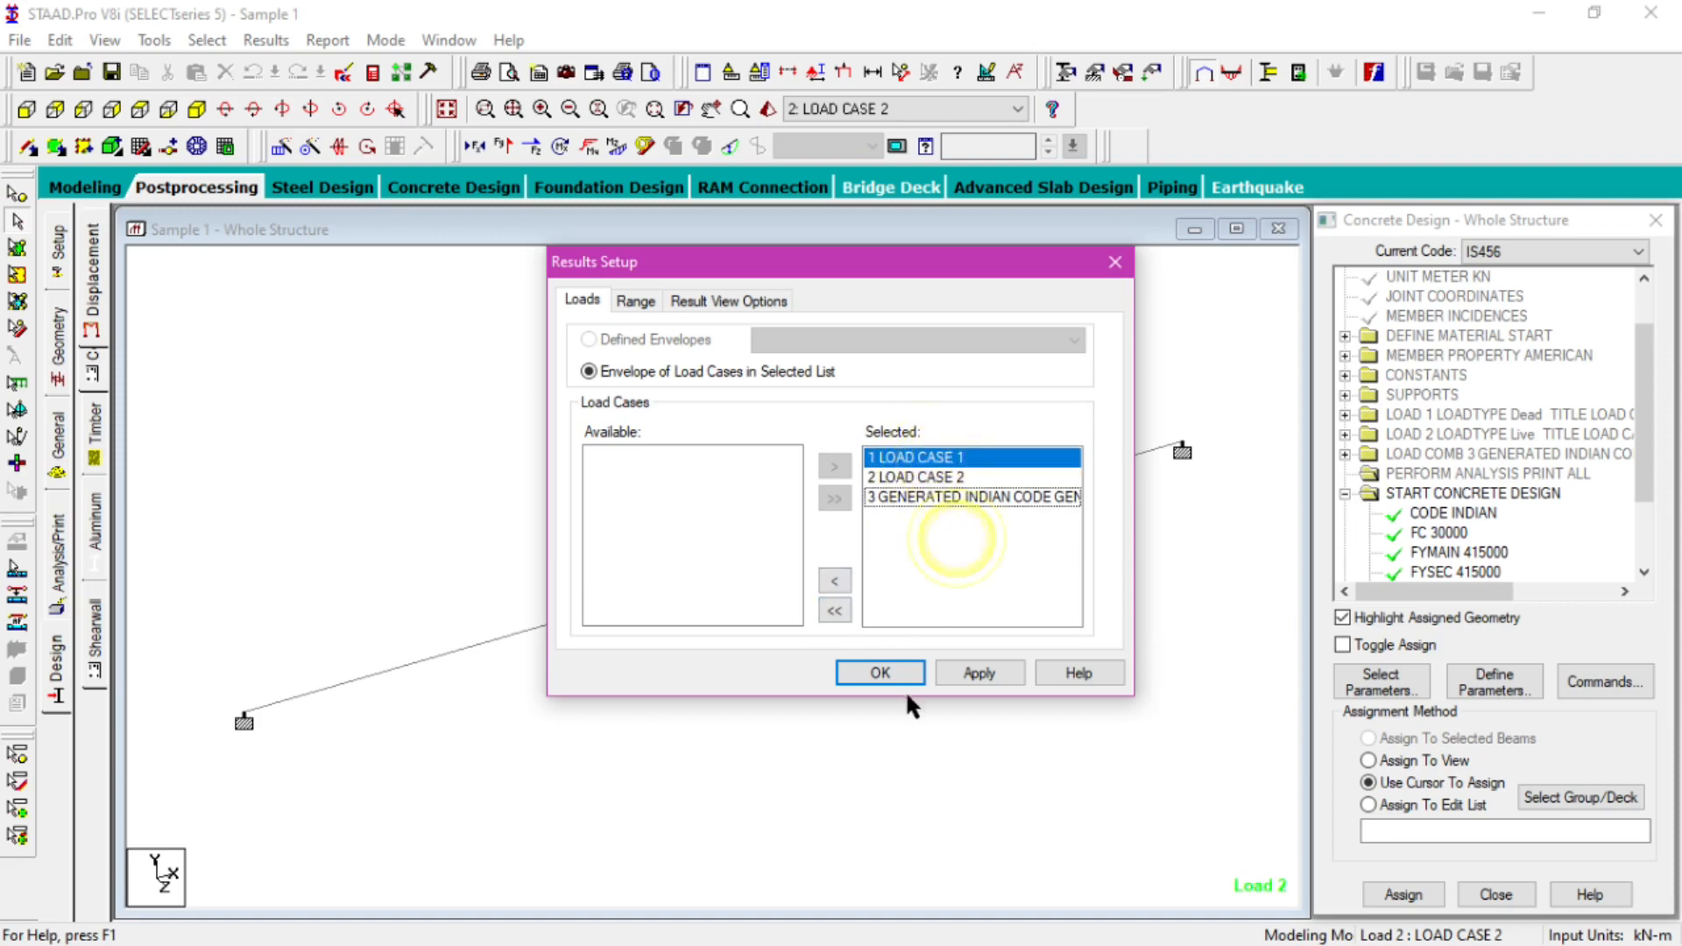
click(912, 673)
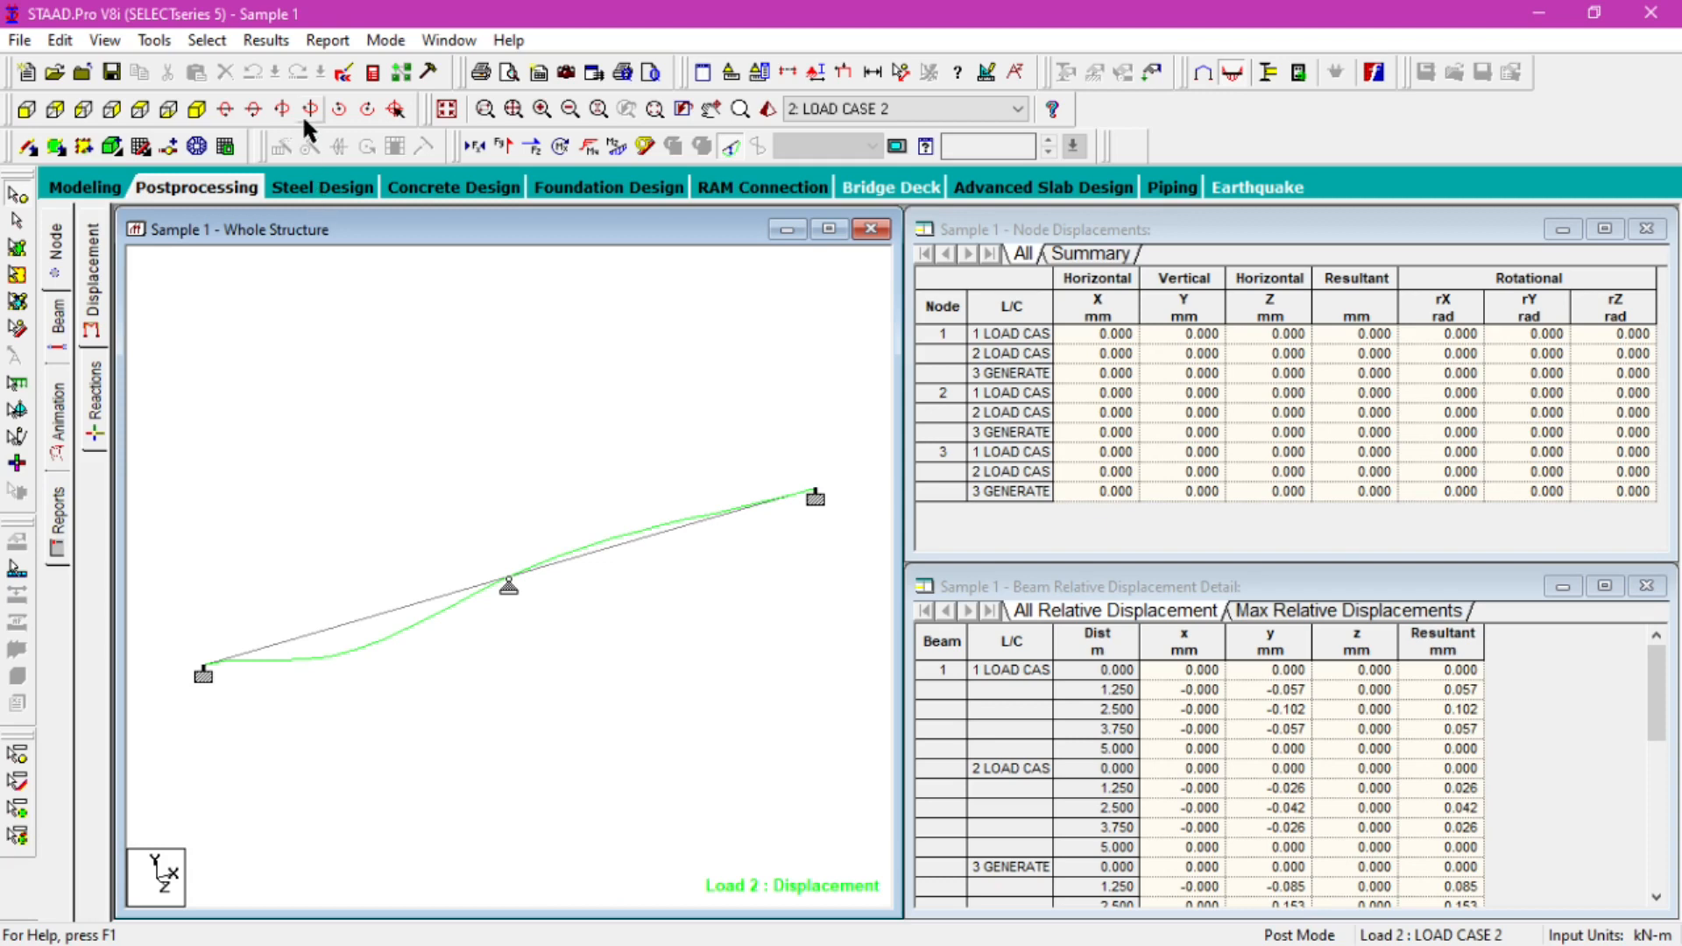
- View the Bending Z diagram together with the deflected shape for load case 2, and hide it again
click(617, 149)
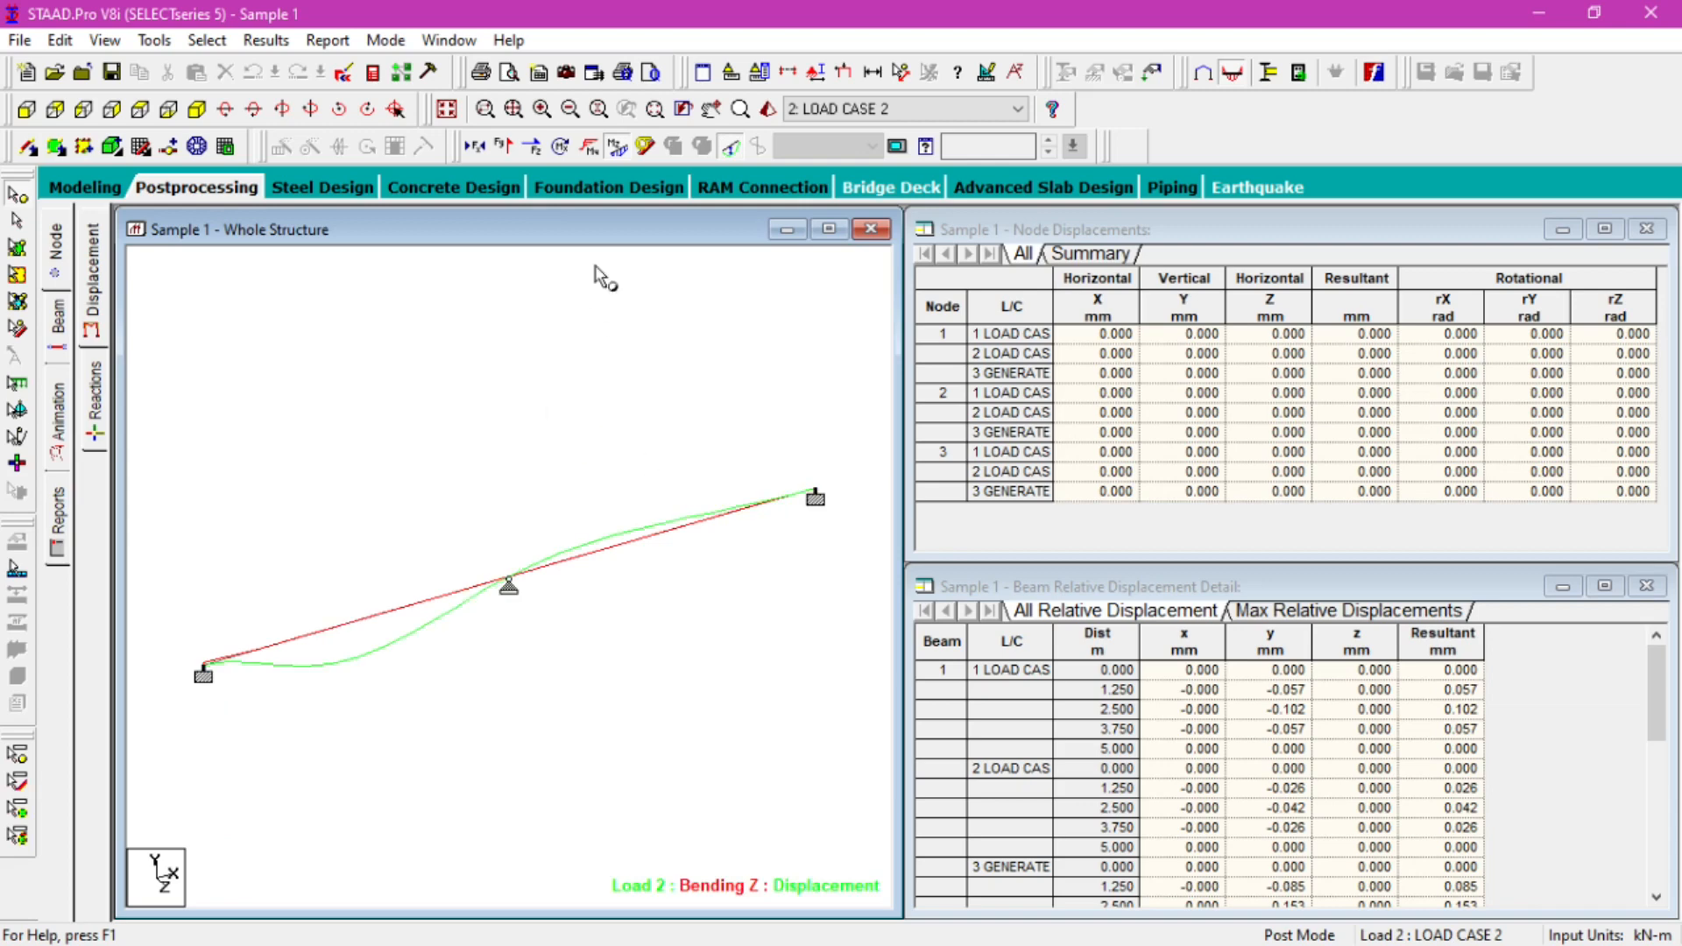
click(610, 144)
click(503, 143)
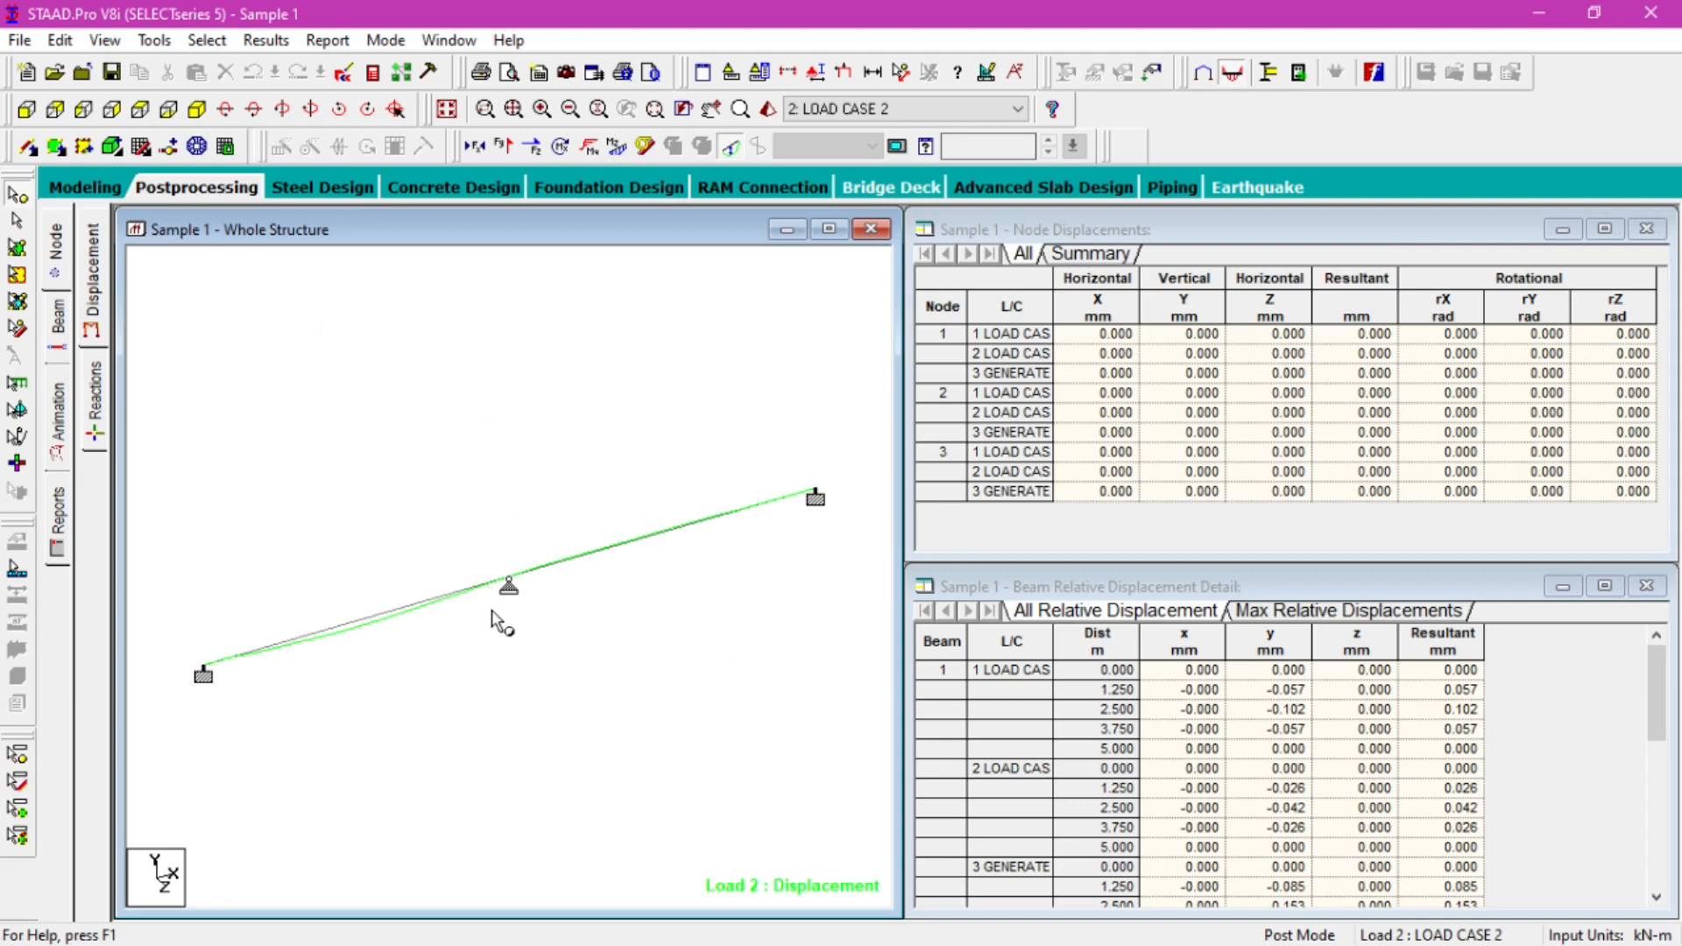
- Examine the beam results for member forces, stresses and the force and moment graphs of beam 1
click(57, 320)
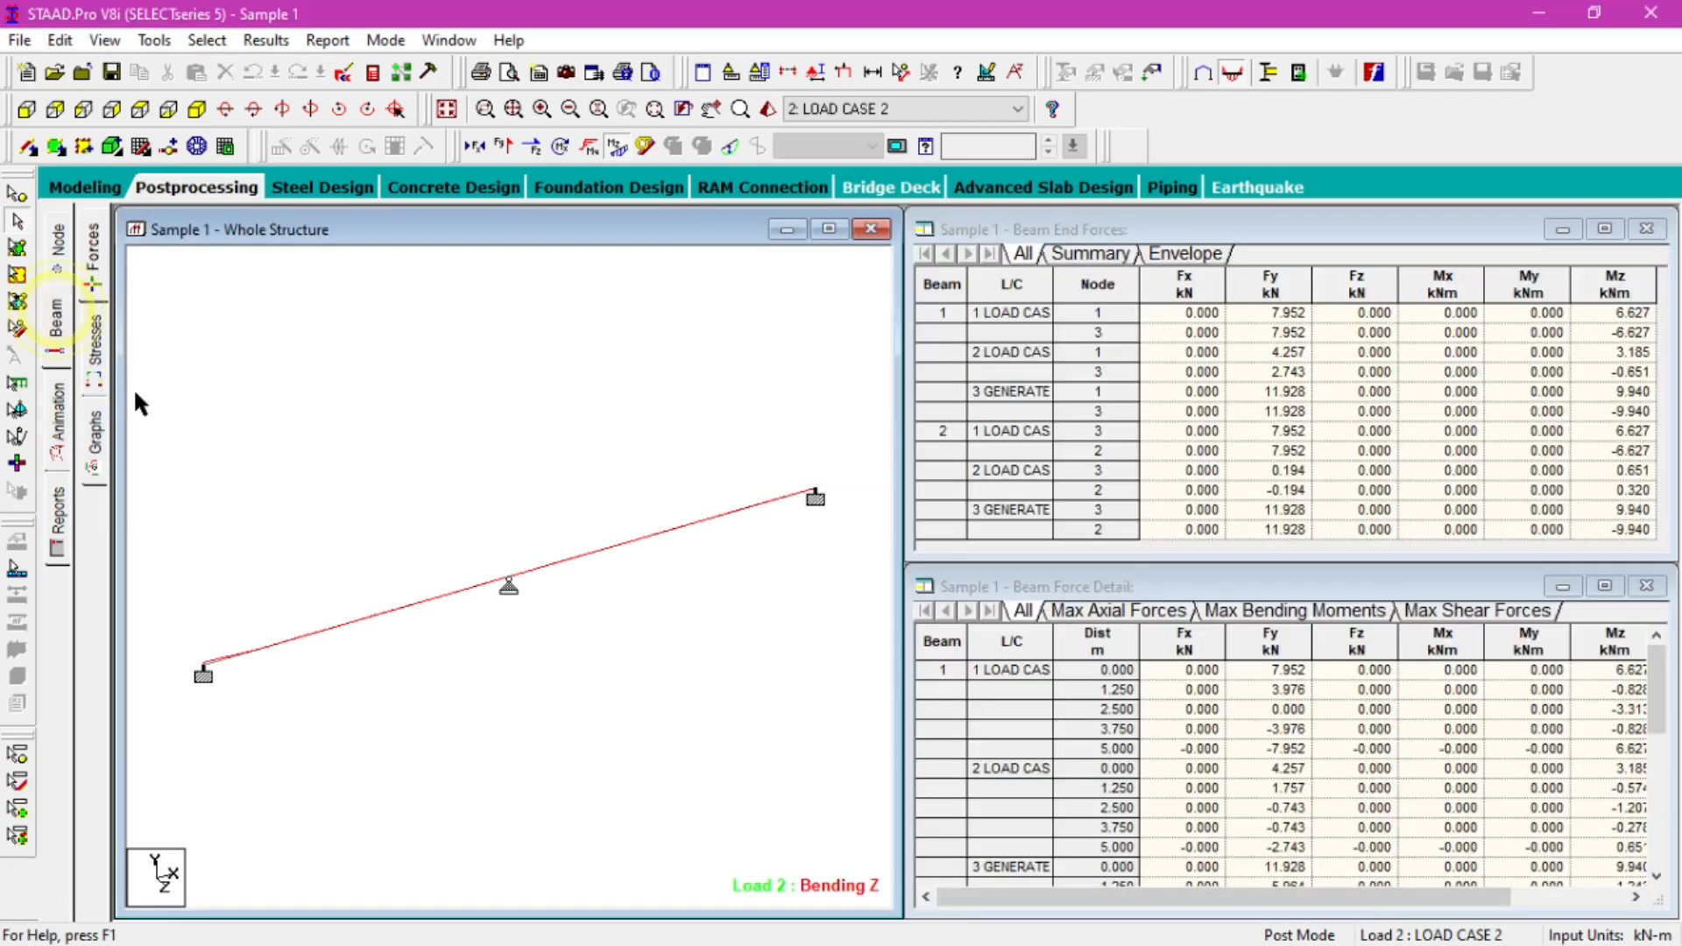
click(93, 254)
click(87, 344)
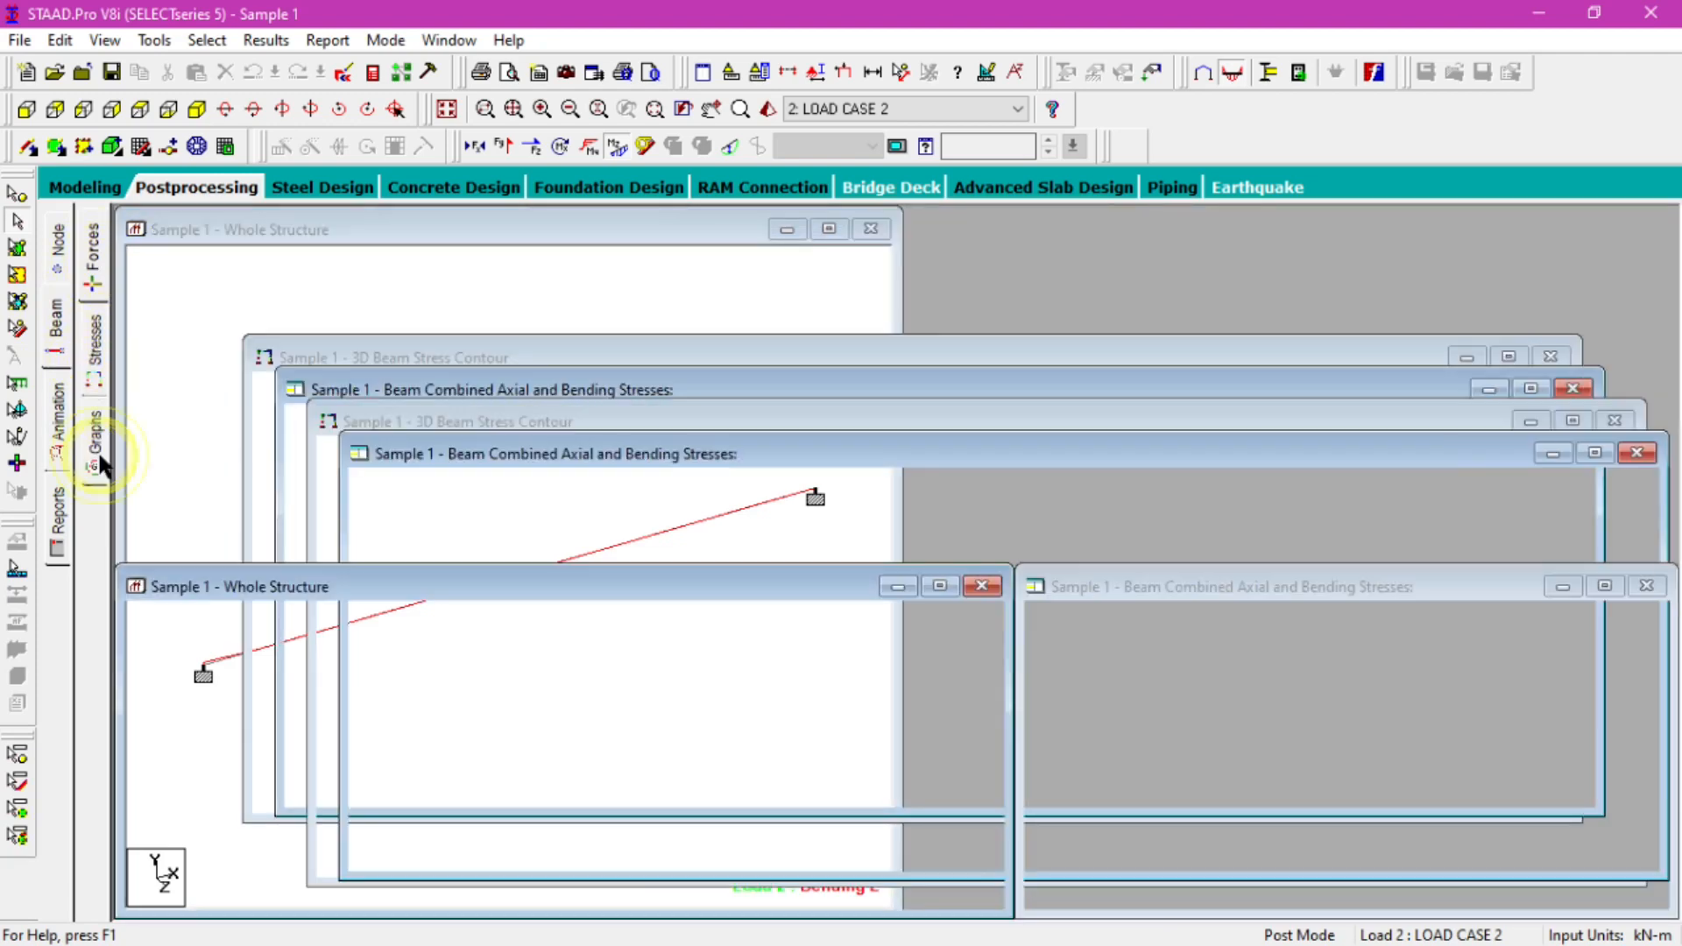
click(99, 460)
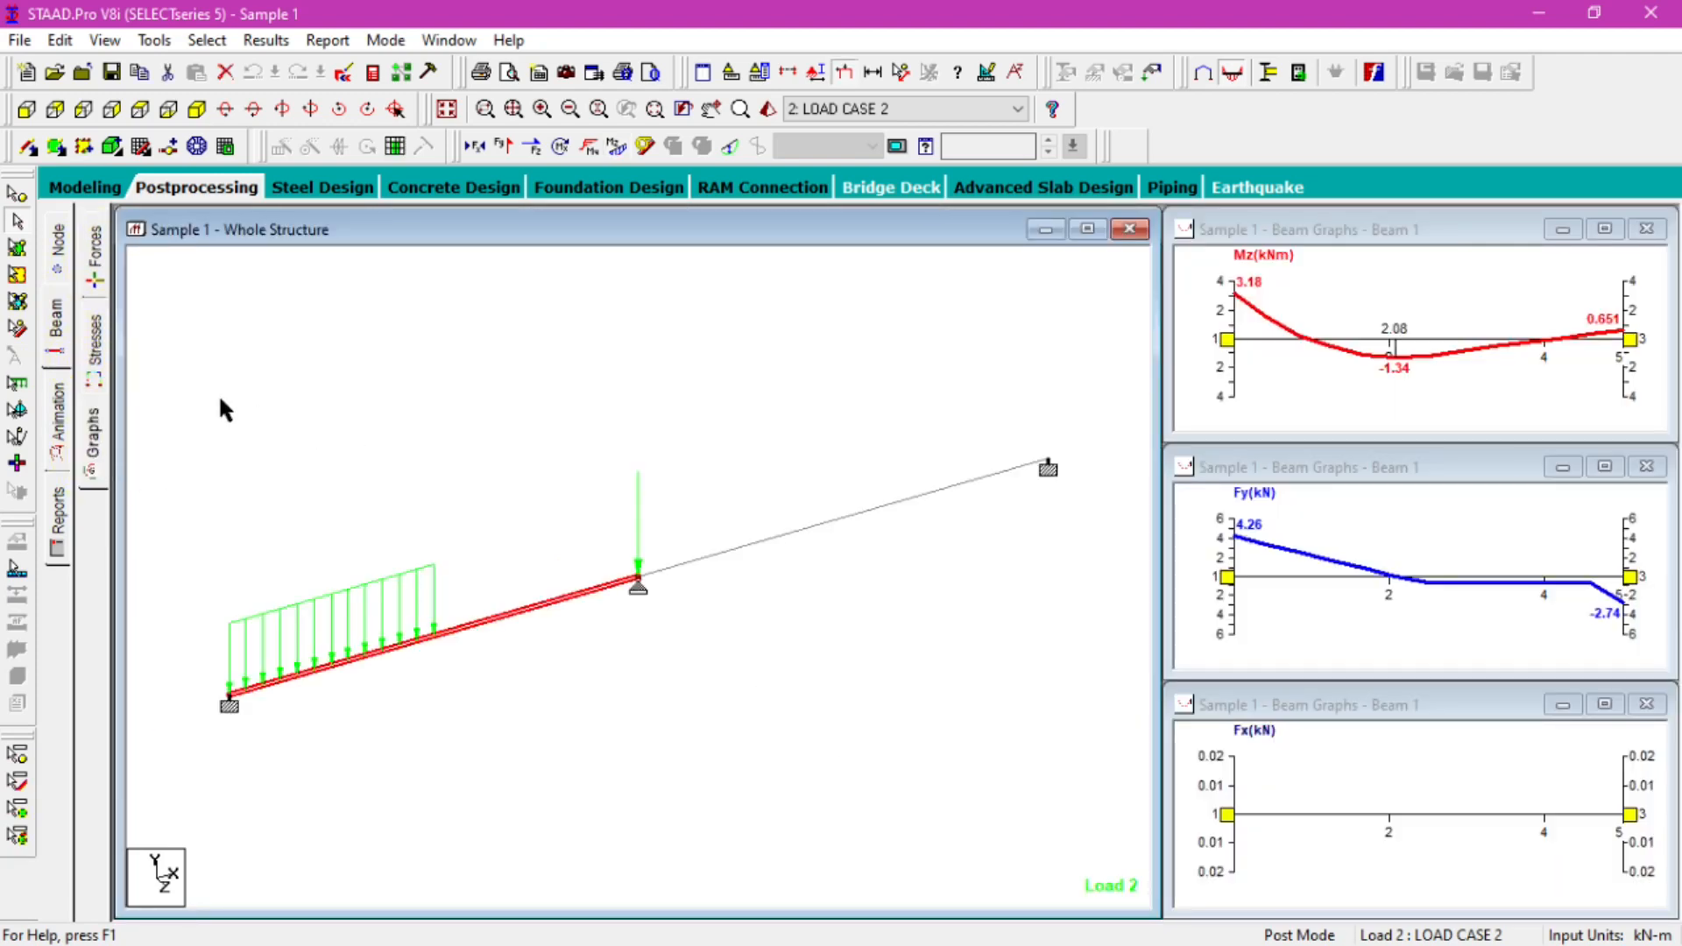
- Revisit beam 1's end forces, rotate its 3D stress contour, and review its graphs and the node displacements
click(88, 254)
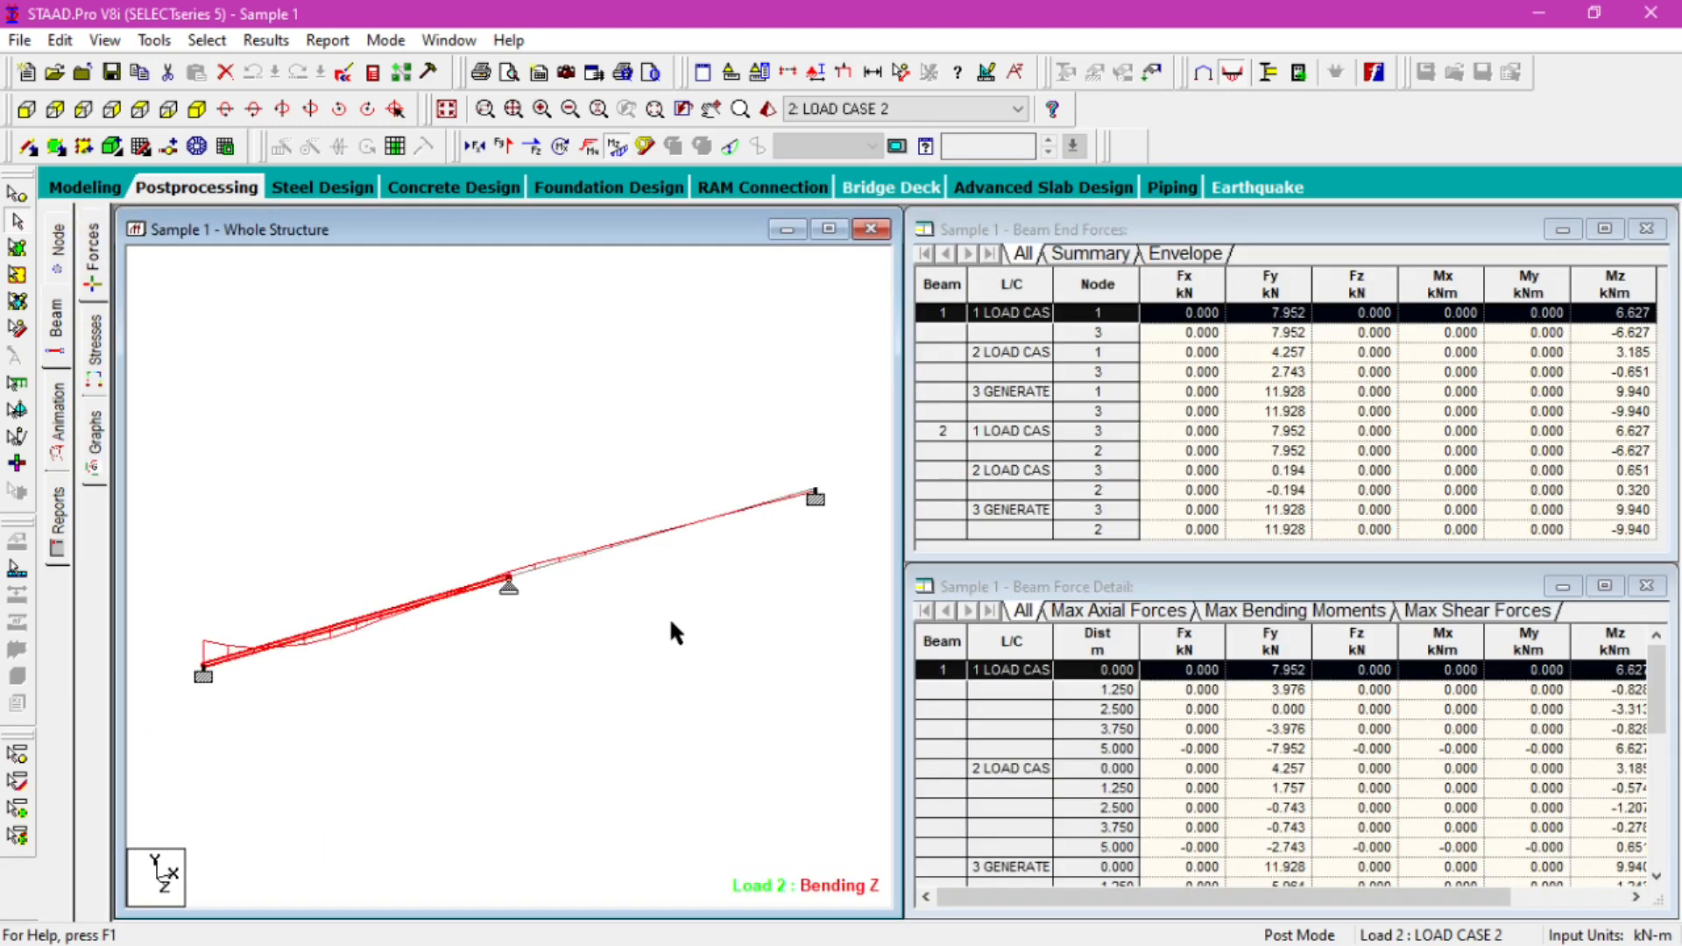
click(85, 351)
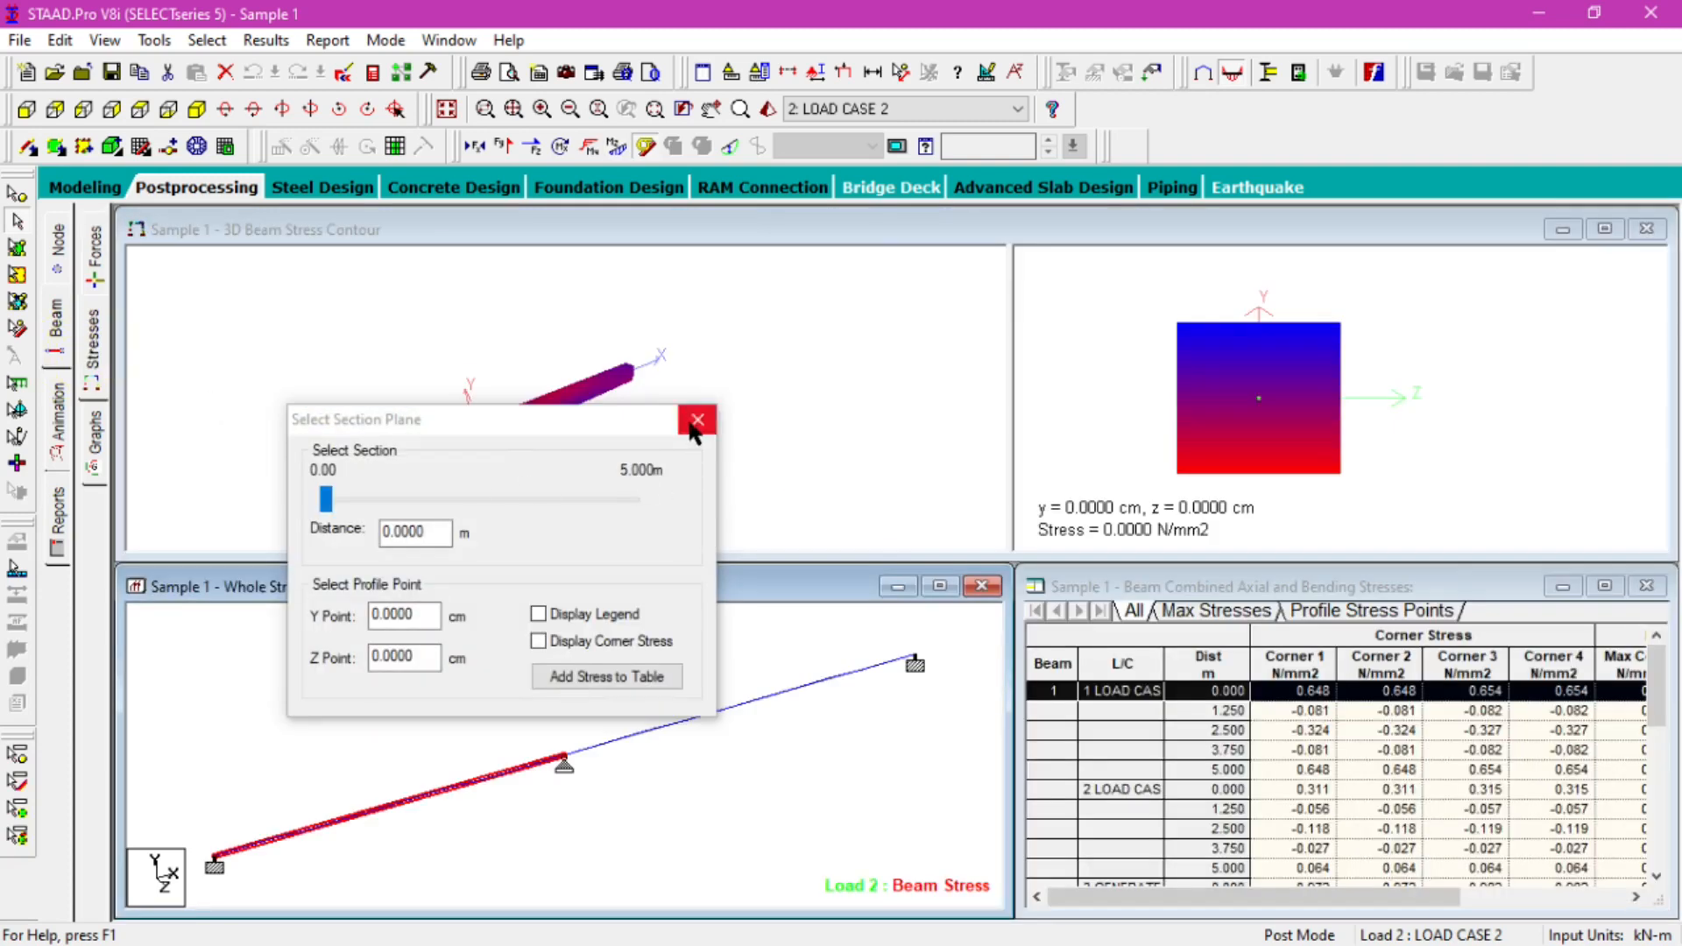
click(690, 421)
drag(649, 444, 473, 386)
drag(640, 391, 608, 434)
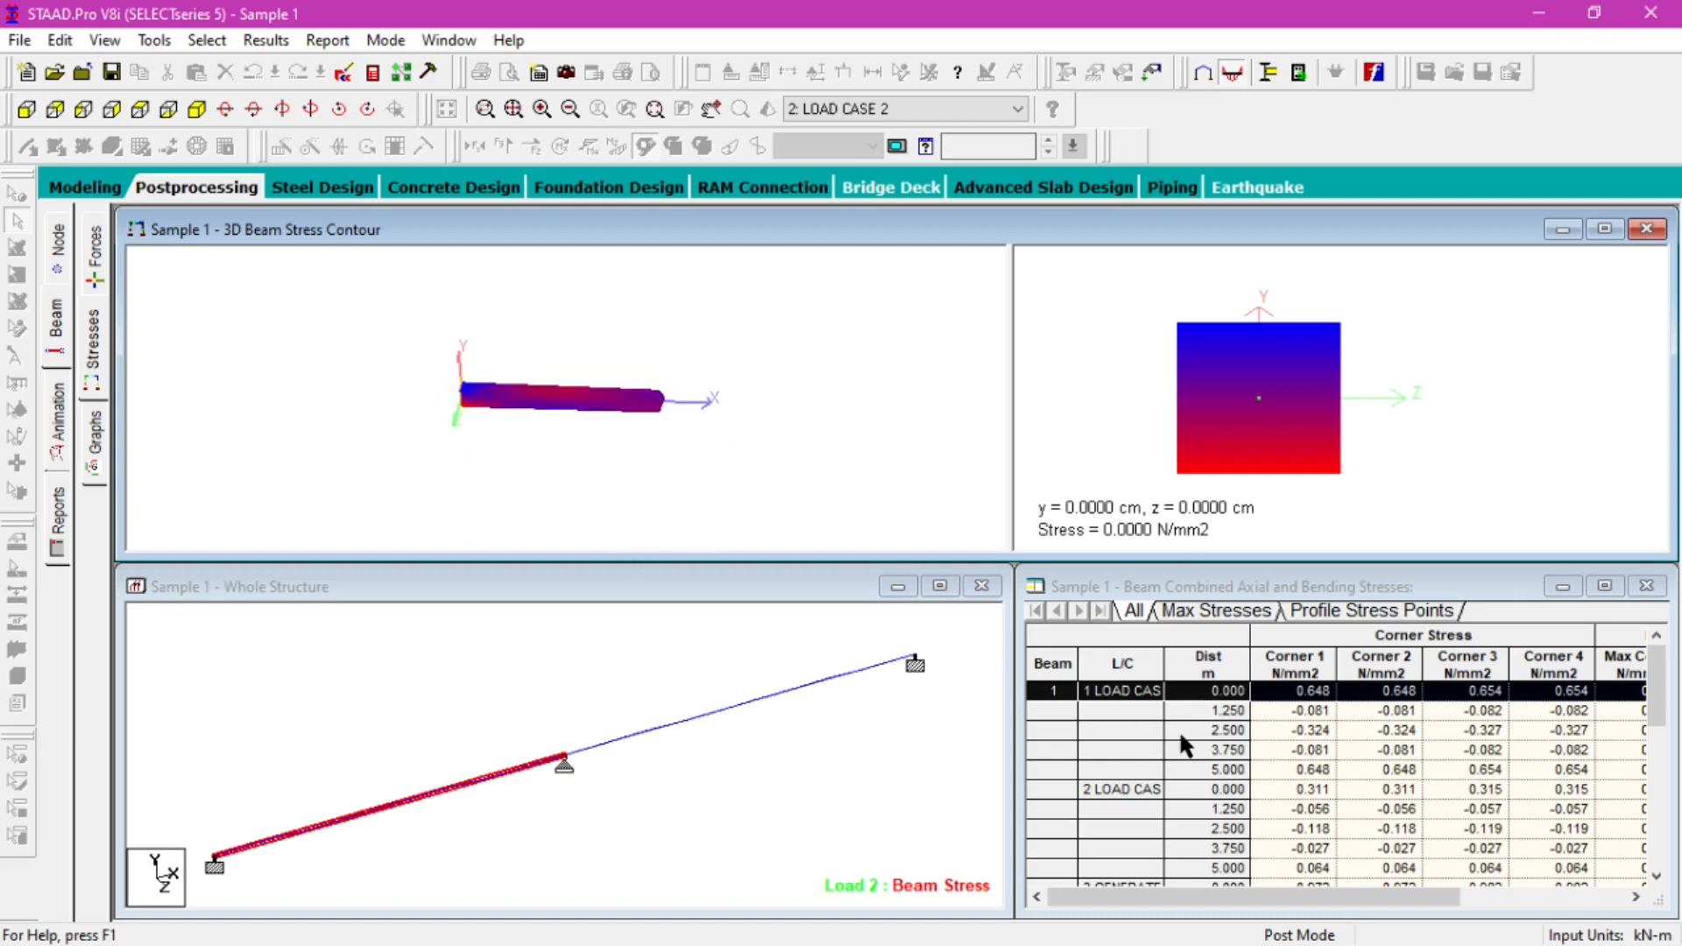
click(96, 437)
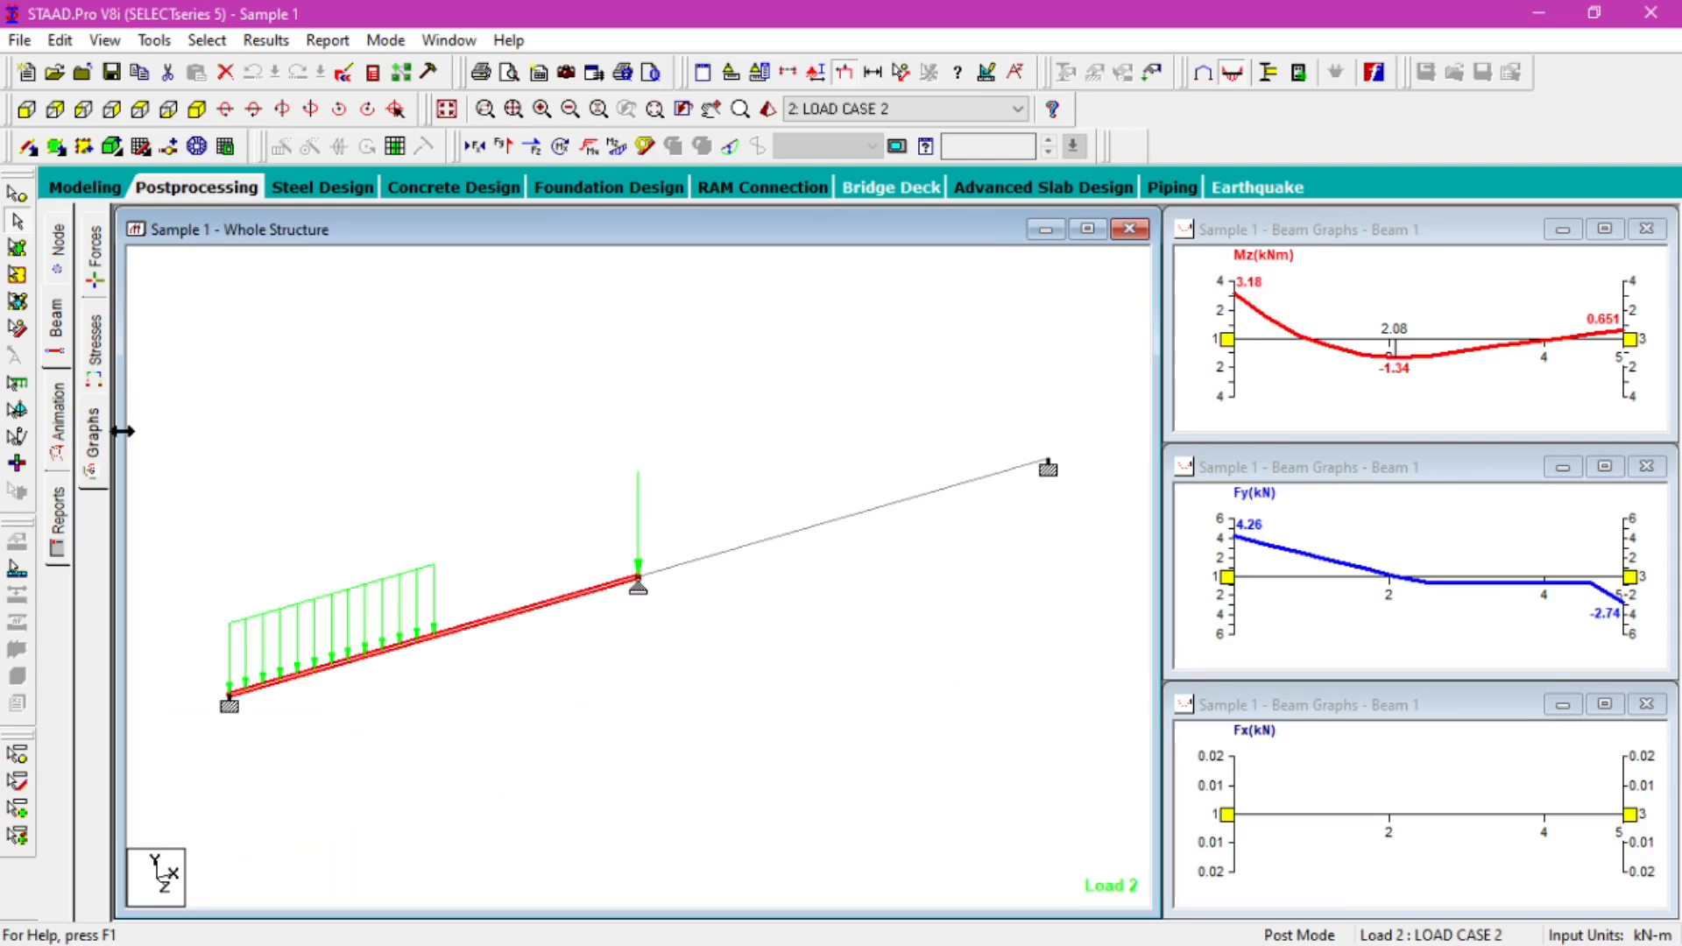
click(59, 239)
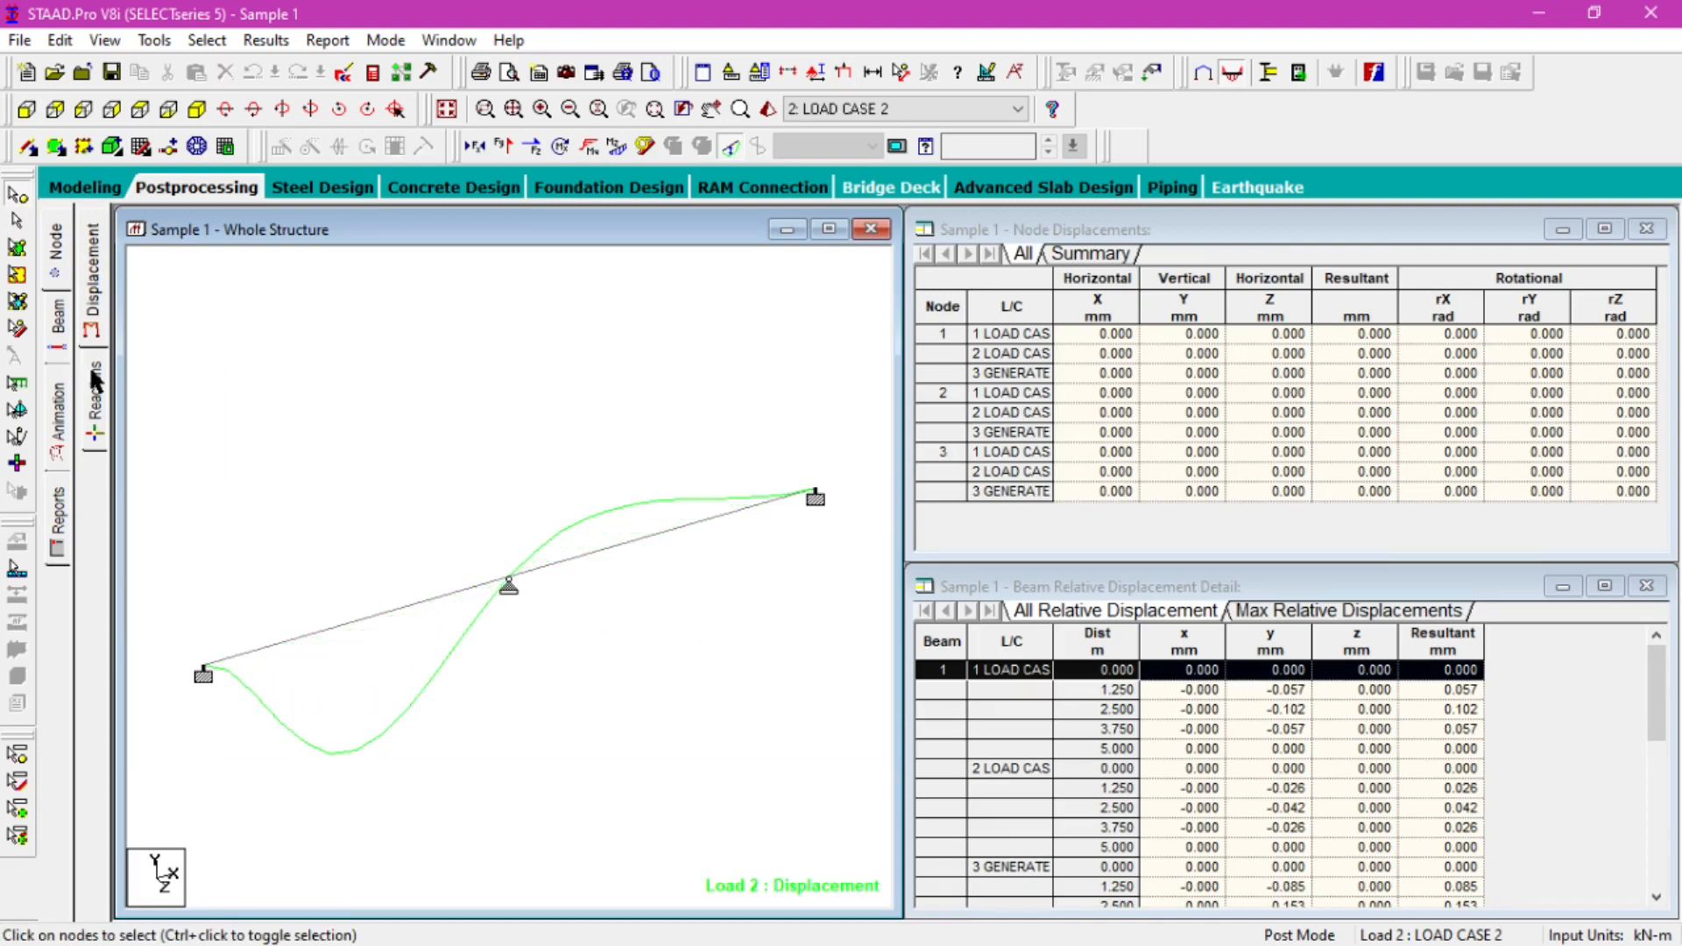
- Animate the structure's deflection for load case 2, and return to Modeling mode
click(58, 419)
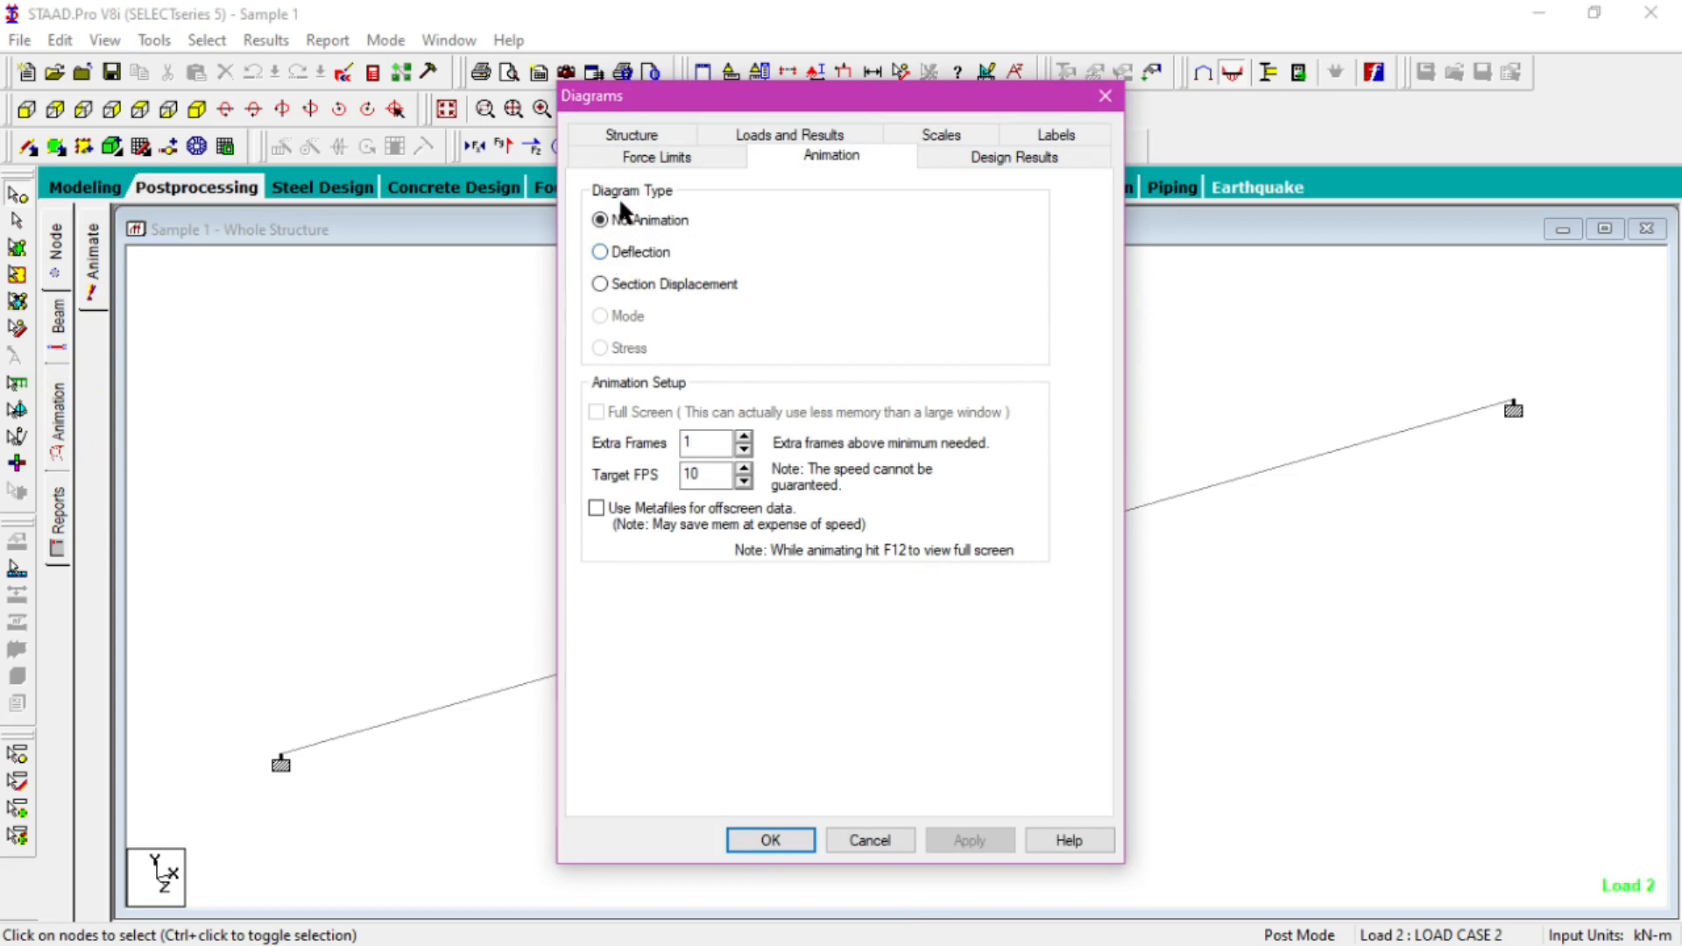
click(646, 253)
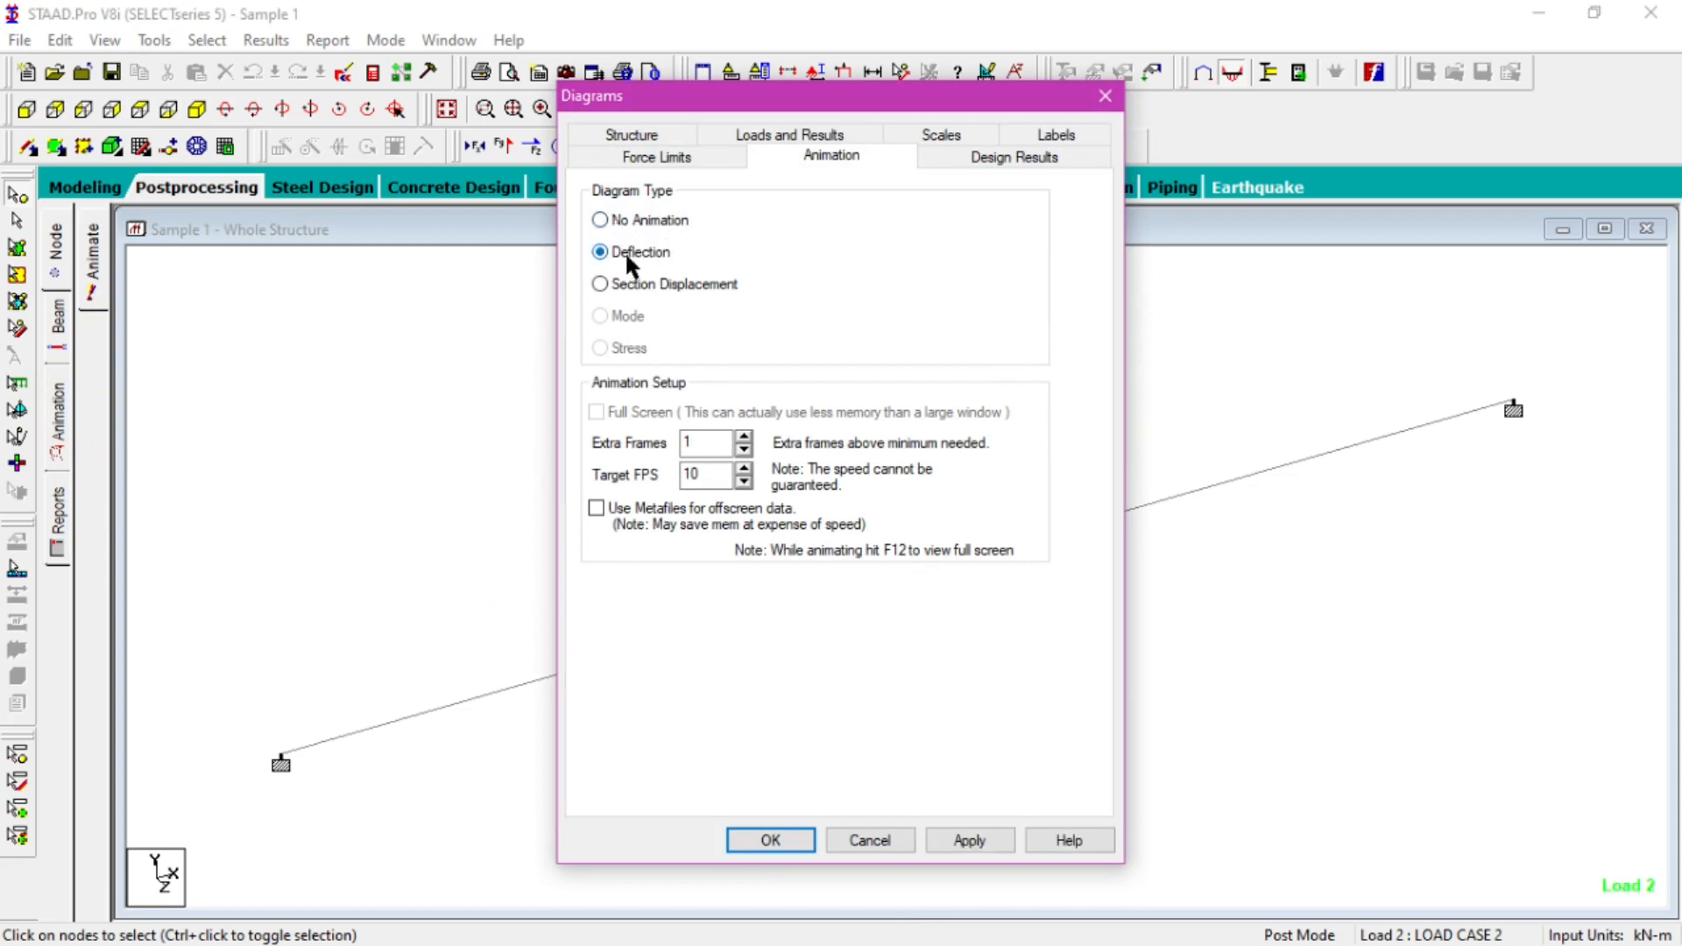
click(970, 840)
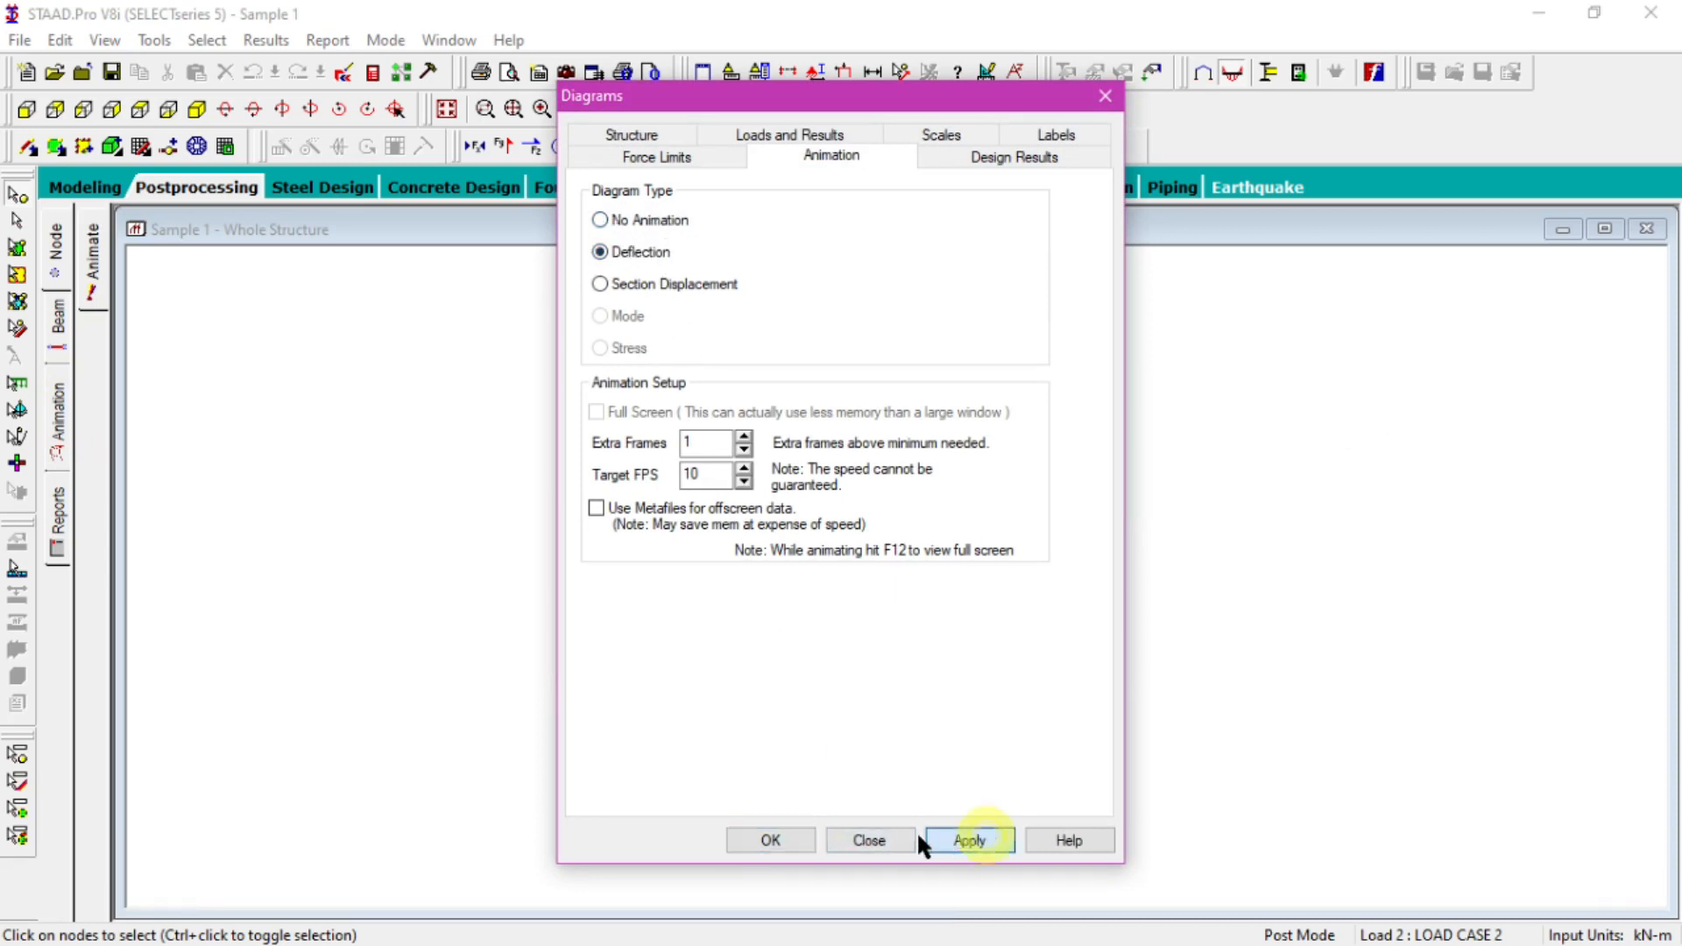
click(769, 838)
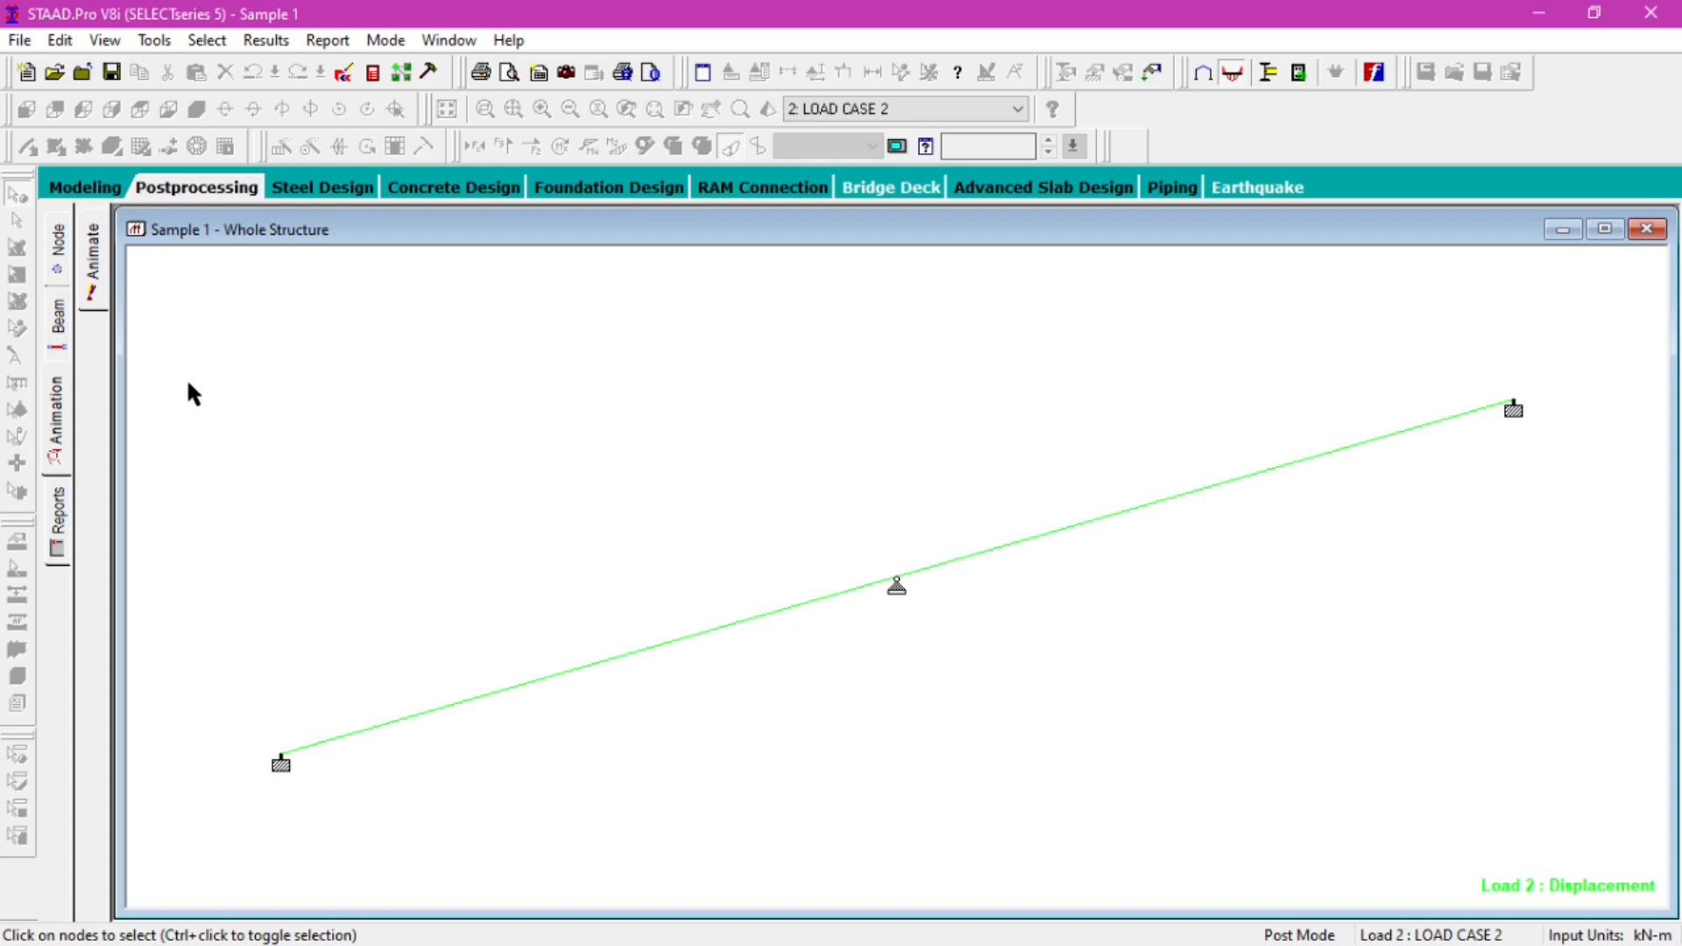
click(107, 189)
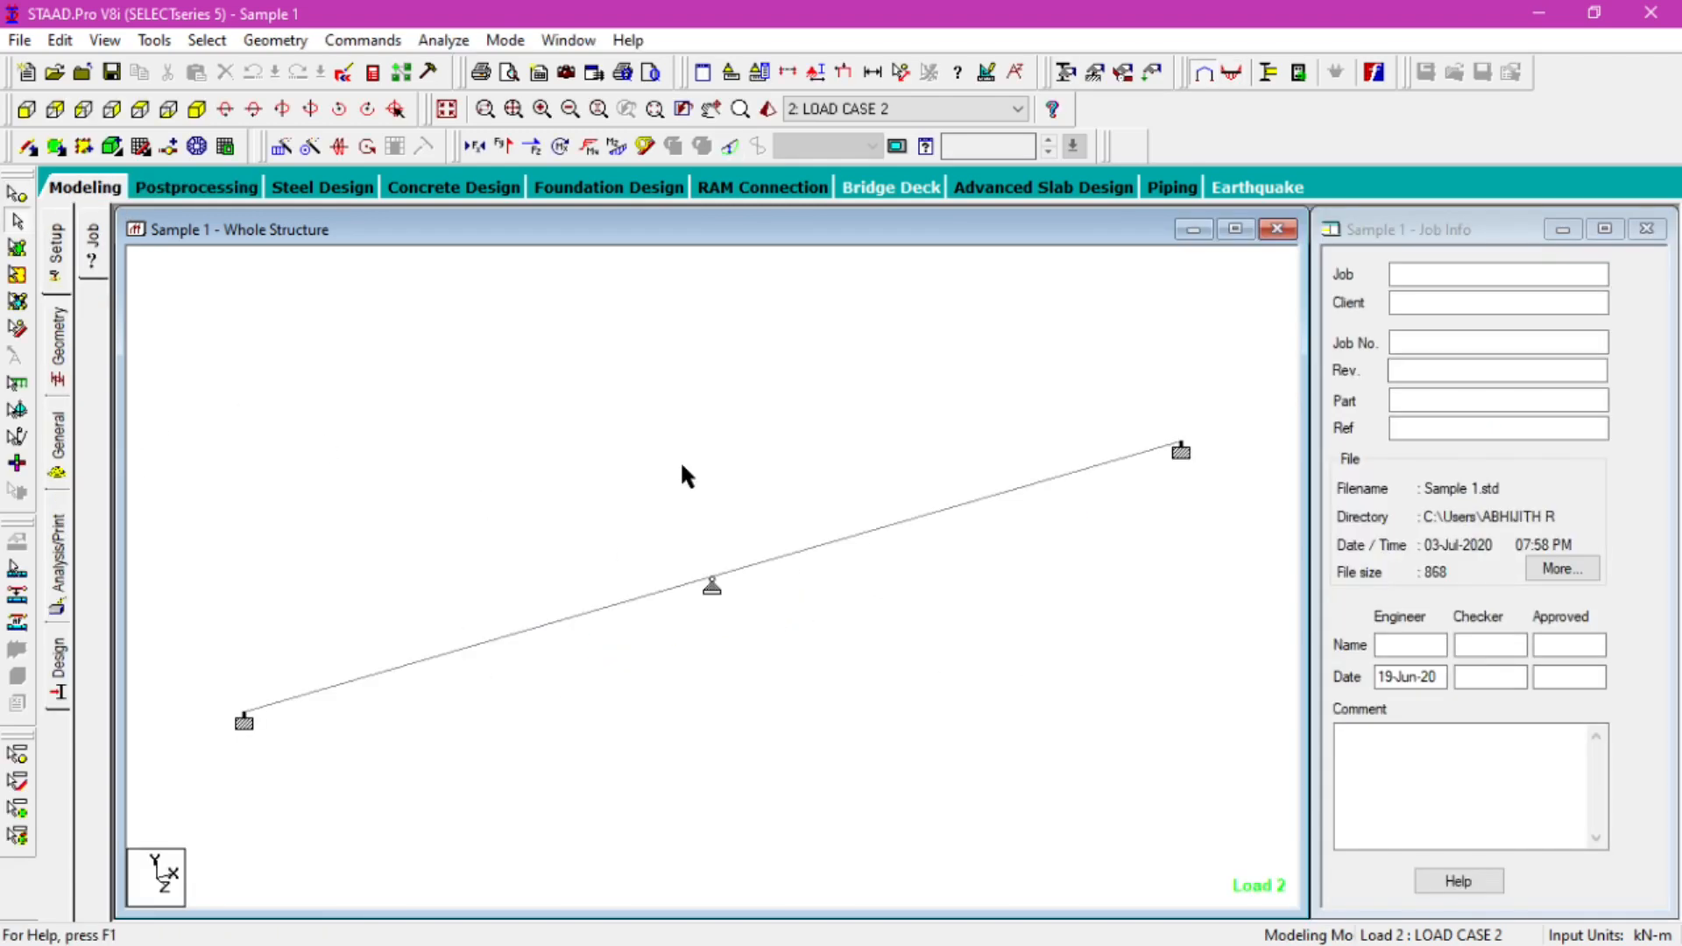